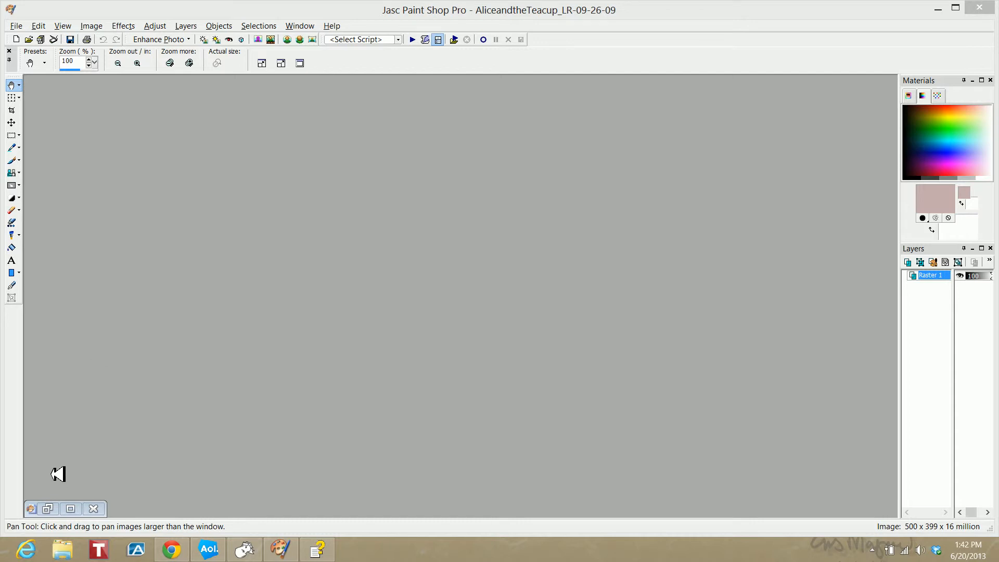
Create a new 500 x 500 pixel raster image at 200 pixels/inch with a transparent background, and place its window to the side
left_click(16, 26)
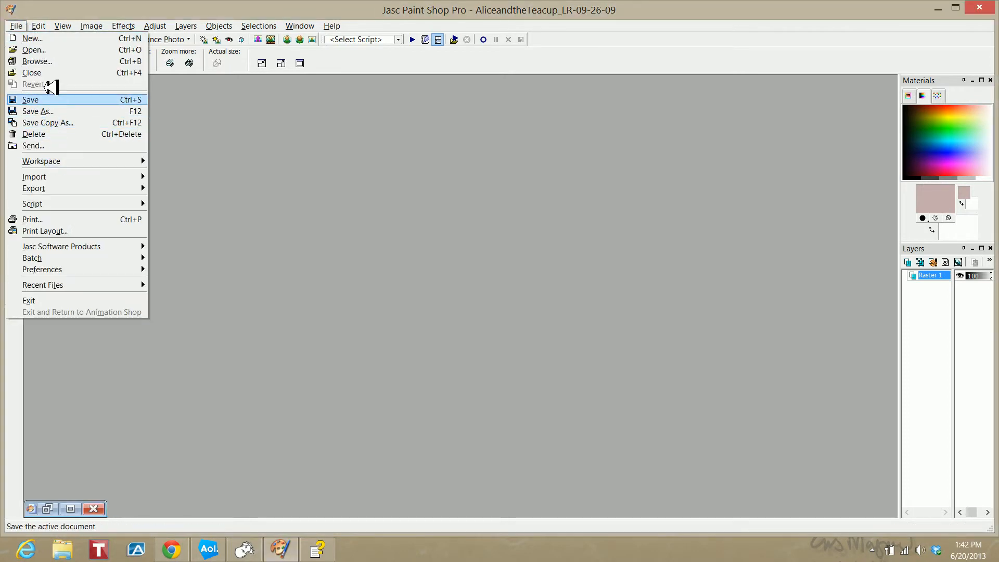
left_click(47, 38)
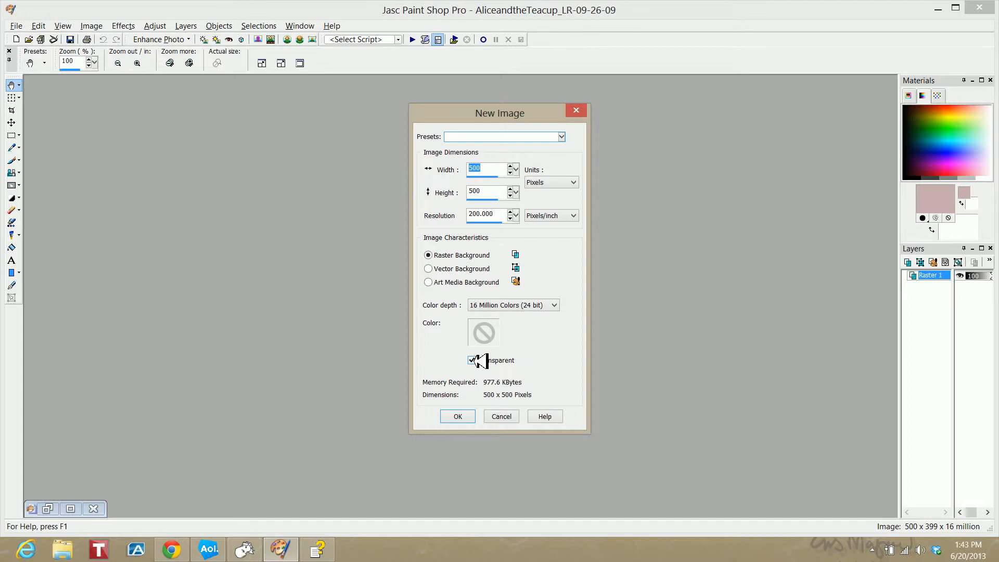
left_click(458, 416)
left_click_drag(191, 120, 616, 127)
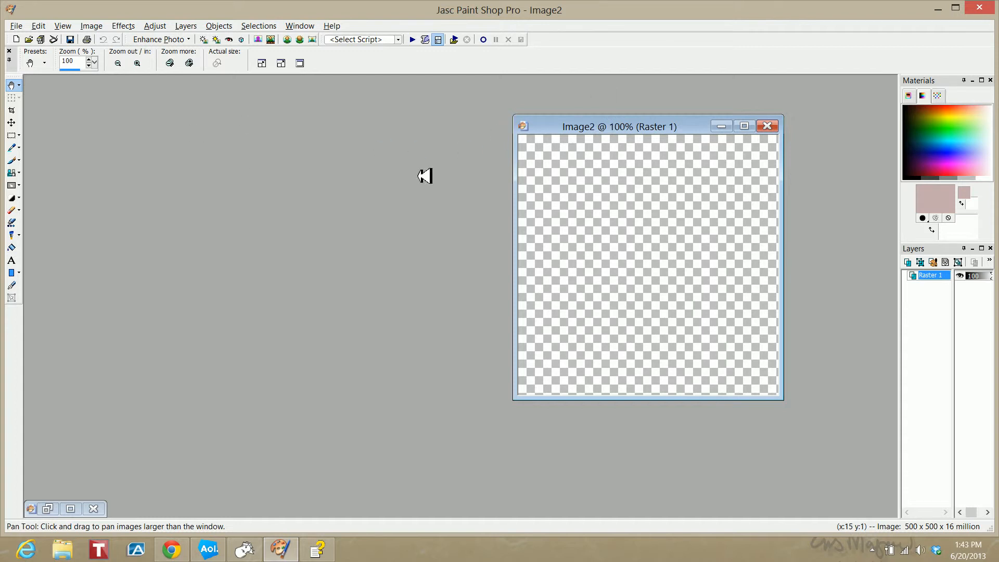
Restore the AliceandtheTeacup image, copy it, and paste it into the blank image as a new layer
left_click(52, 508)
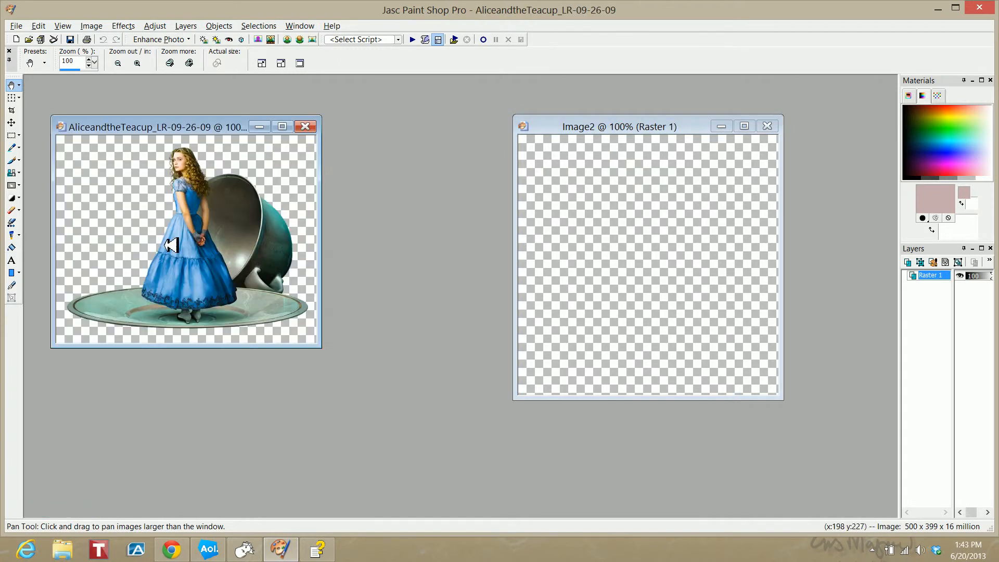
right_click(179, 127)
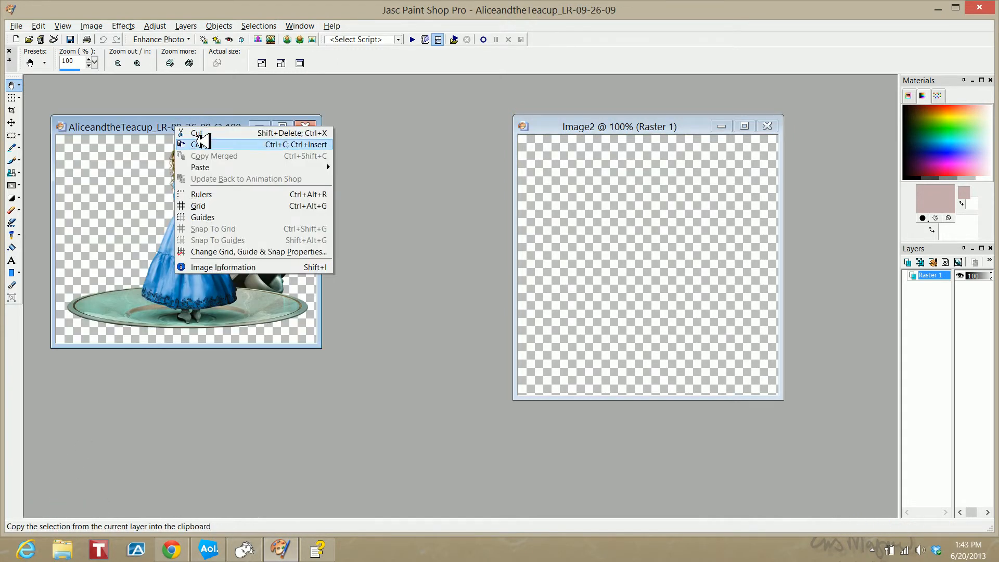
left_click(203, 141)
right_click(183, 123)
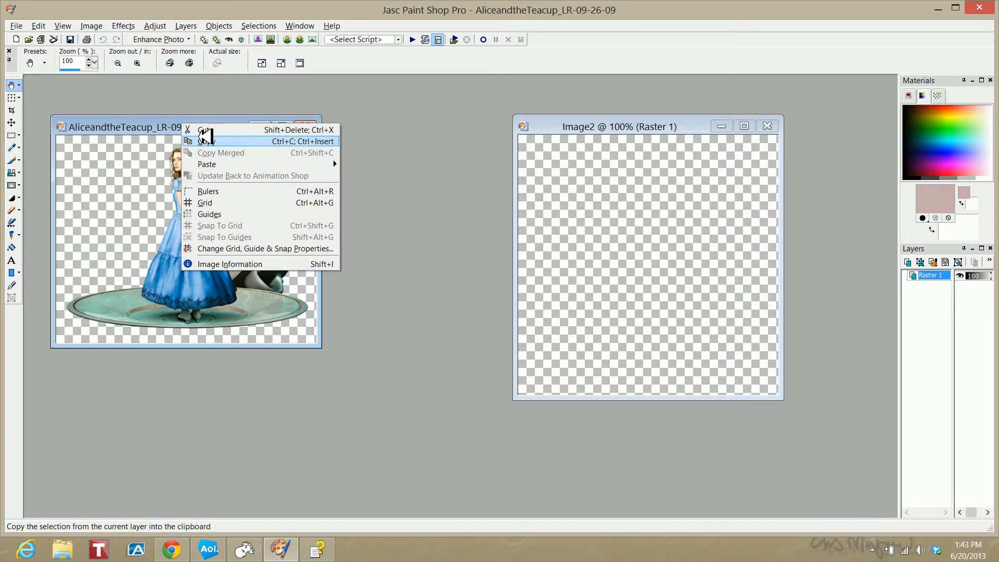
left_click(204, 136)
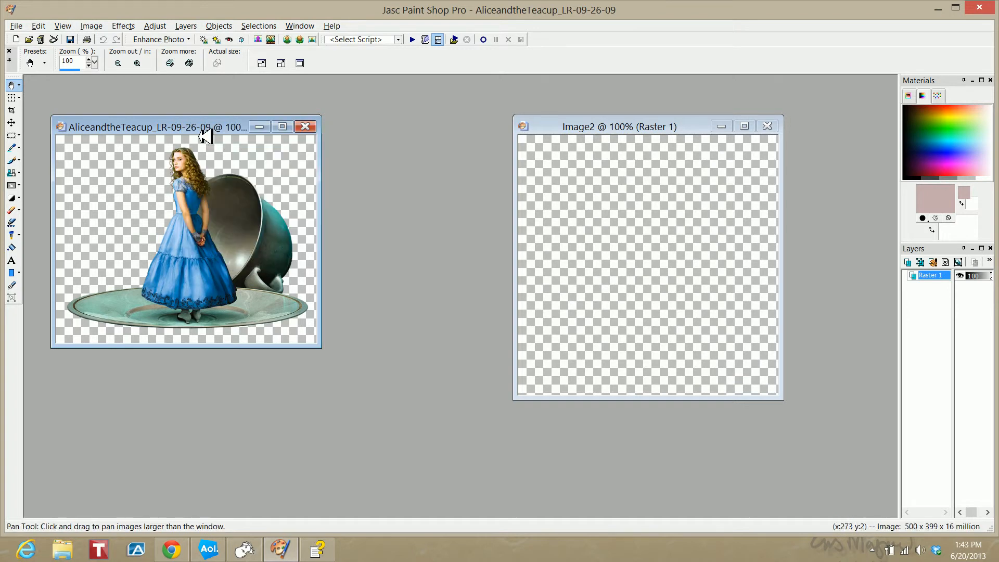
right_click(620, 124)
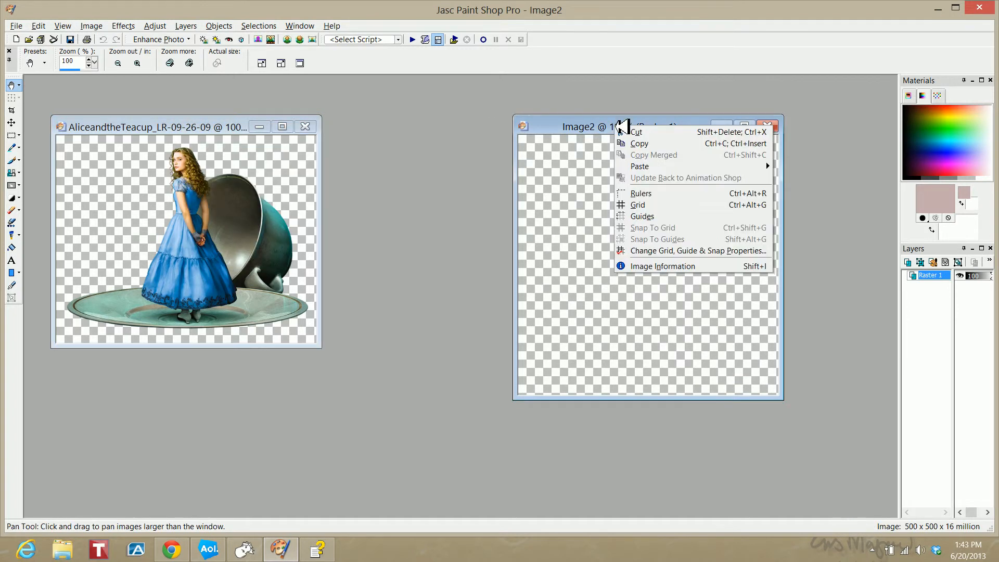
mouse_move(640, 166)
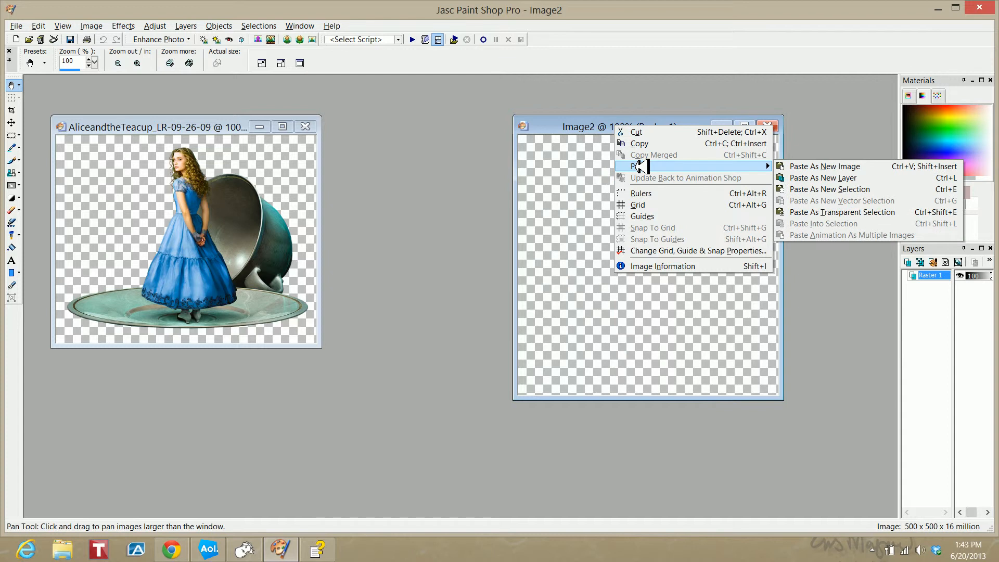
left_click(854, 177)
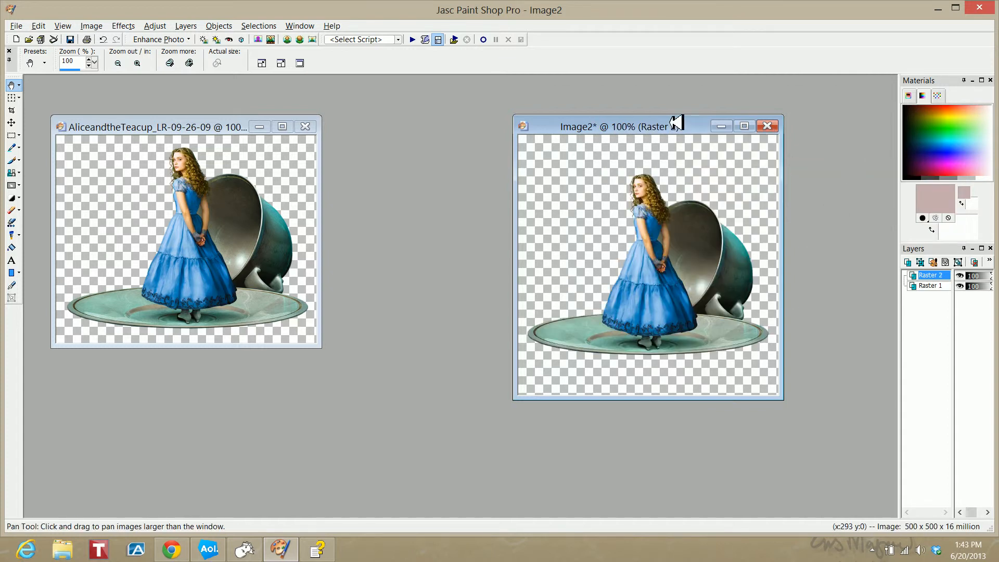
left_click_drag(676, 123, 575, 124)
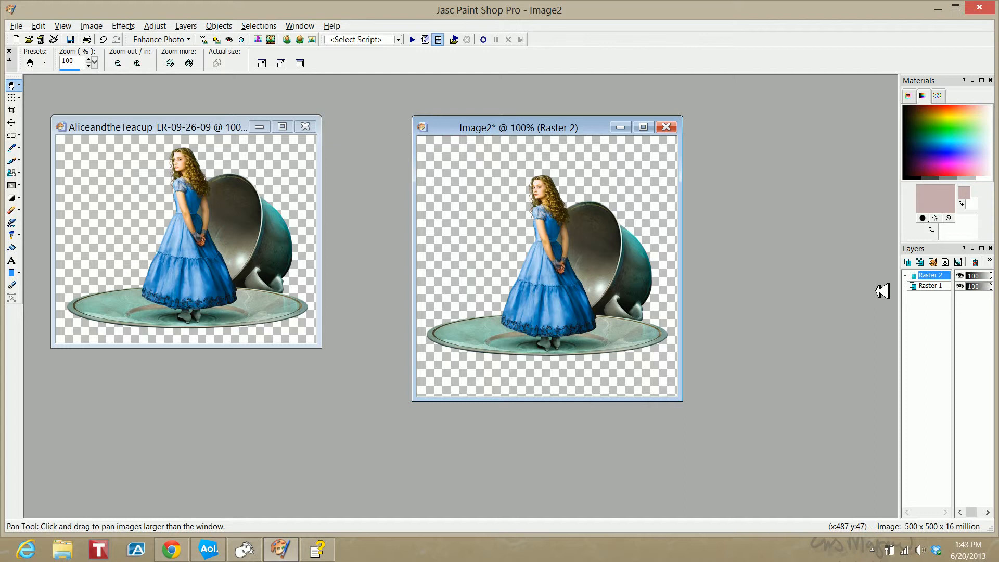
Rename the pasted teacup picture's layer as Alice
double_click(948, 275)
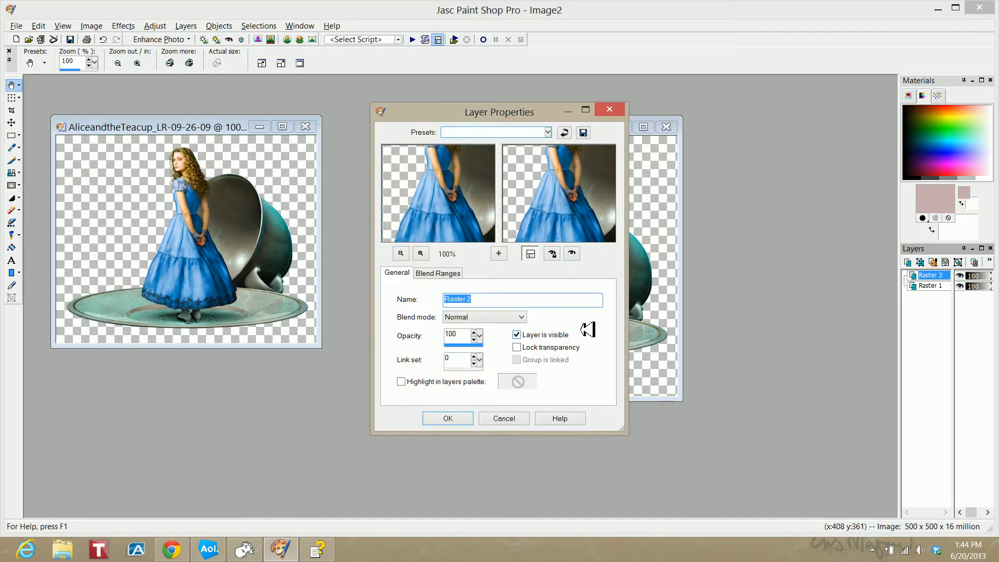
key("BackSpace")
type("Alice")
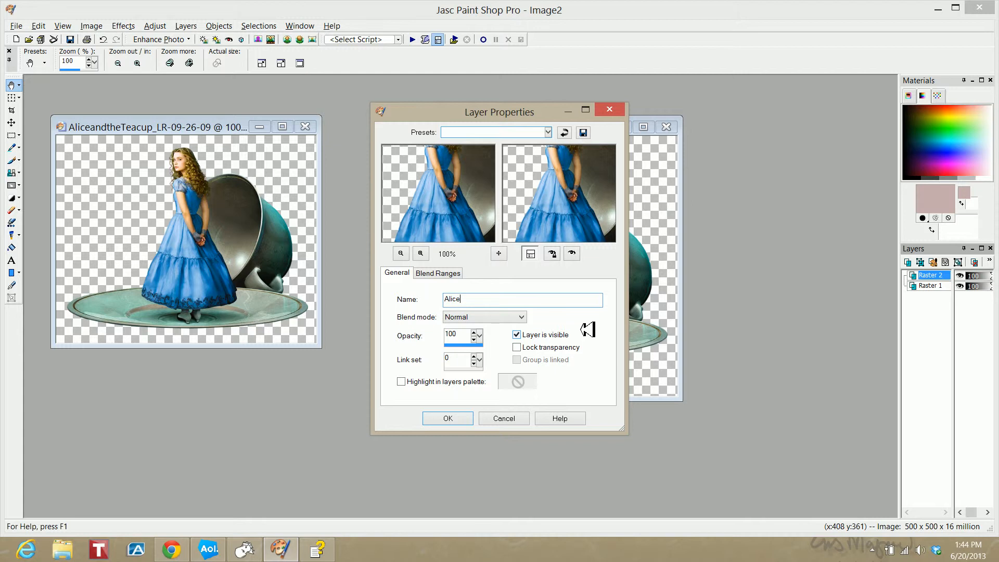
left_click(444, 418)
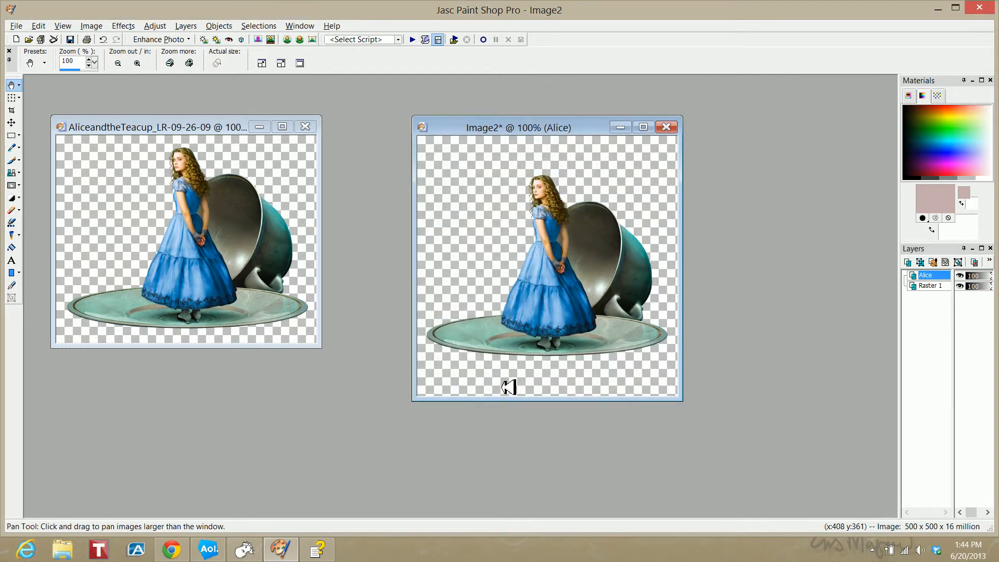
Rename the empty bottom layer, Raster 1, as Background
left_click(931, 286)
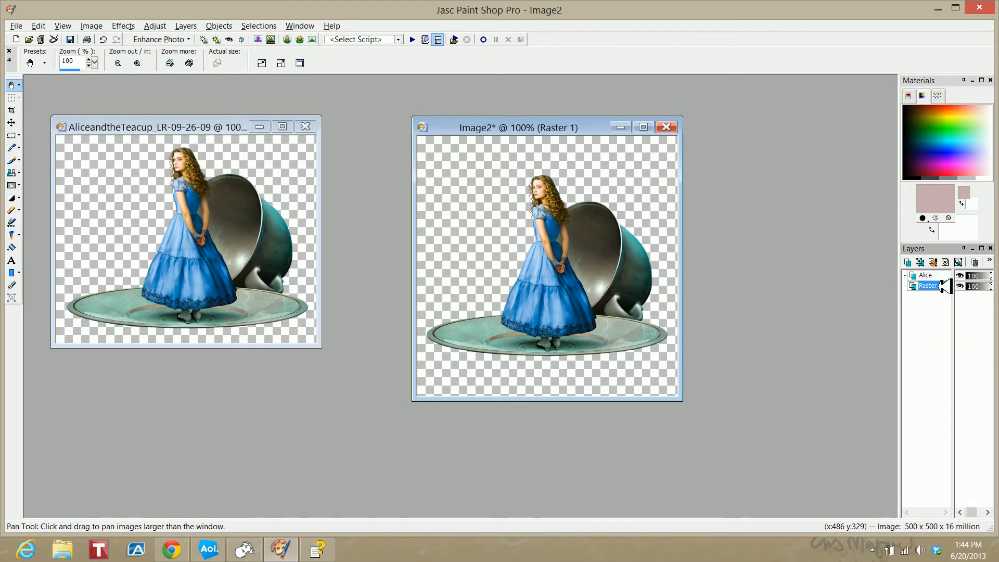
double_click(942, 286)
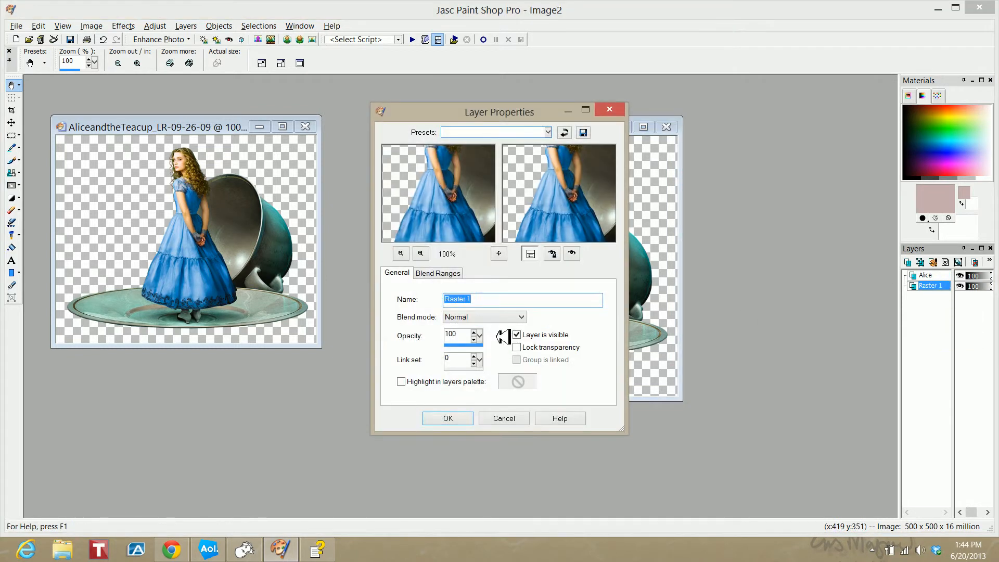
type("Background")
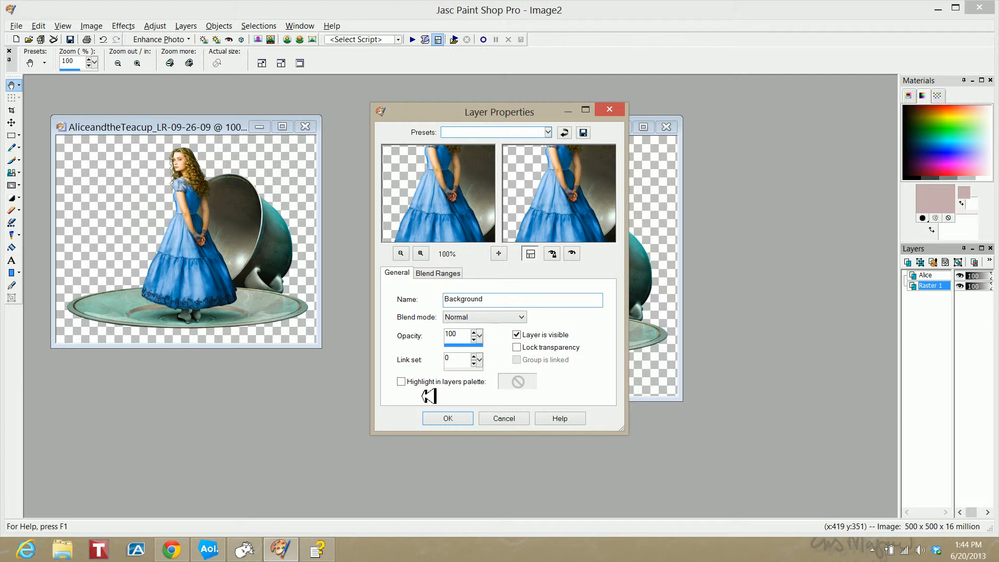
left_click(447, 417)
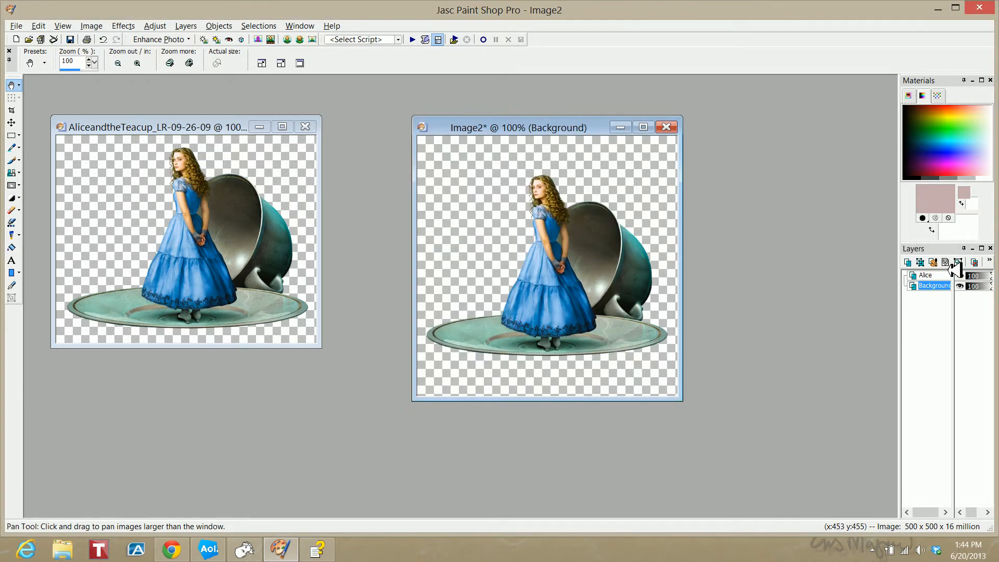
Hide the Alice layer and set the foreground color to the grey-green #a3bbaa sampled from the saucer in the original image
left_click(960, 276)
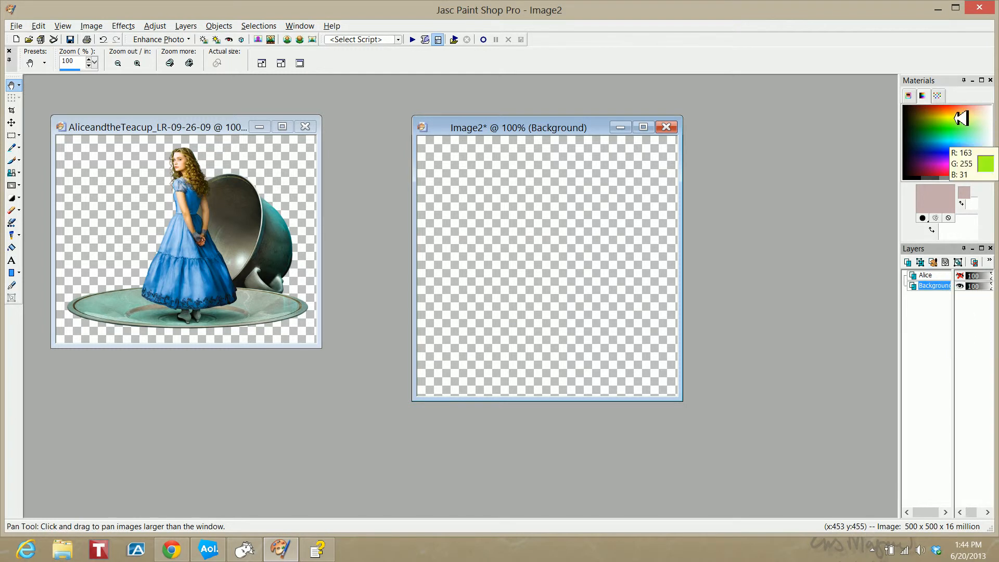
left_click(939, 194)
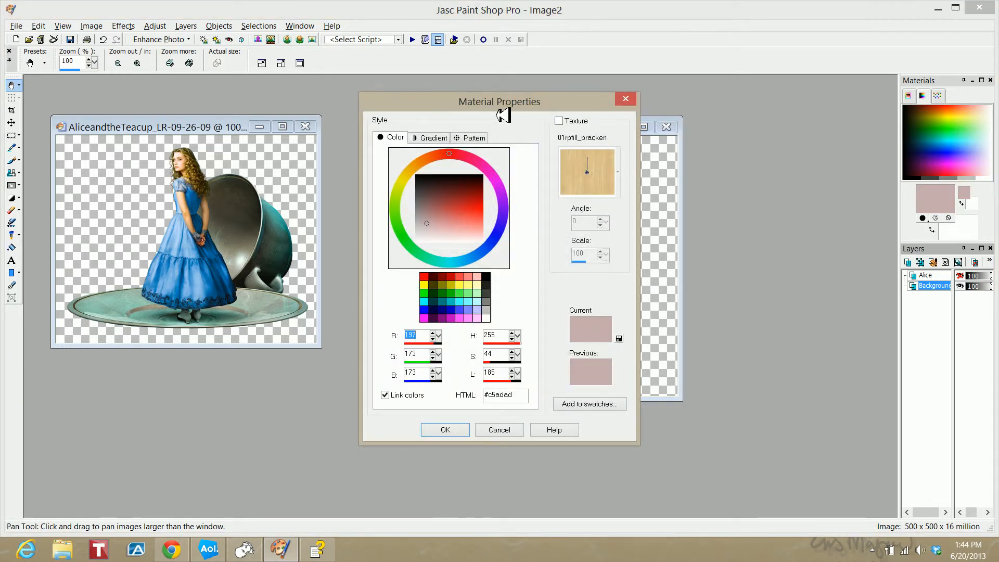
left_click_drag(504, 102, 756, 109)
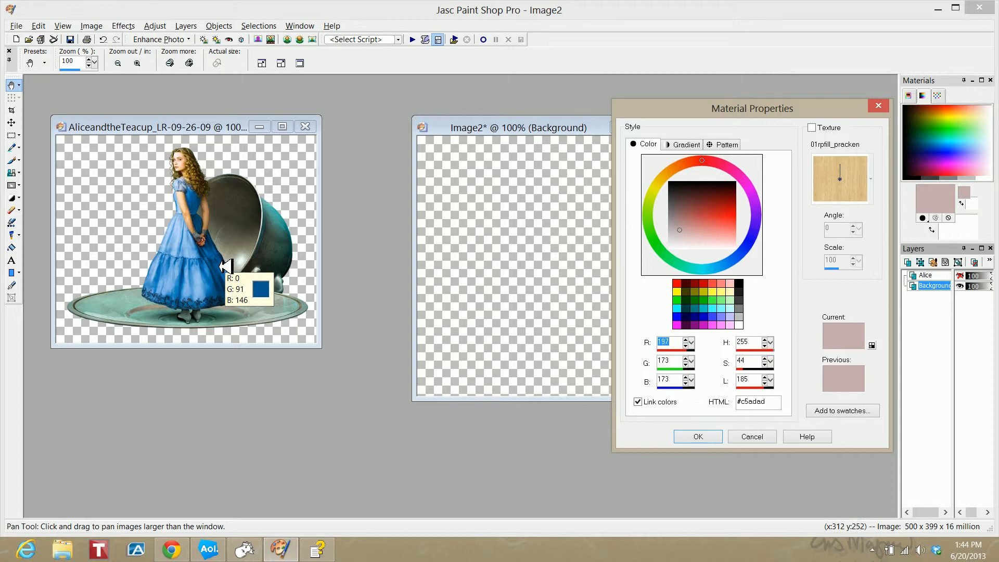
left_click(237, 292)
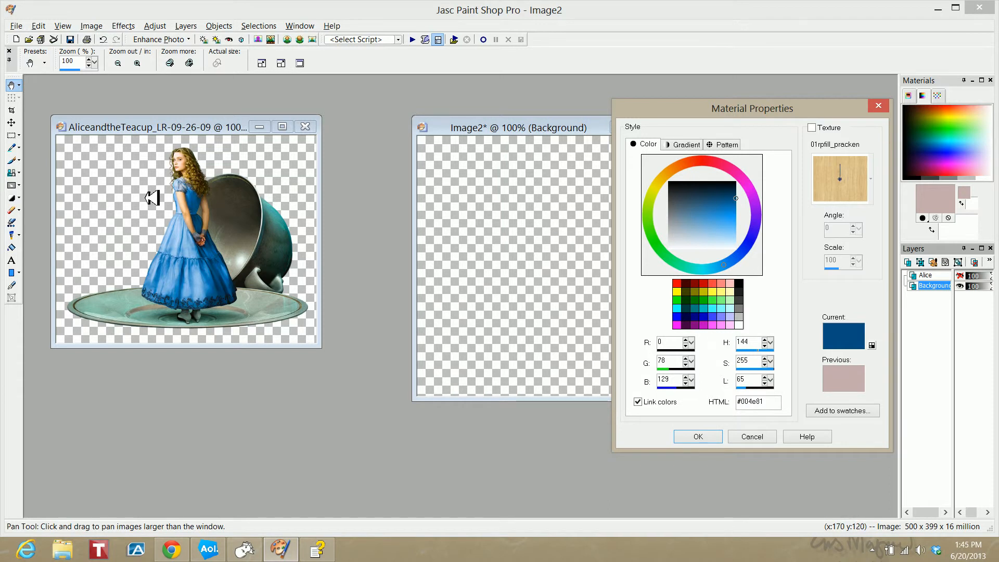
mouse_move(222, 270)
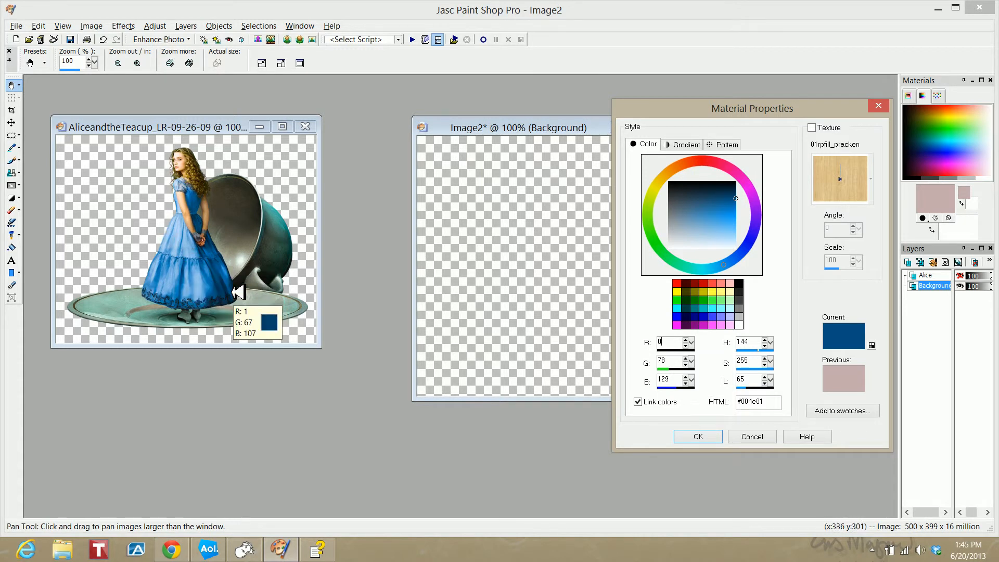
left_click(205, 275)
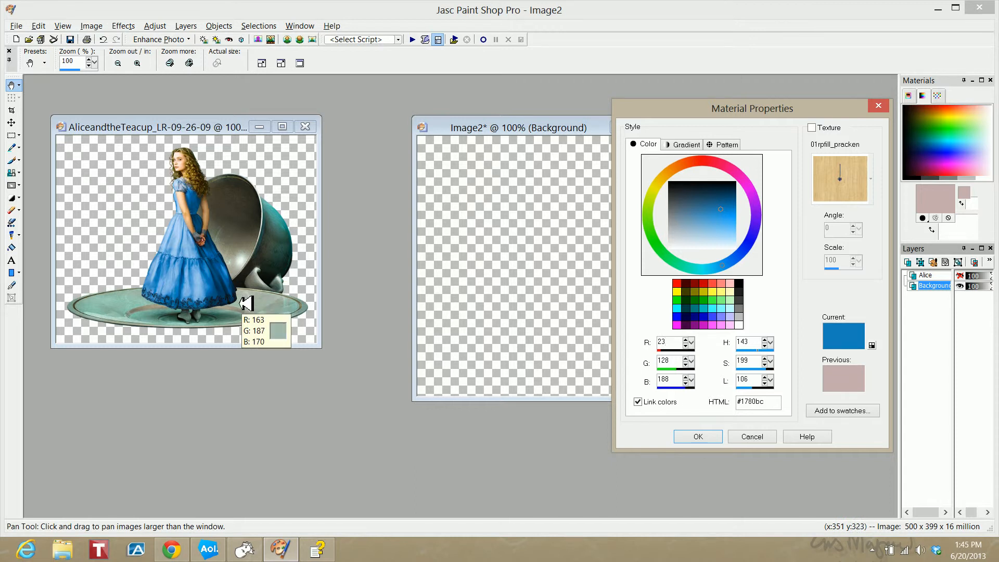
left_click(244, 306)
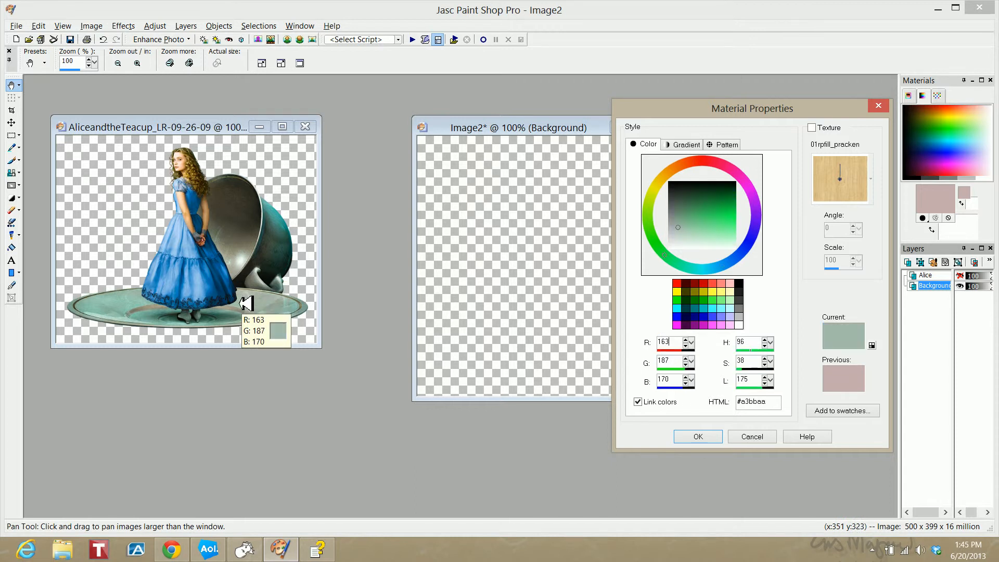
left_click(708, 439)
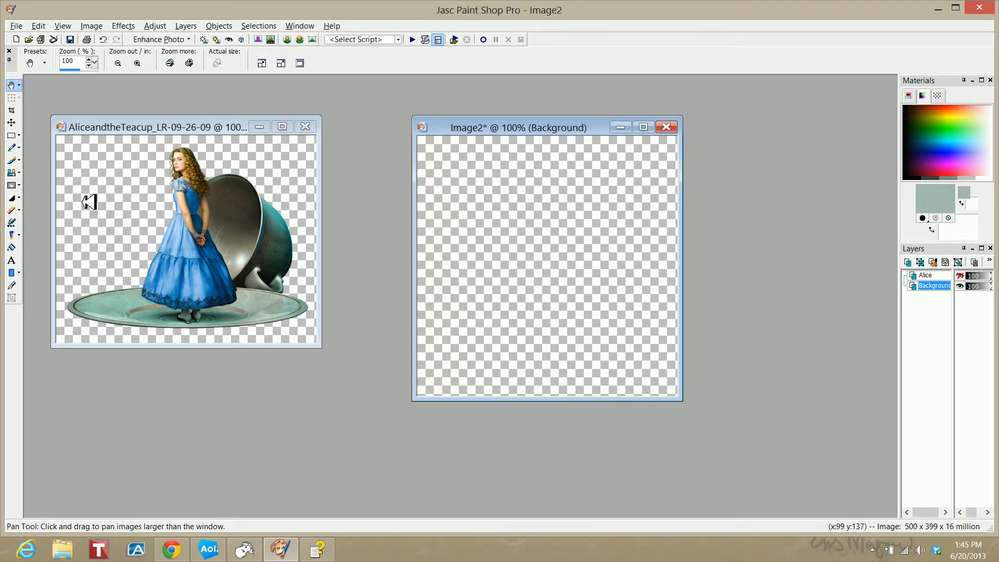
left_click(12, 160)
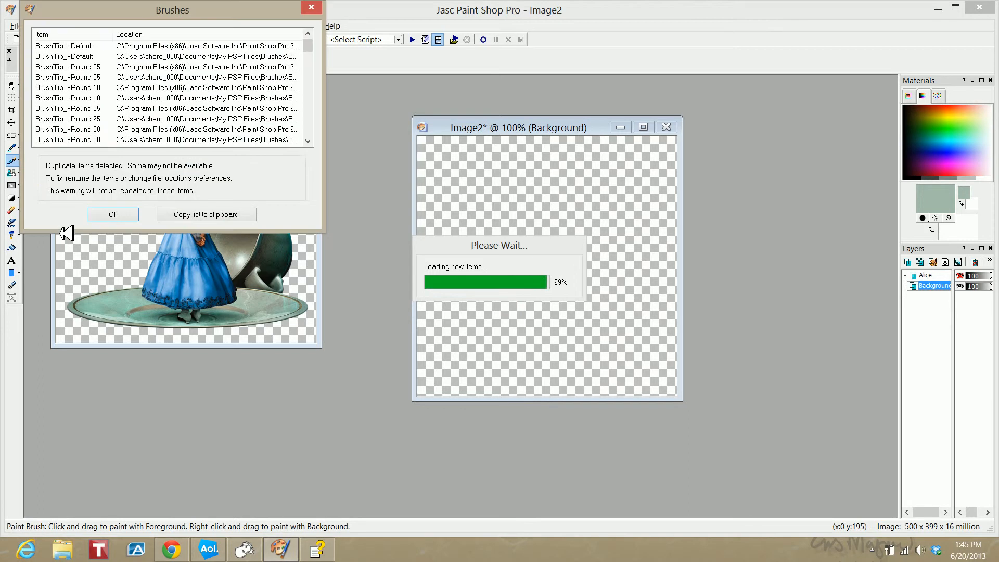
left_click(122, 215)
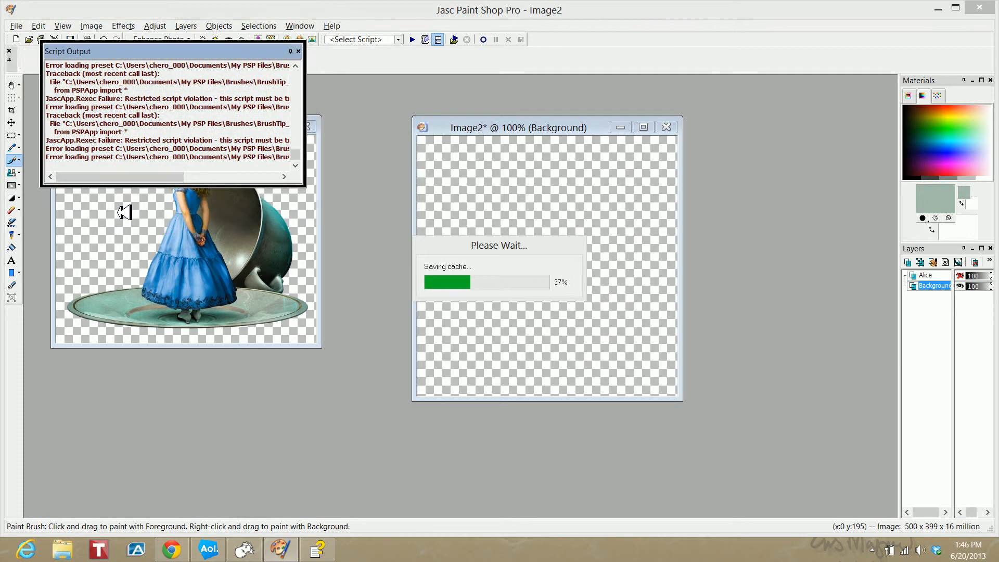
left_click(298, 51)
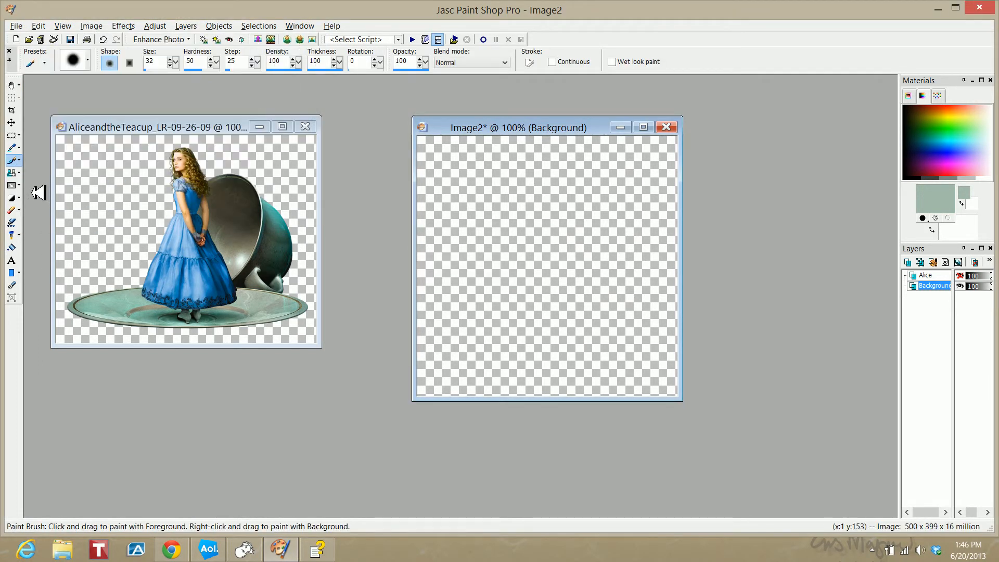
left_click(21, 149)
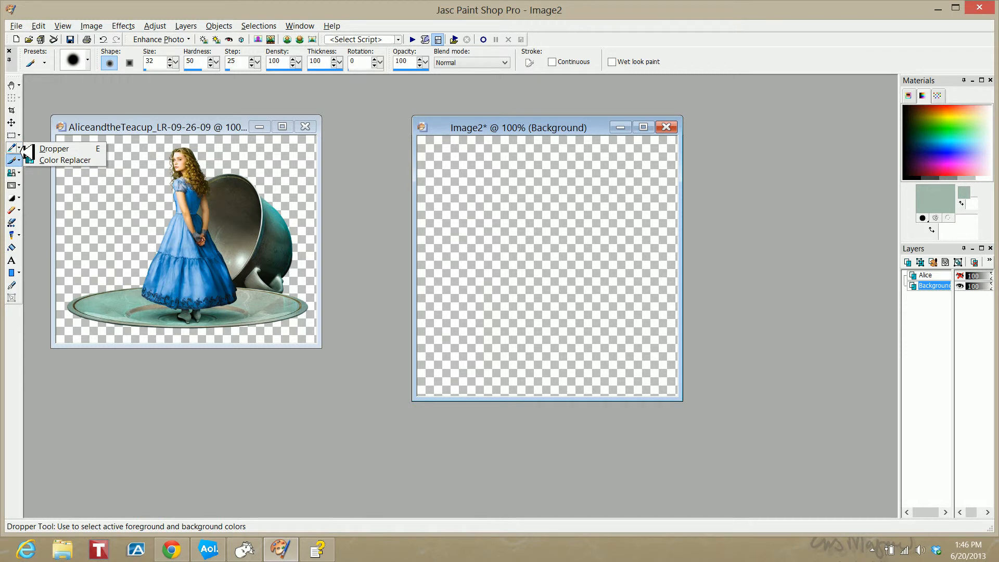
mouse_move(21, 173)
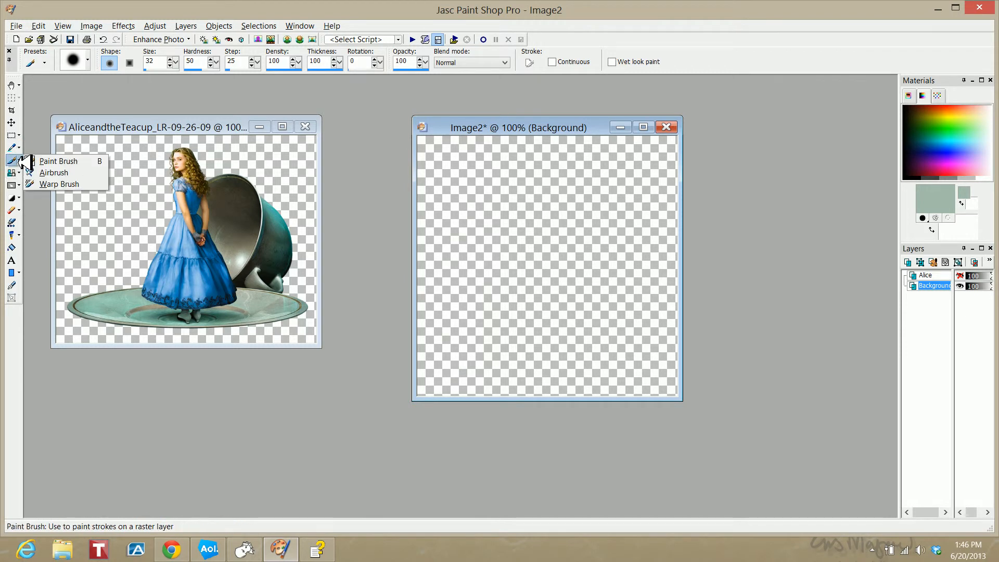
mouse_move(22, 132)
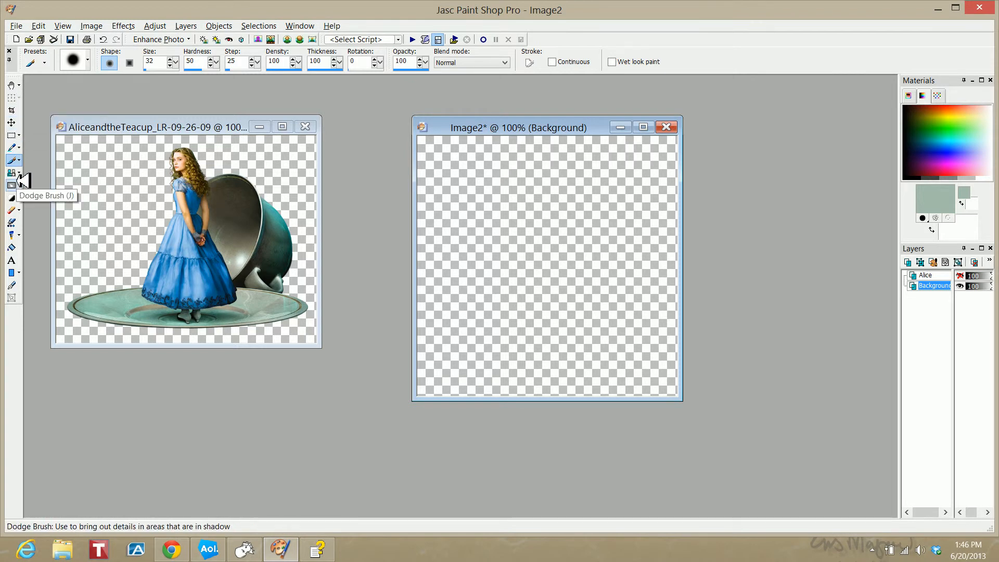
Flood fill the Background layer with the grey-green foreground color and make the Alice layer visible again
left_click(13, 249)
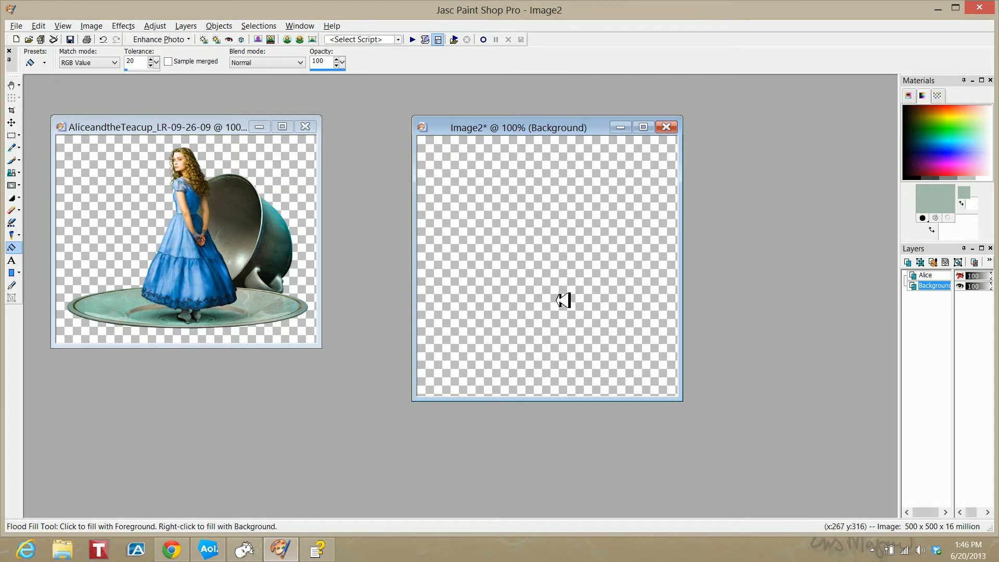
left_click(556, 246)
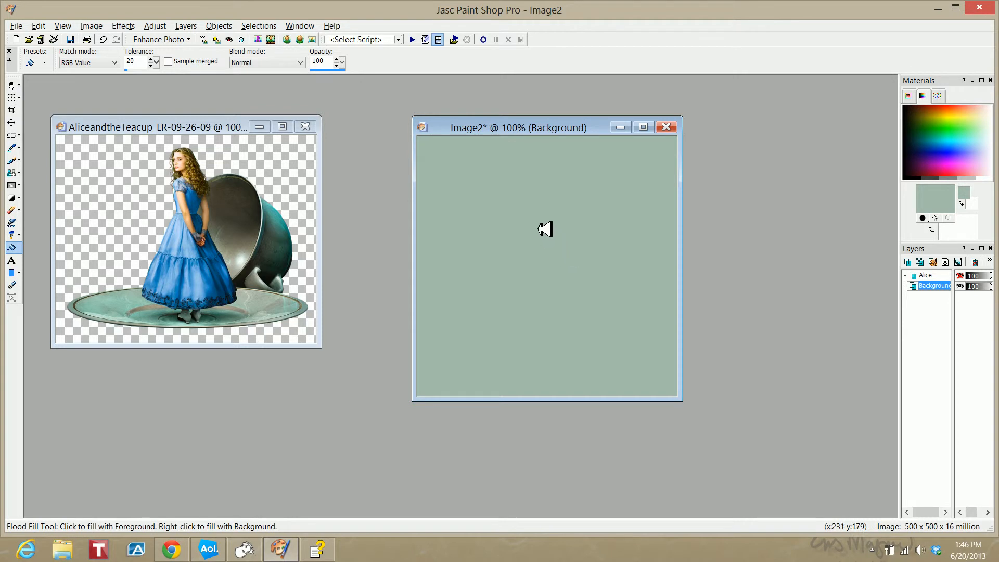
left_click(960, 276)
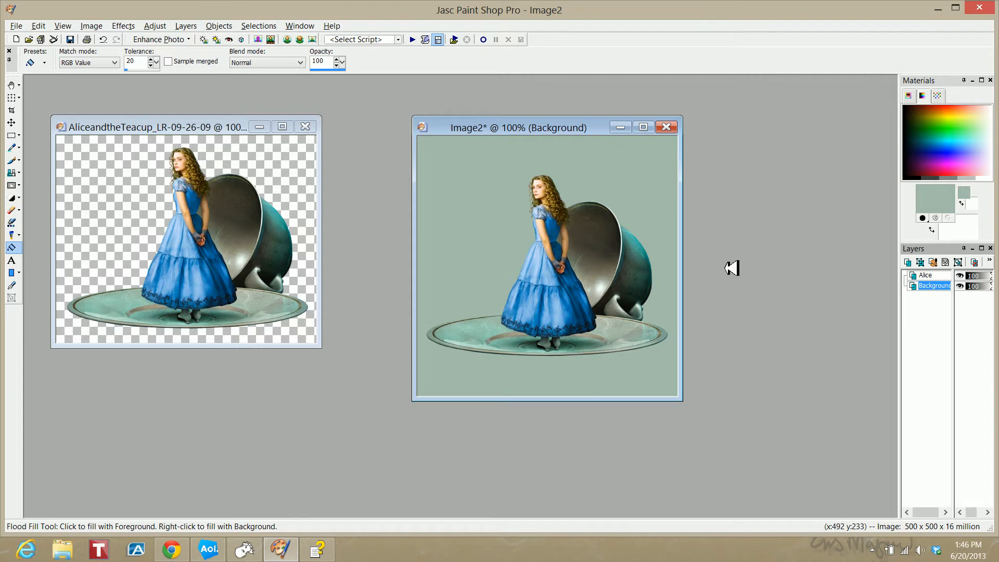
Make the Alice layer the active layer
left_click(936, 274)
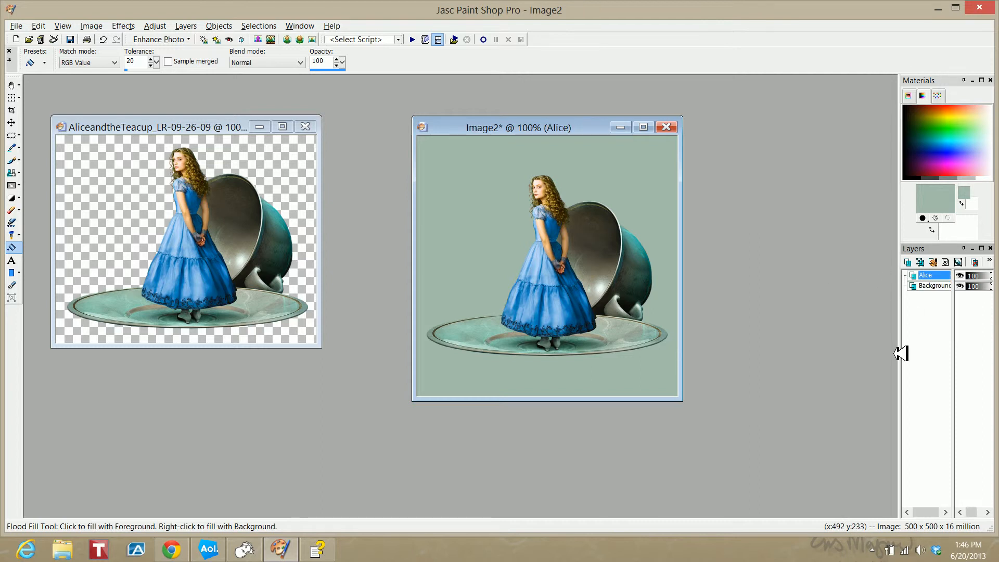
mouse_move(949, 286)
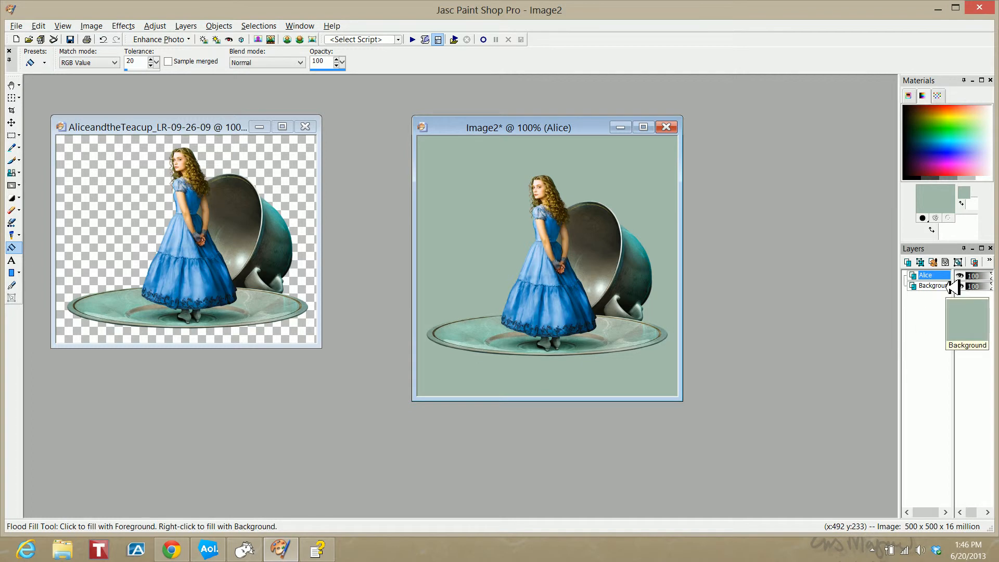
Apply a drop shadow to the Alice layer with vertical and horizontal offsets of 4 and an opacity of 30
left_click(134, 26)
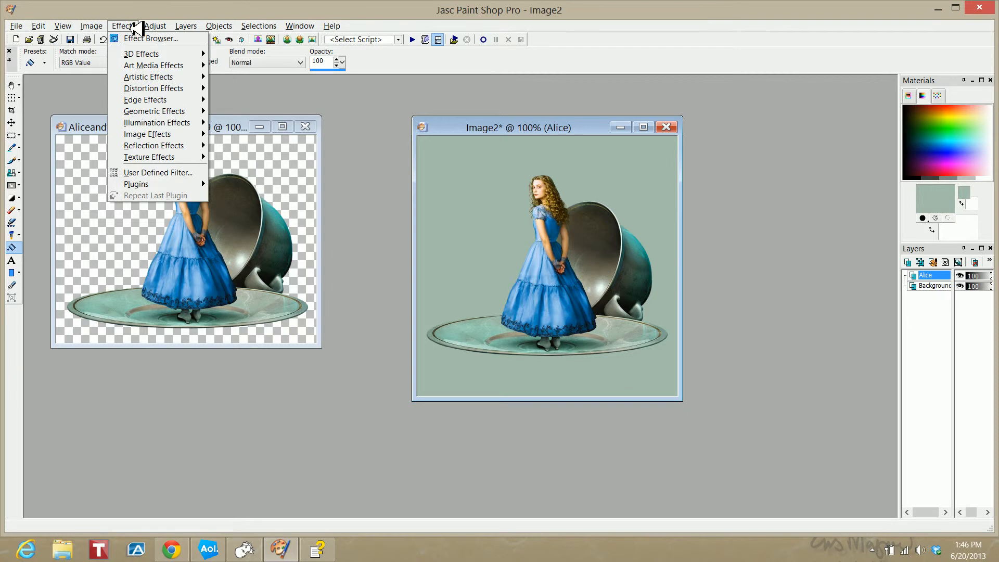
mouse_move(137, 50)
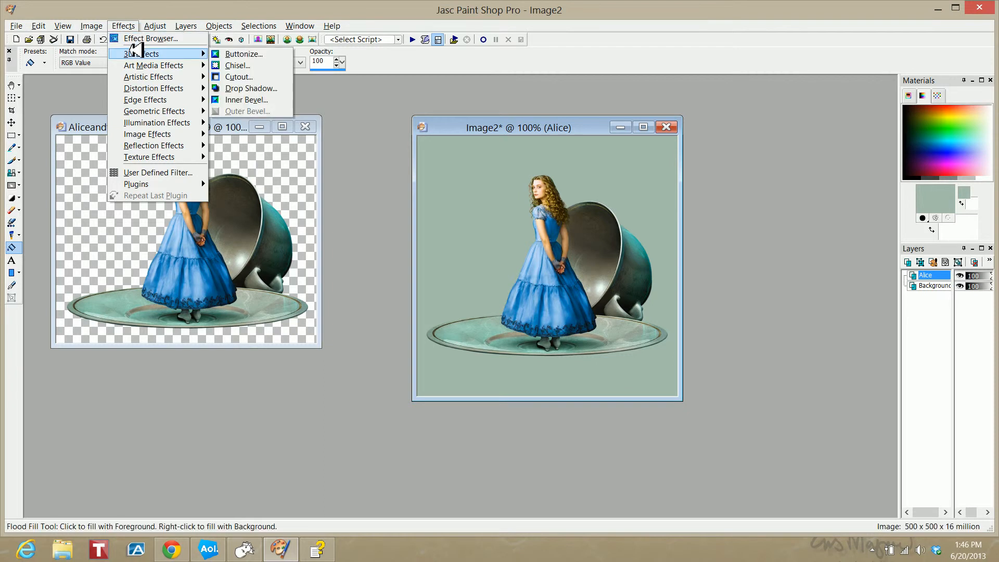
left_click(250, 89)
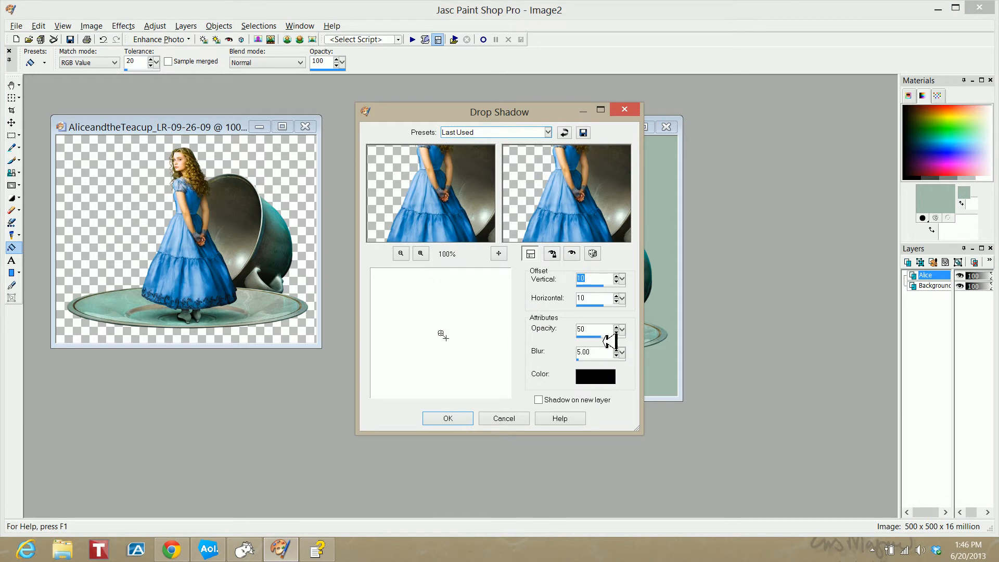
type("5")
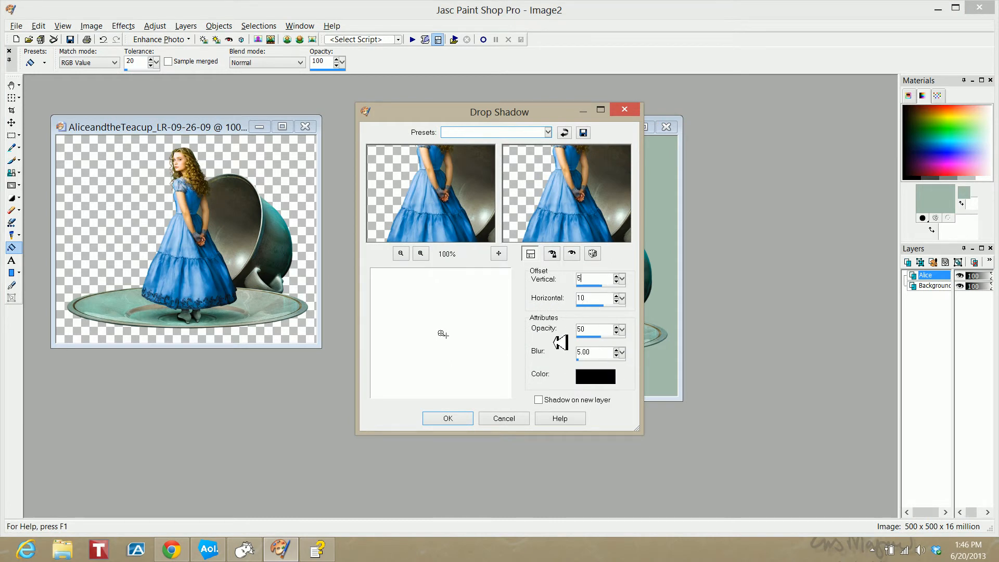
key("BackSpace")
type("4")
key("Tab")
type("4")
key("Tab")
type("30")
left_click(449, 418)
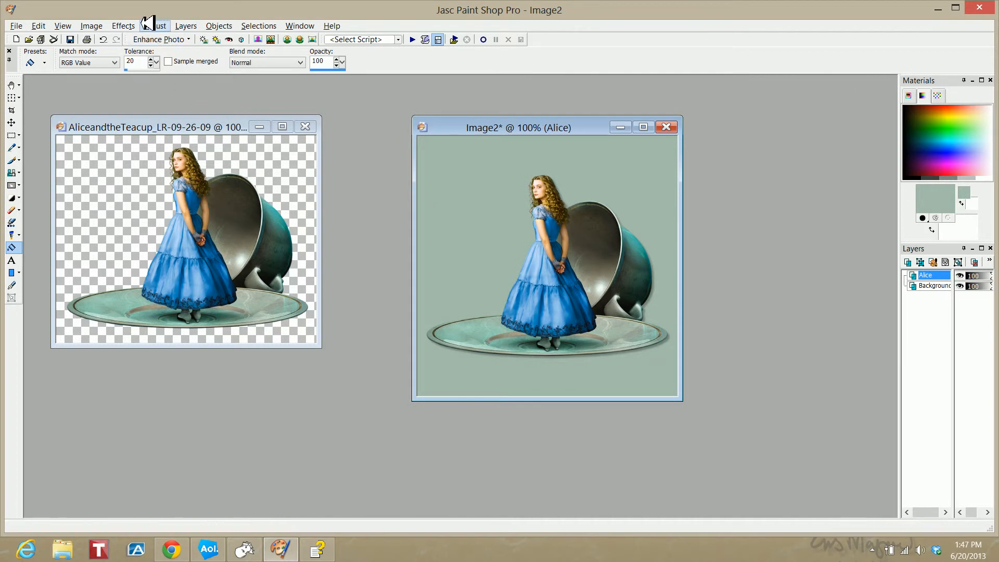
Add a second drop shadow to the Alice layer with vertical and horizontal offsets of -4
left_click(125, 26)
mouse_move(150, 53)
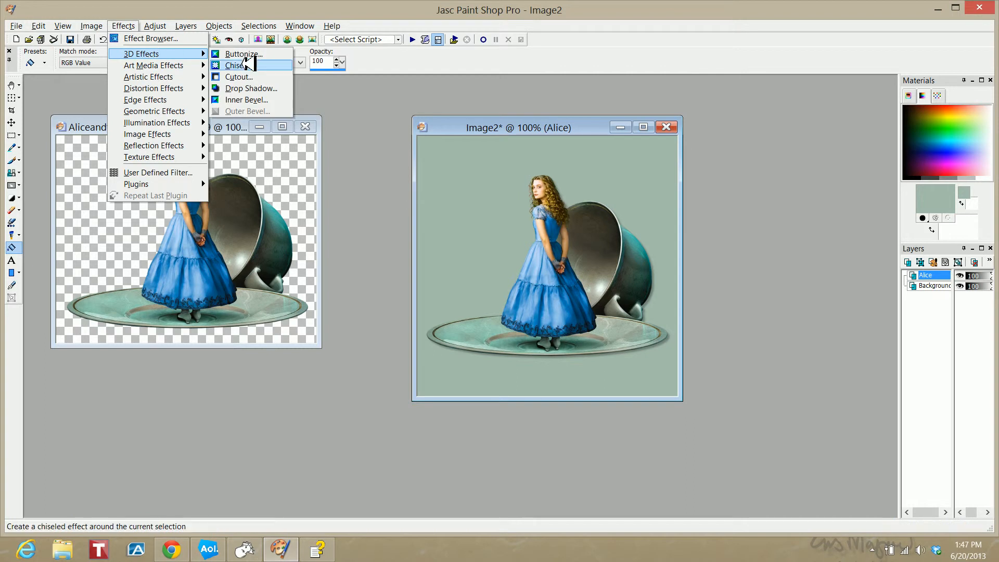
left_click(269, 88)
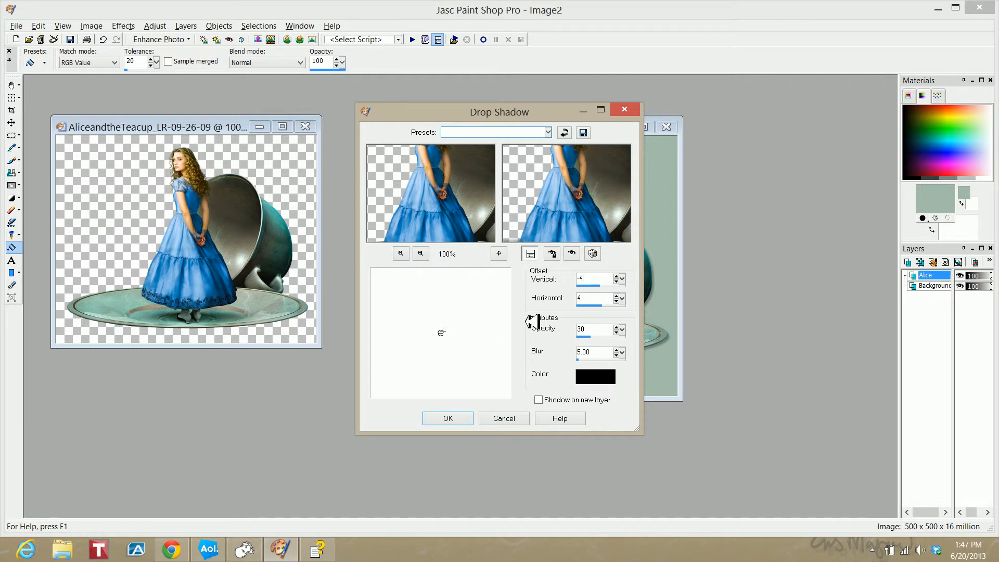
double_click(580, 298)
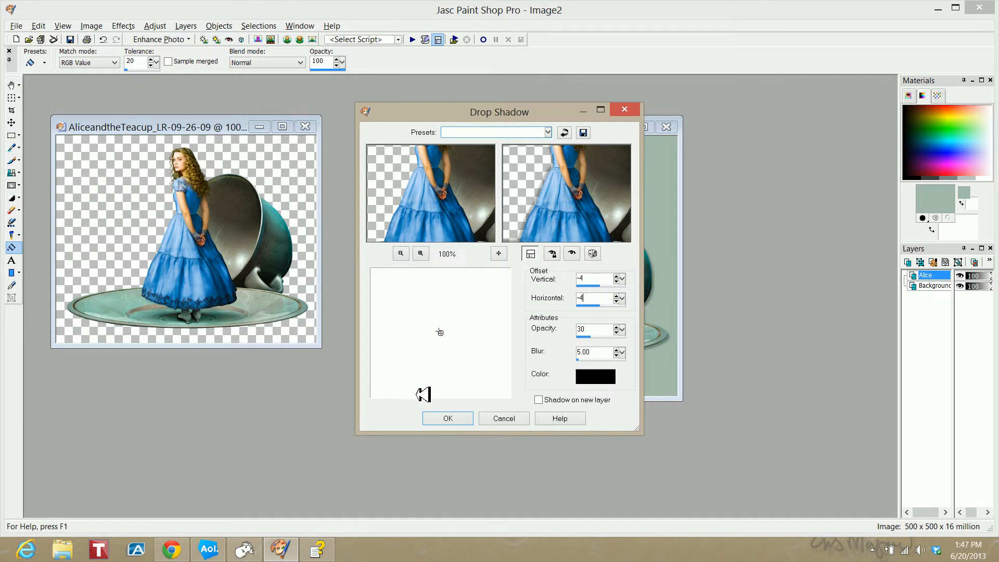
left_click(450, 418)
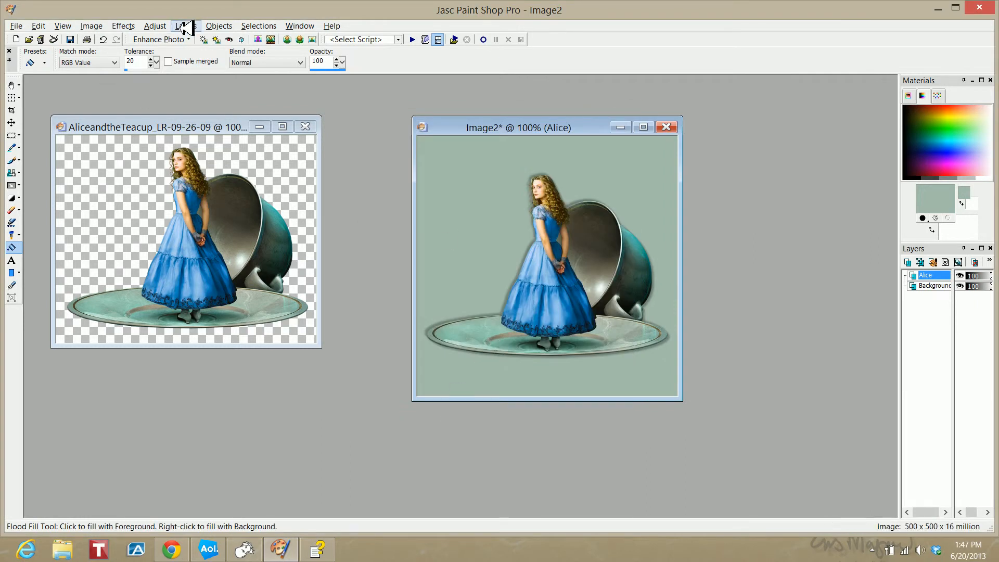
Undo both drop shadows on the Alice layer
left_click(103, 40)
left_click(103, 40)
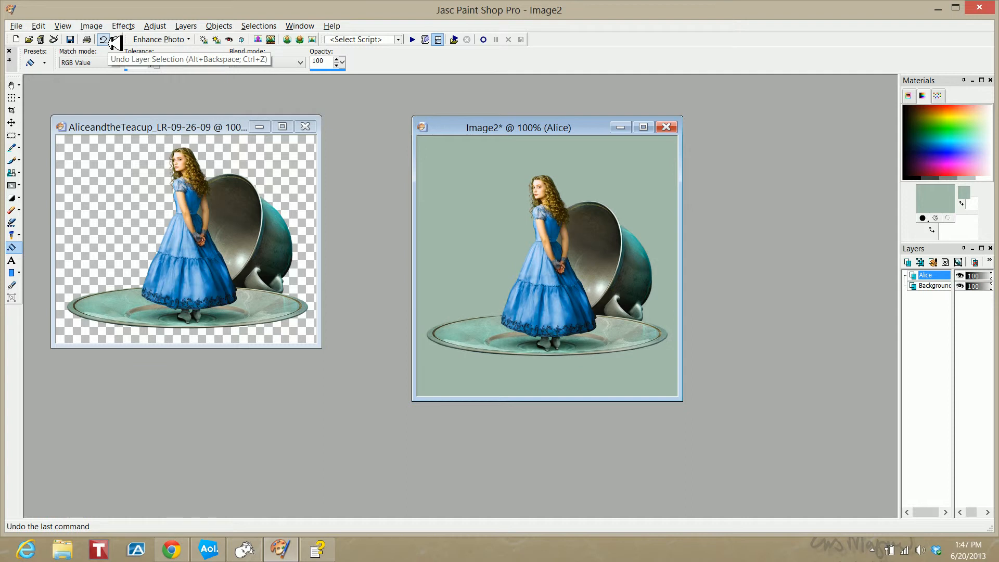
Apply a drop shadow to the Alice layer with vertical and horizontal offsets of 4, opacity 45 and blur 7
left_click(137, 26)
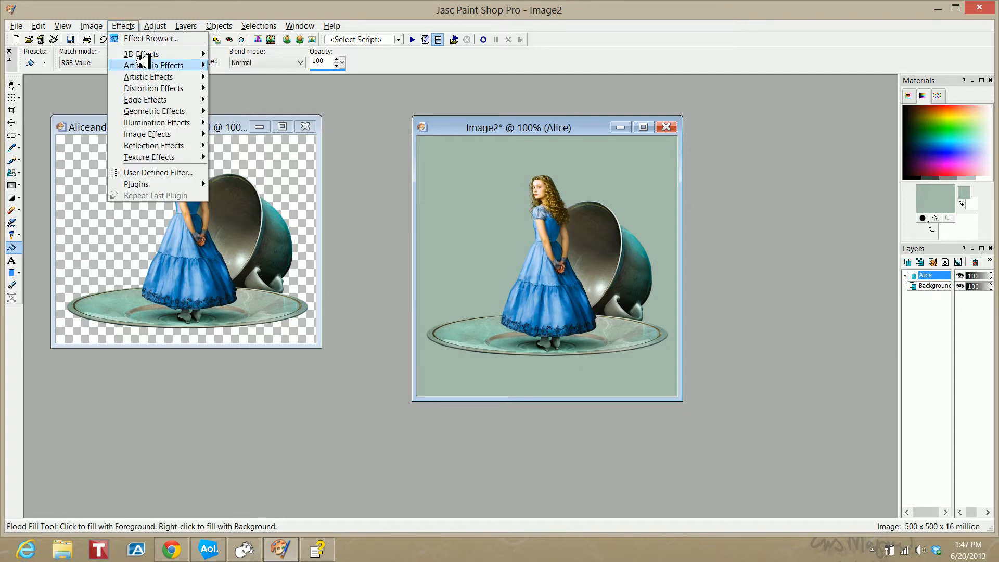
mouse_move(147, 54)
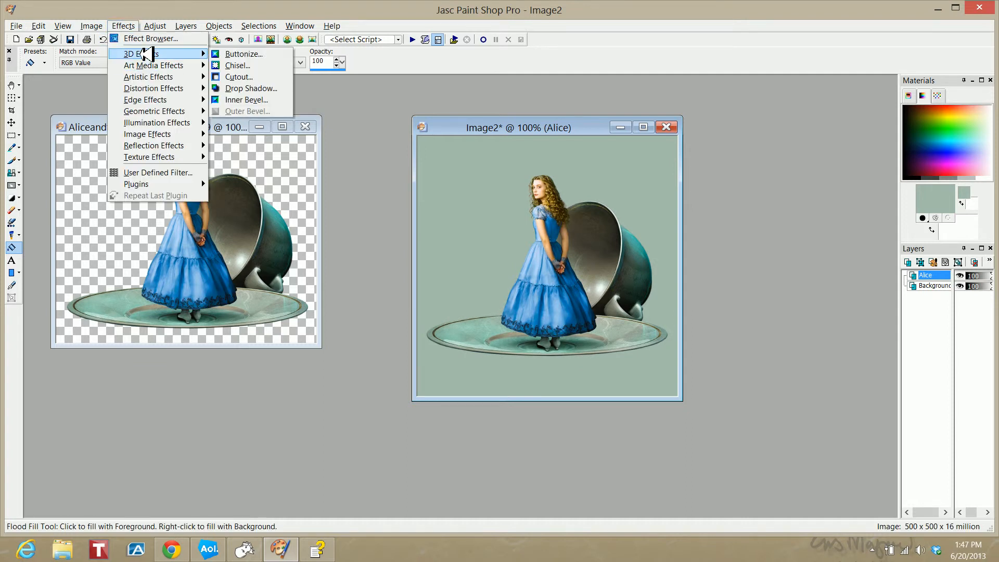
left_click(257, 88)
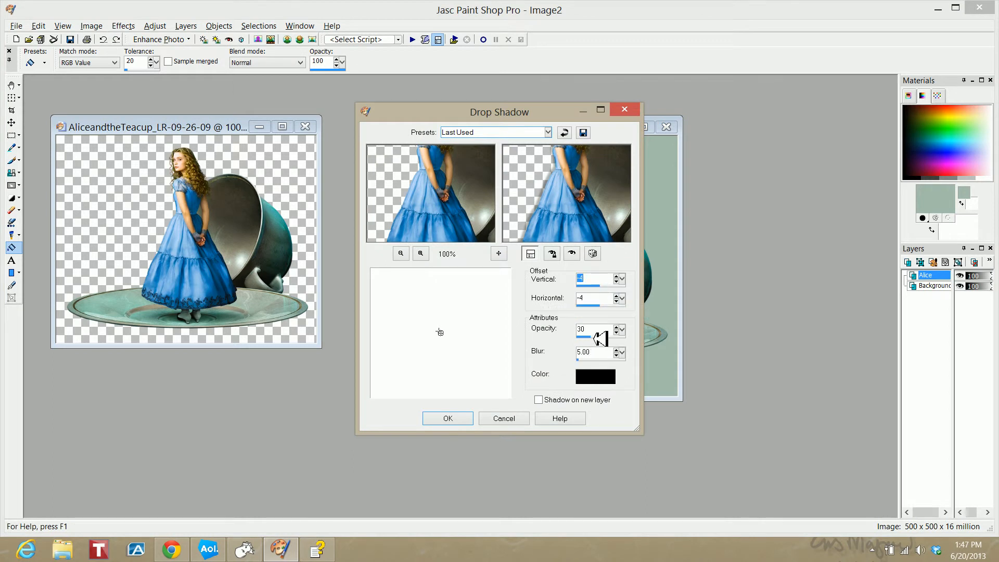
left_click(602, 353)
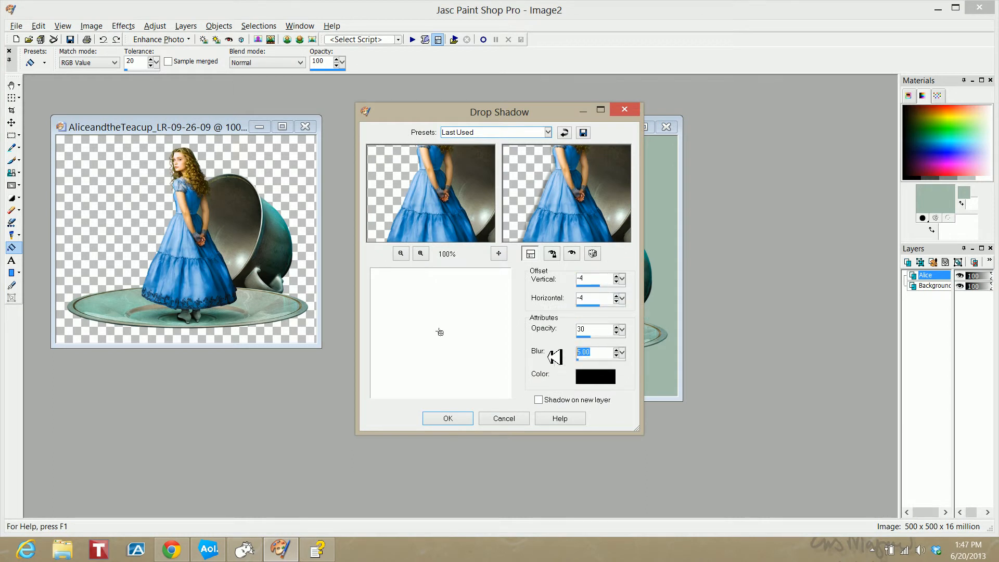
type("7")
left_click(592, 331)
double_click(592, 331)
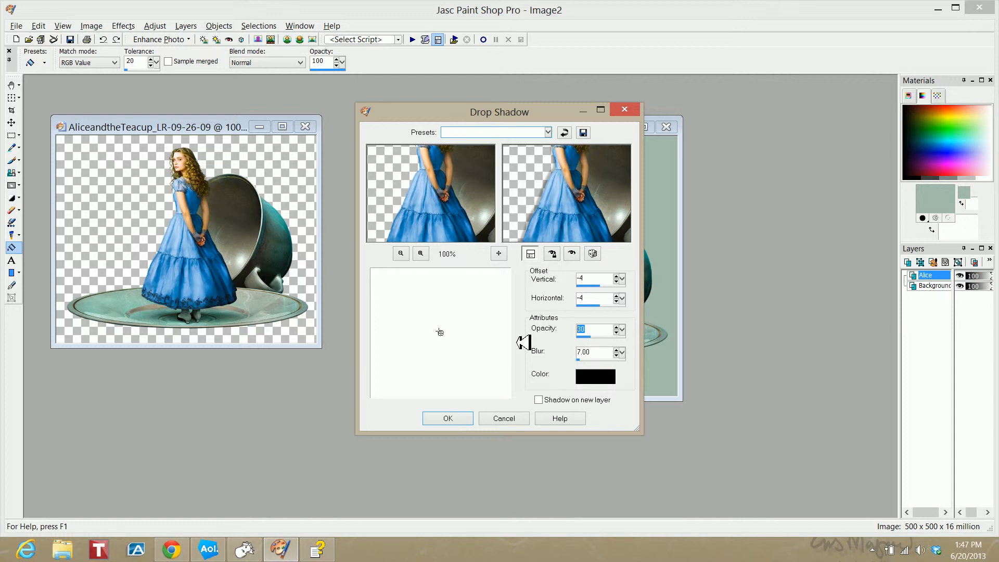
type("45")
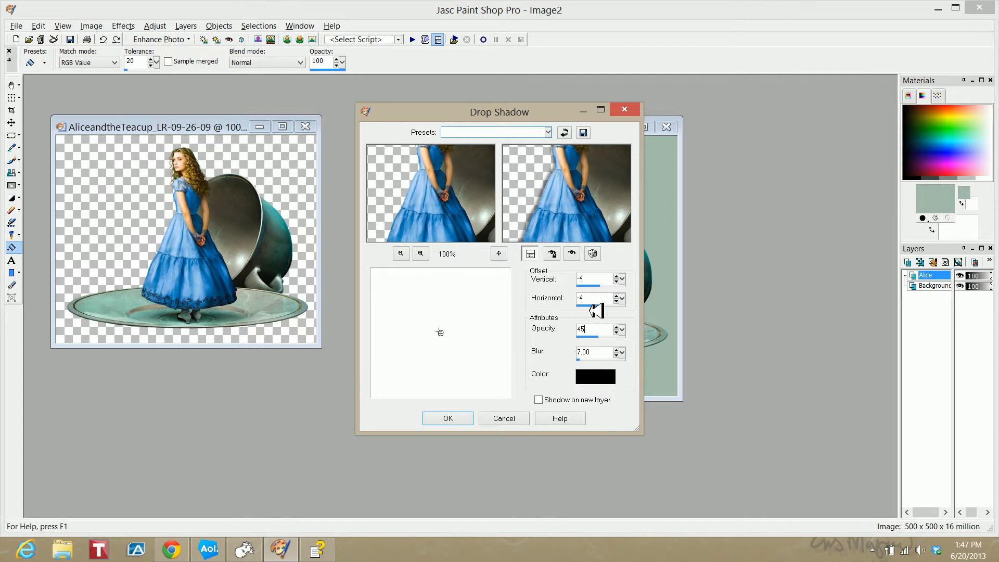
double_click(594, 280)
type("4")
double_click(594, 299)
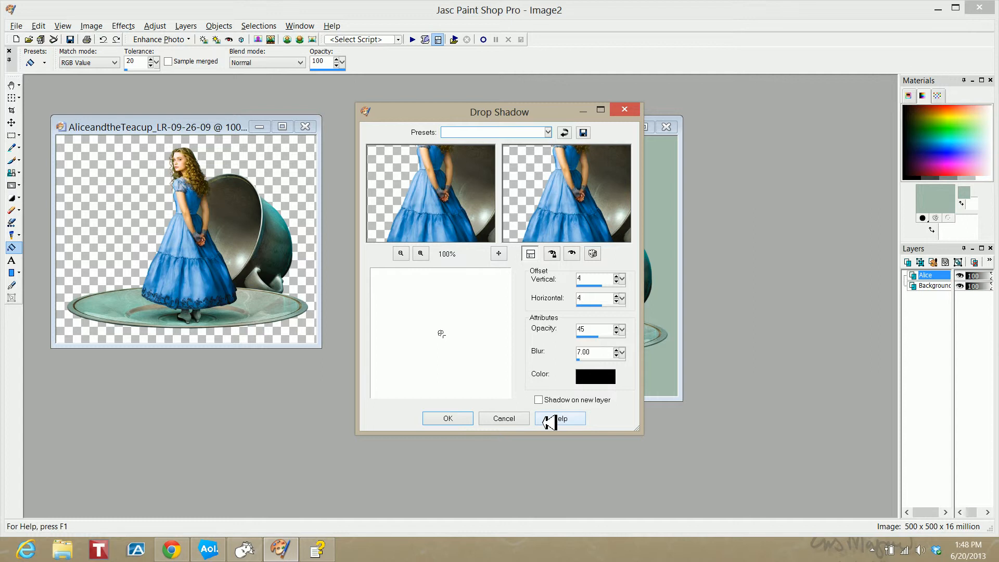
left_click(451, 418)
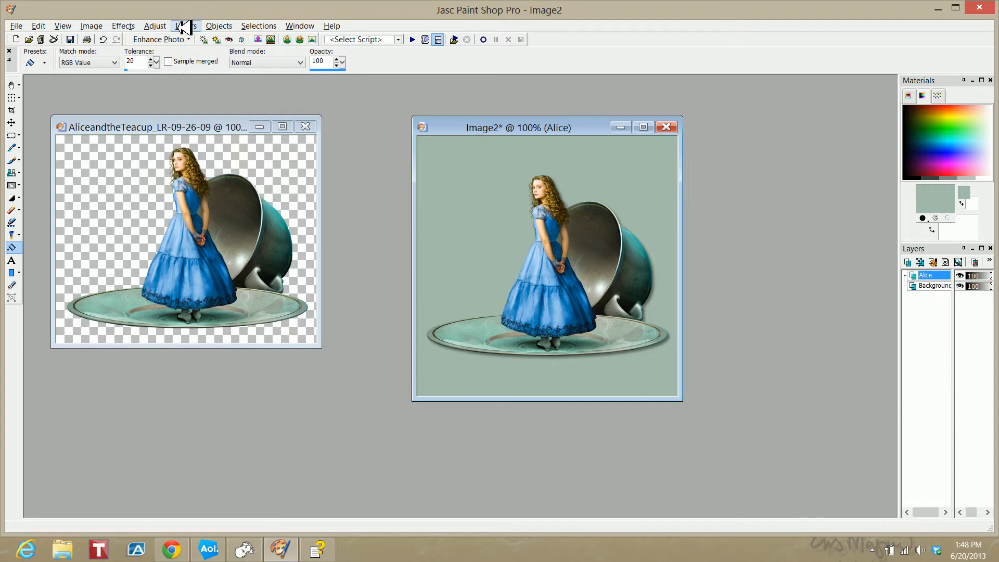
Add an opposite drop shadow to the Alice layer with vertical and horizontal offsets of -4, keeping opacity 45 and blur 7
left_click(123, 25)
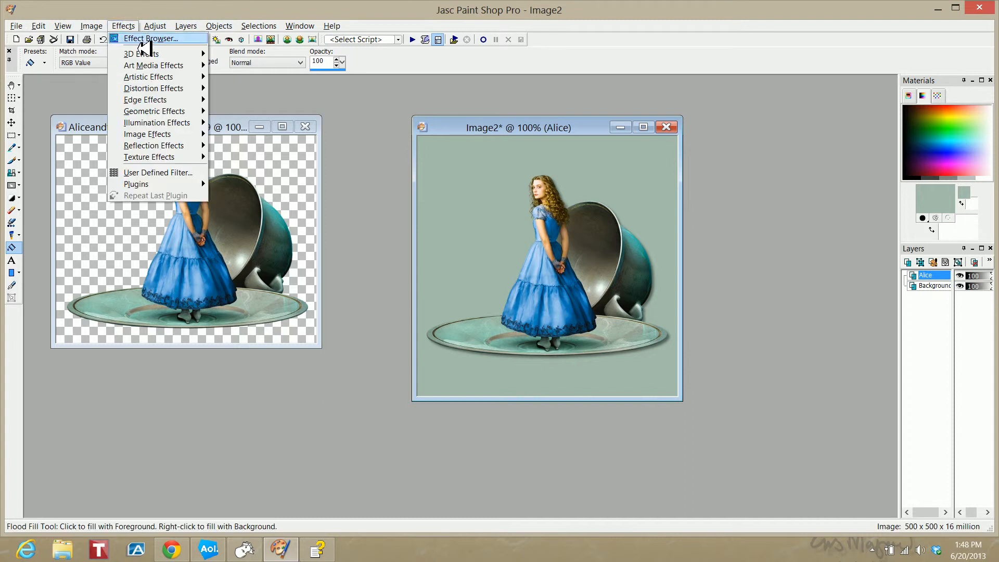
mouse_move(147, 52)
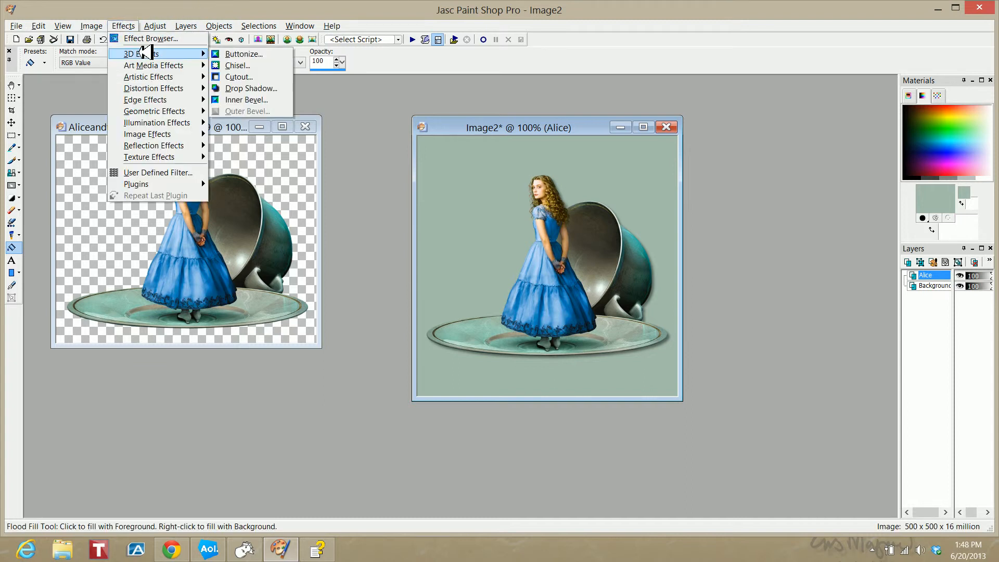
left_click(259, 88)
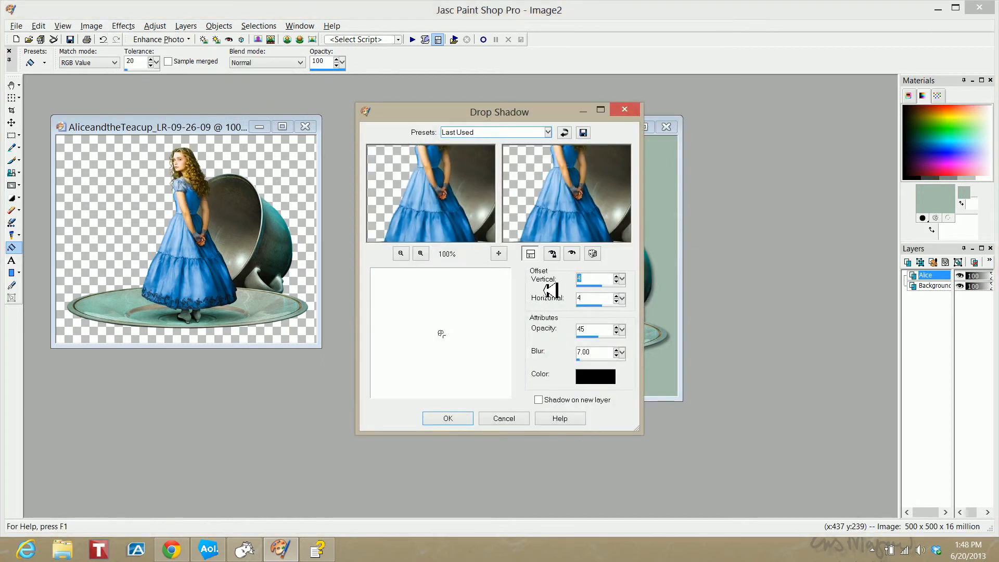
key("Tab")
type("-4")
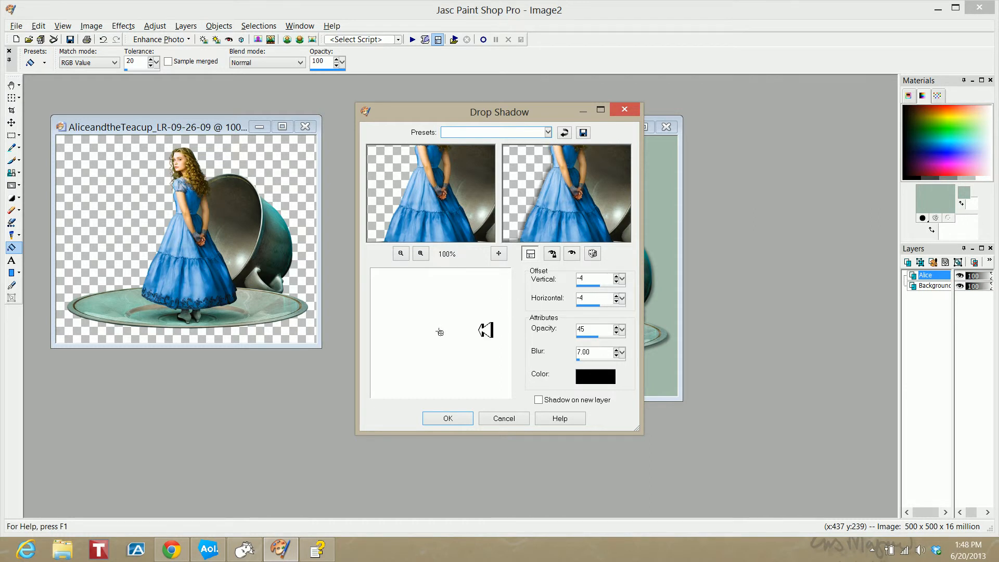
left_click(452, 416)
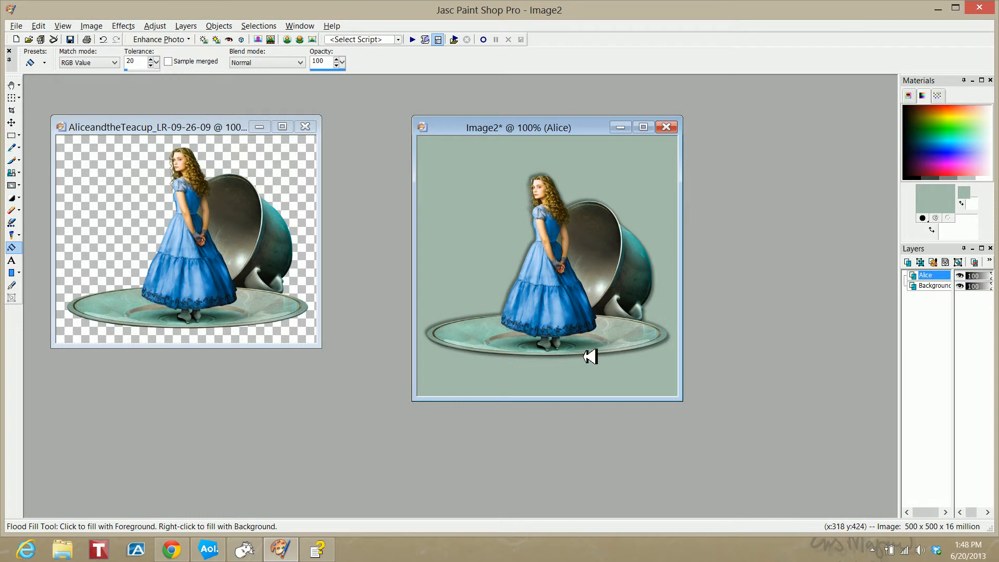
Undo and redo the second drop shadow to compare the Alice picture with and without it
left_click(104, 40)
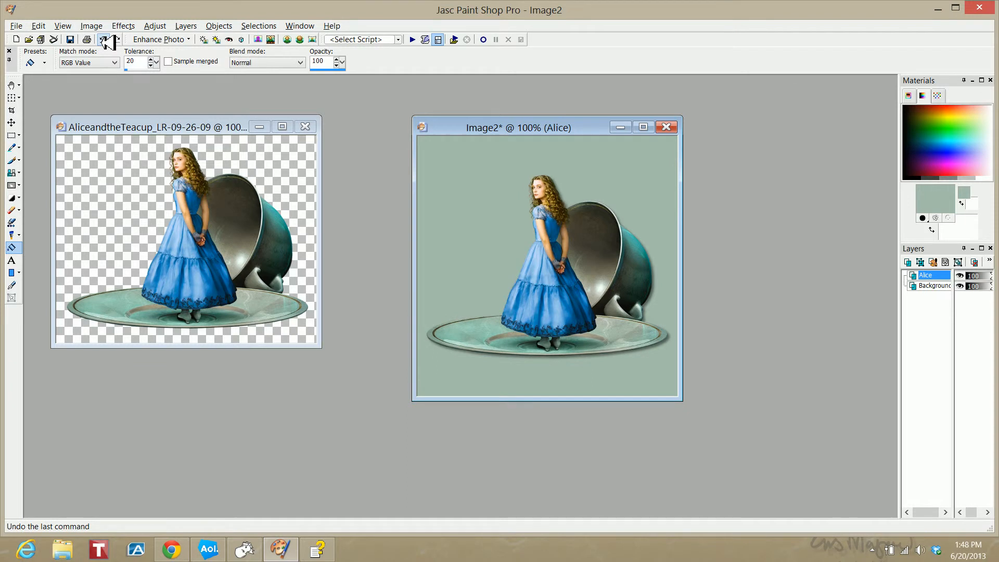
left_click(118, 40)
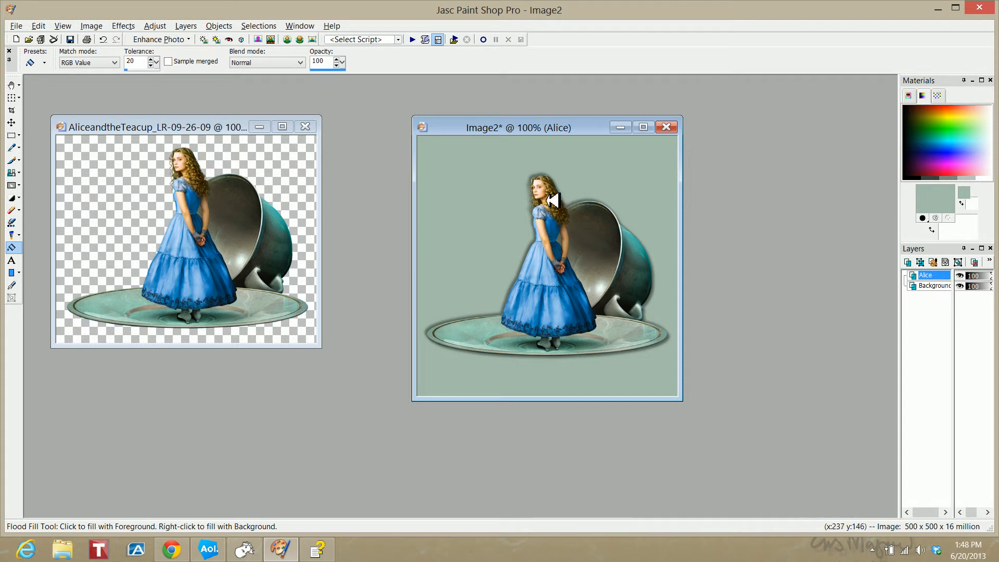
left_click_drag(559, 127, 549, 134)
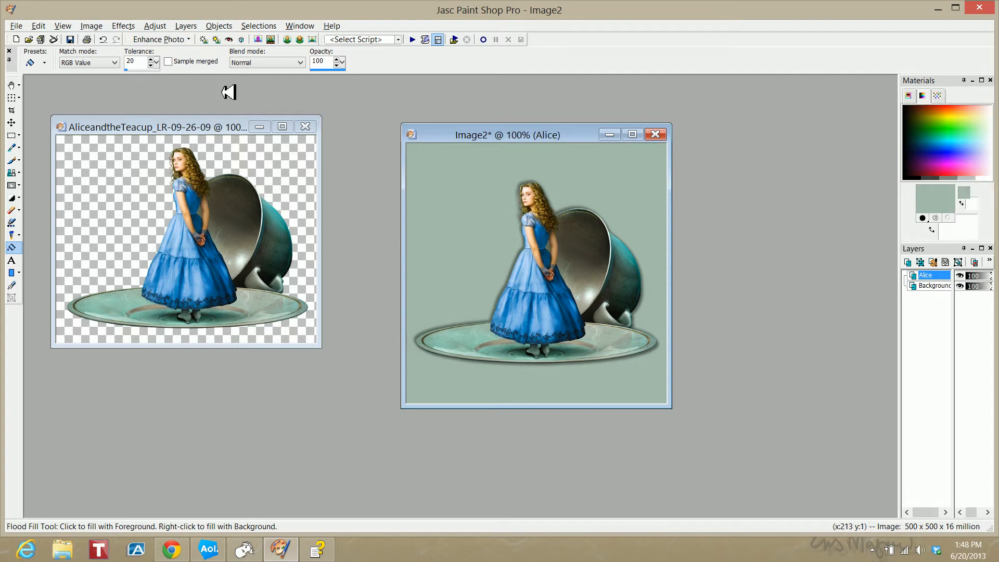
Select the whole canvas and undo that selection
left_click(134, 24)
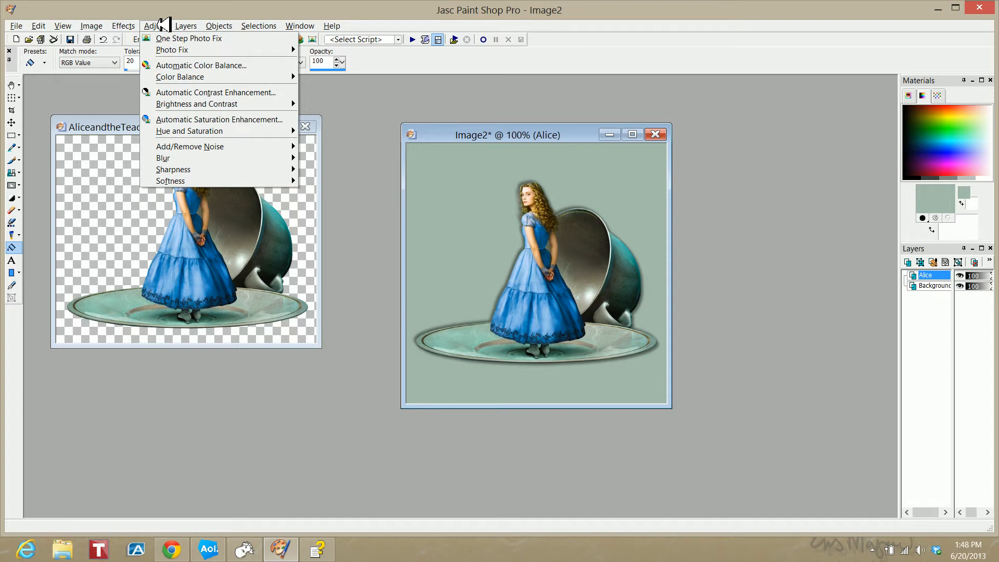
mouse_move(184, 24)
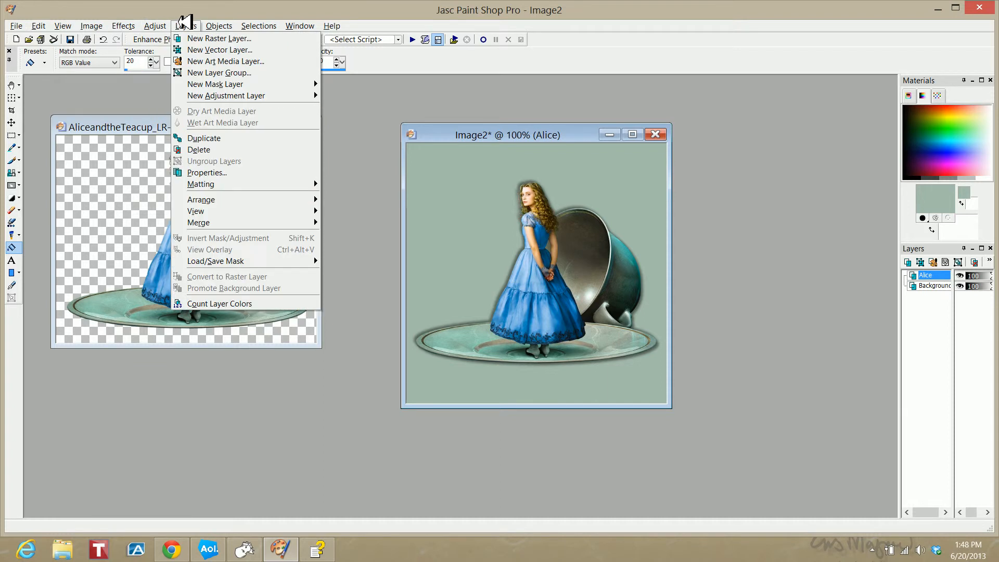
mouse_move(250, 26)
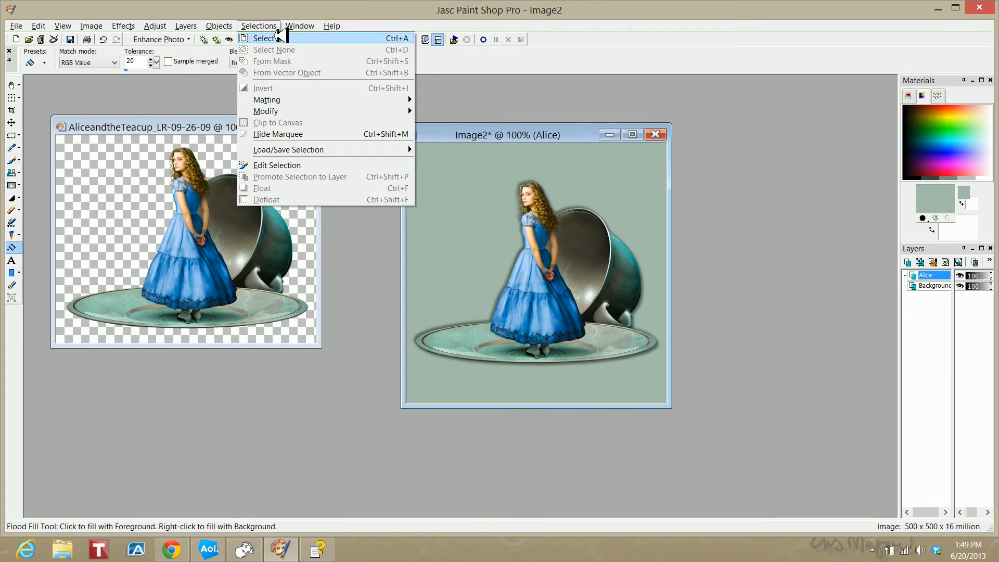
left_click(280, 38)
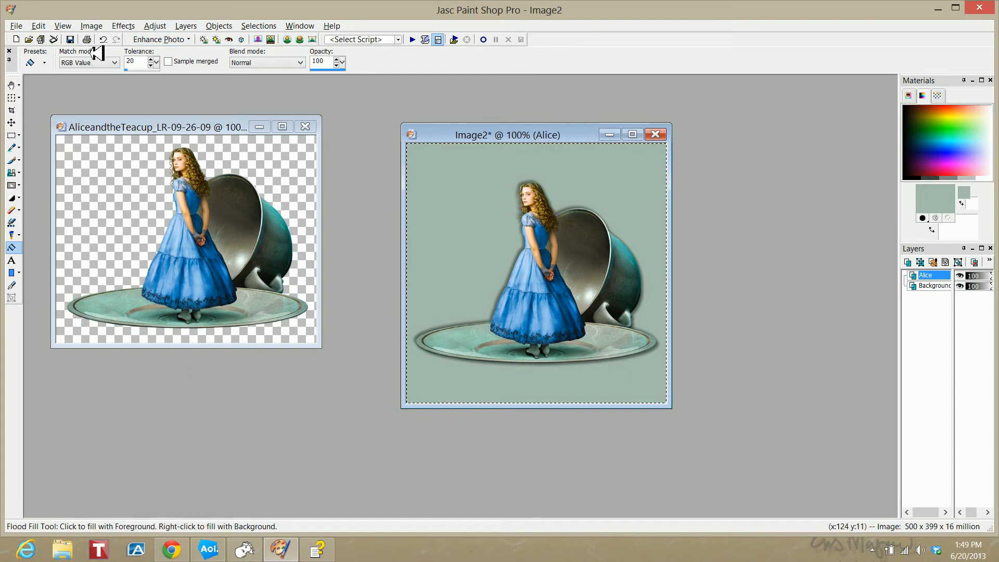
left_click(103, 40)
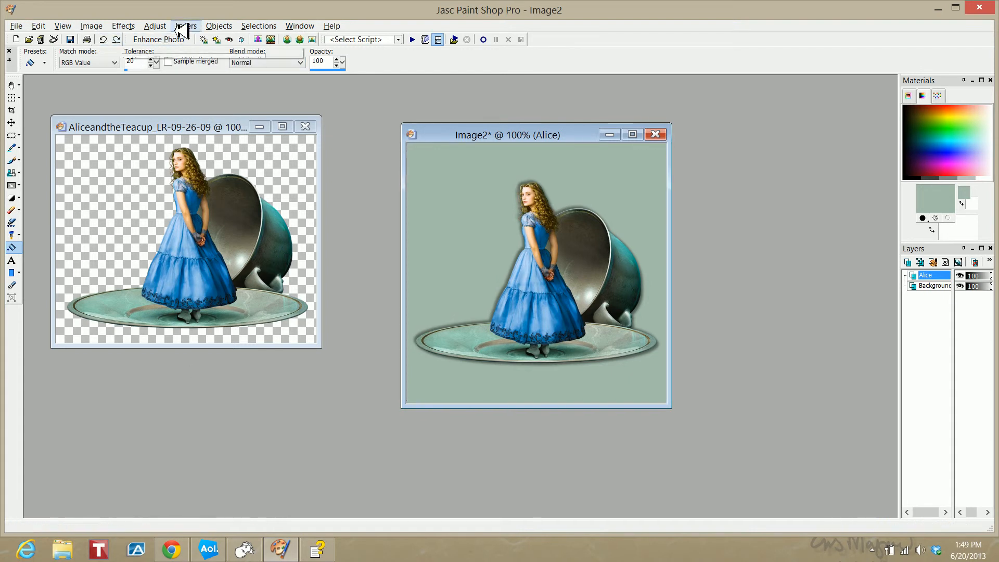
left_click(218, 26)
mouse_move(249, 25)
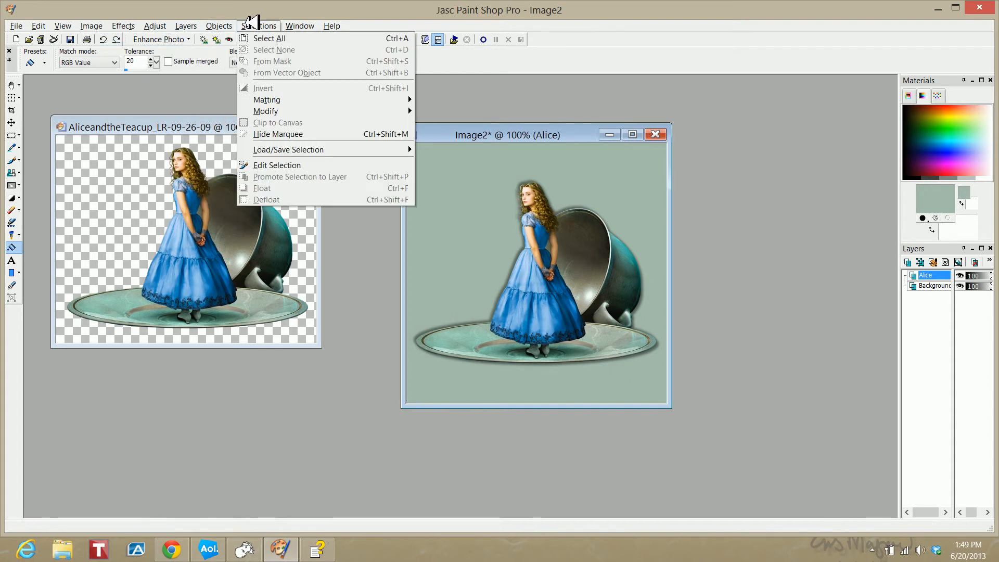
mouse_move(292, 24)
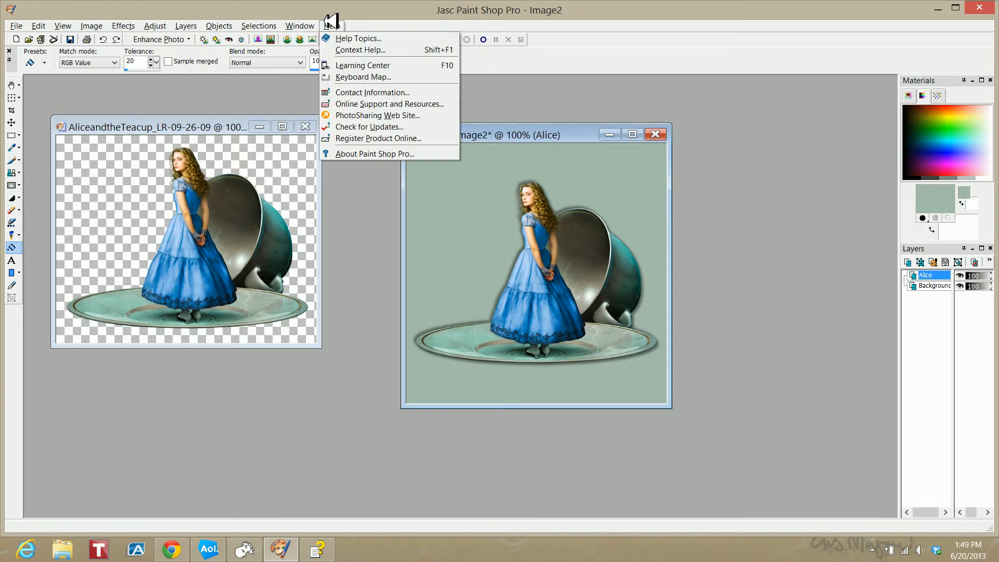
Flatten the Alice image and add a symmetric 5-pixel border around it in yellow (#ffff00)
mouse_move(24, 26)
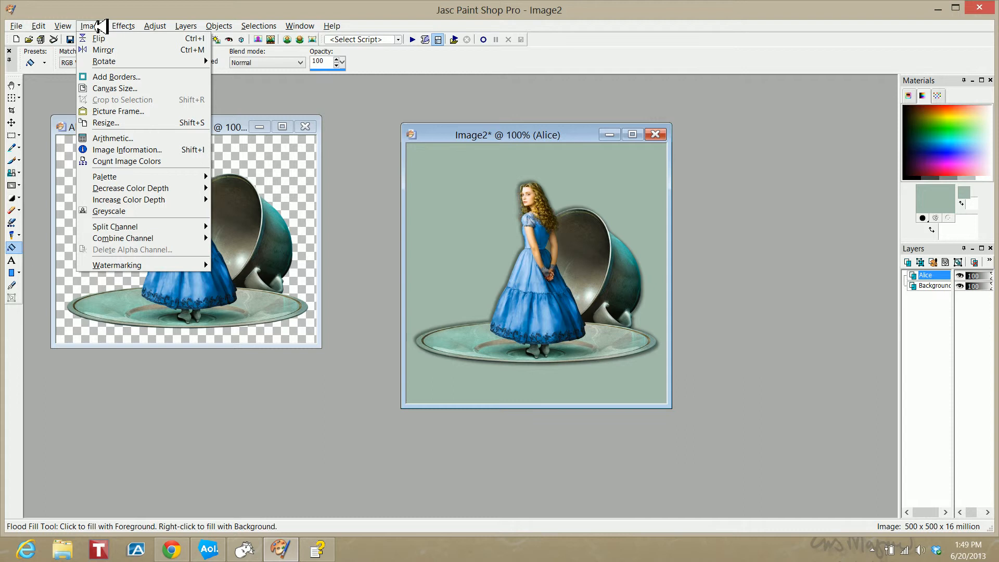
left_click(107, 75)
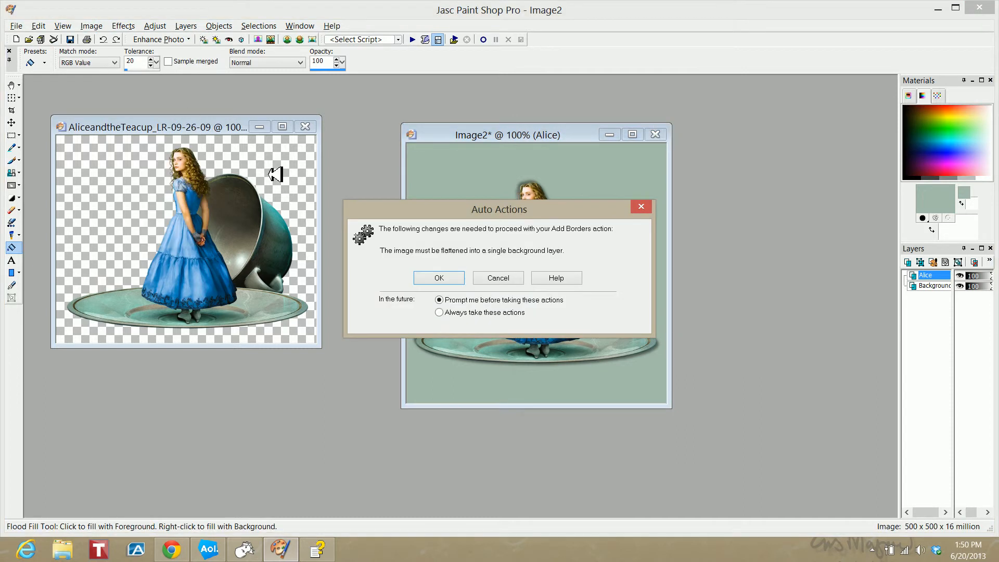
left_click(447, 281)
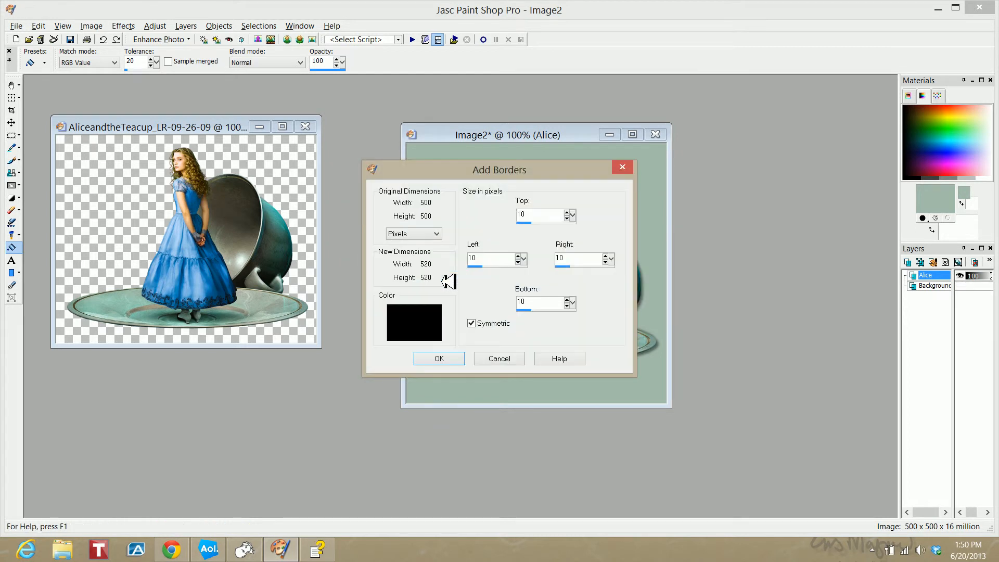
double_click(520, 214)
left_click(410, 318)
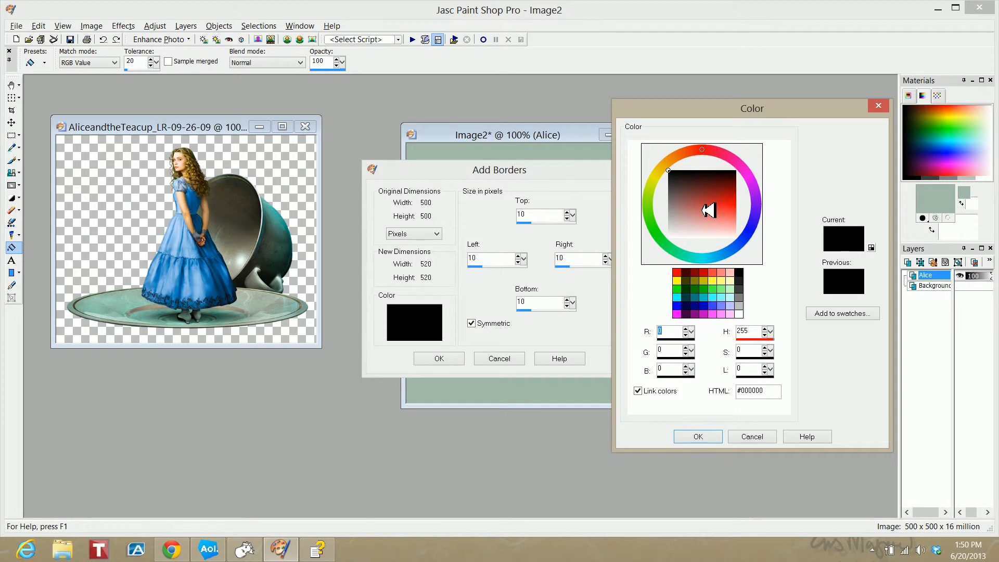
left_click(678, 281)
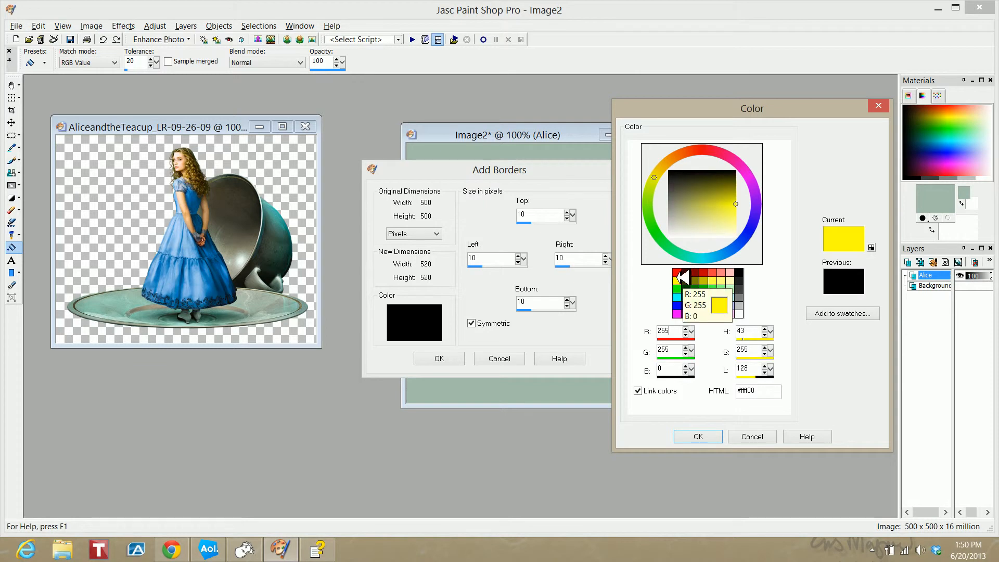
left_click(697, 436)
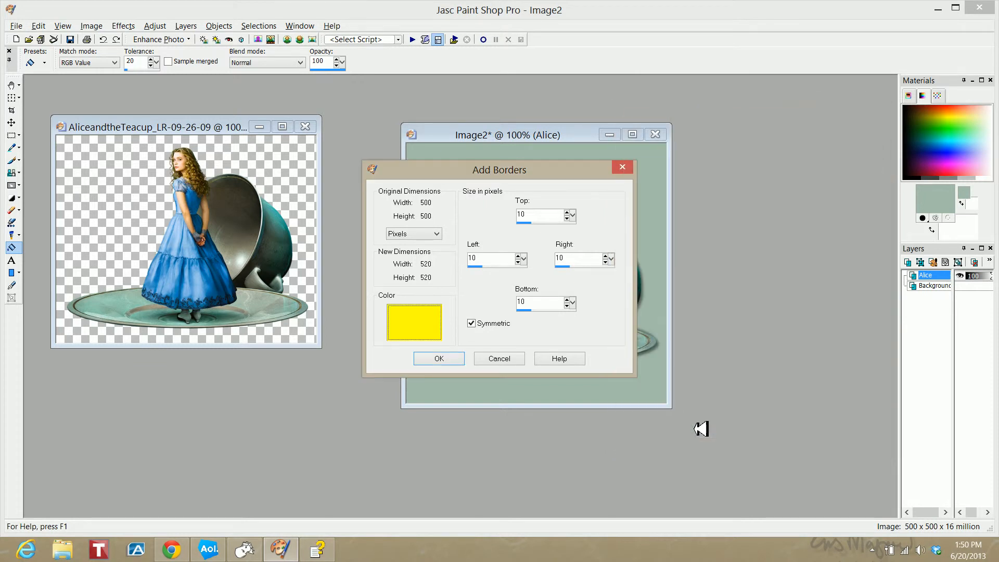
left_click(536, 217)
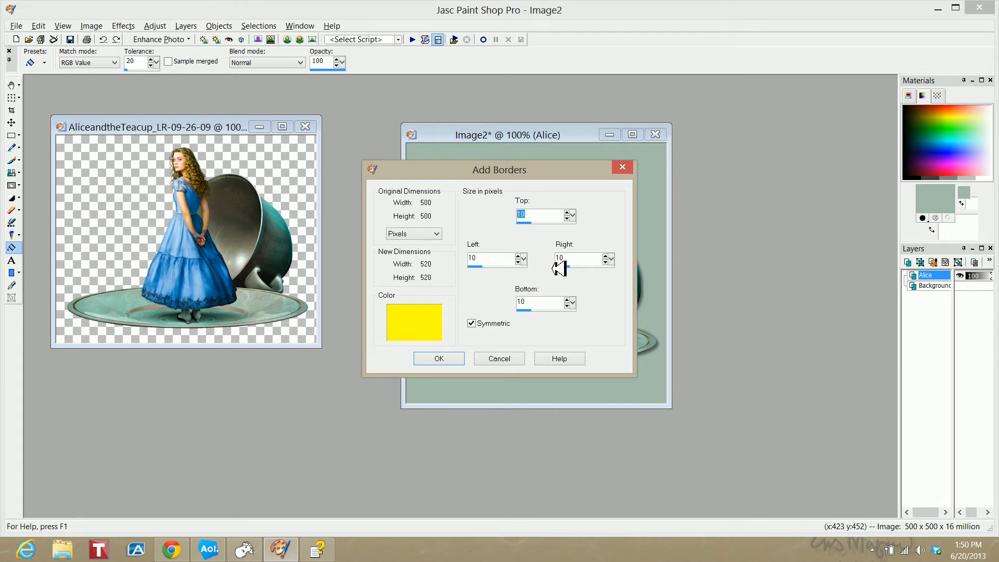
type("5")
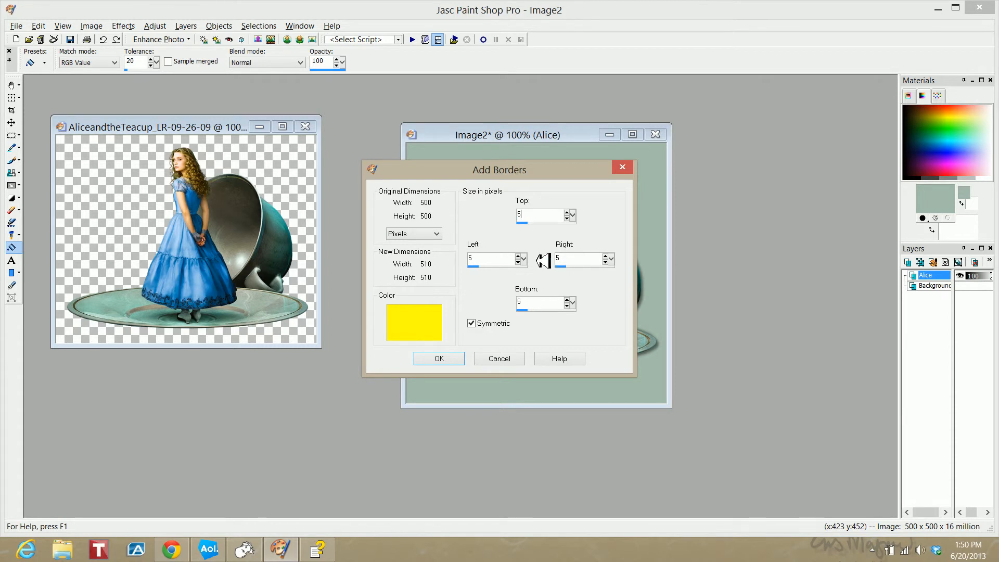
left_click(440, 358)
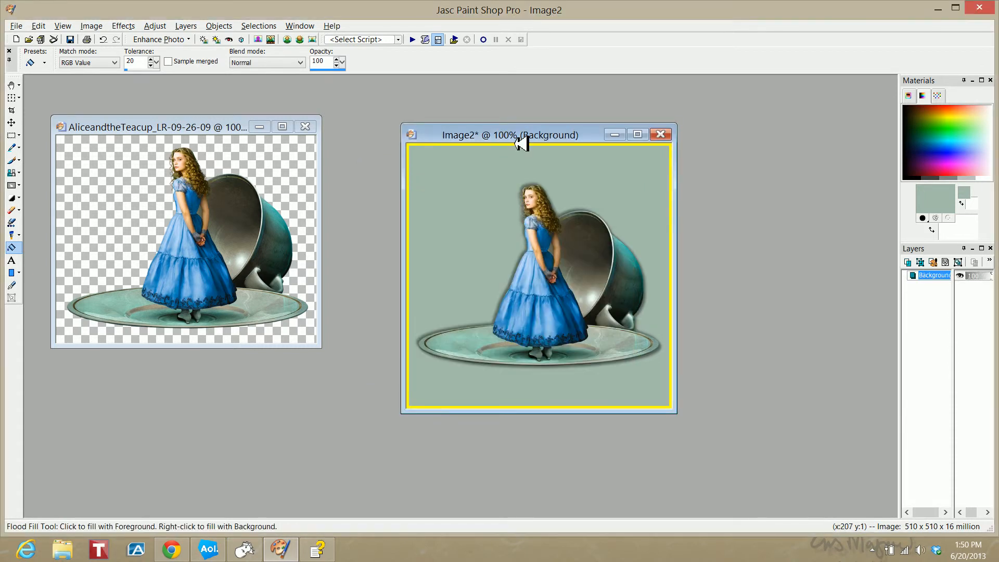
Move the bordered image window clear of the source picture and select the yellow border with the Magic Wand
left_click_drag(519, 135, 563, 143)
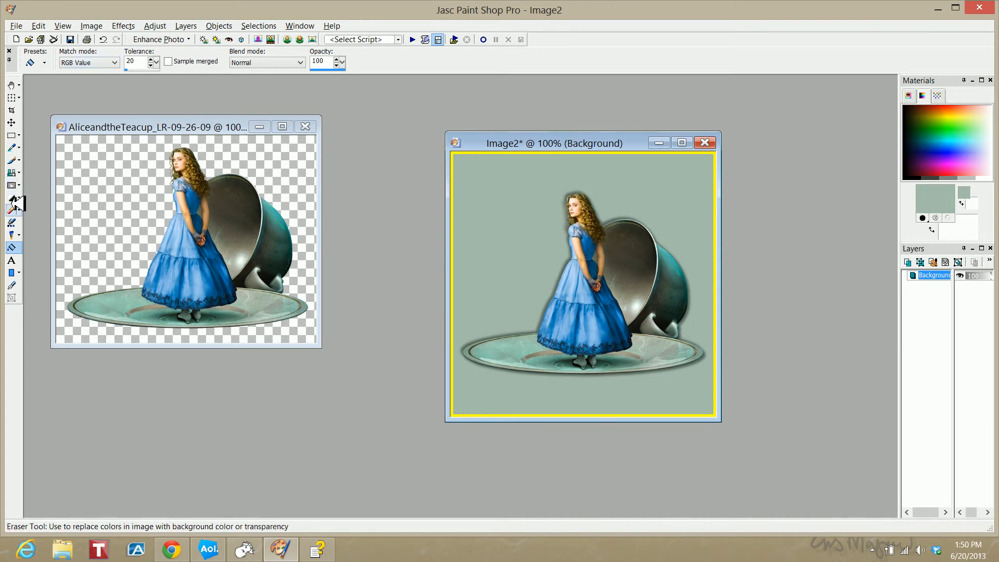
left_click(19, 134)
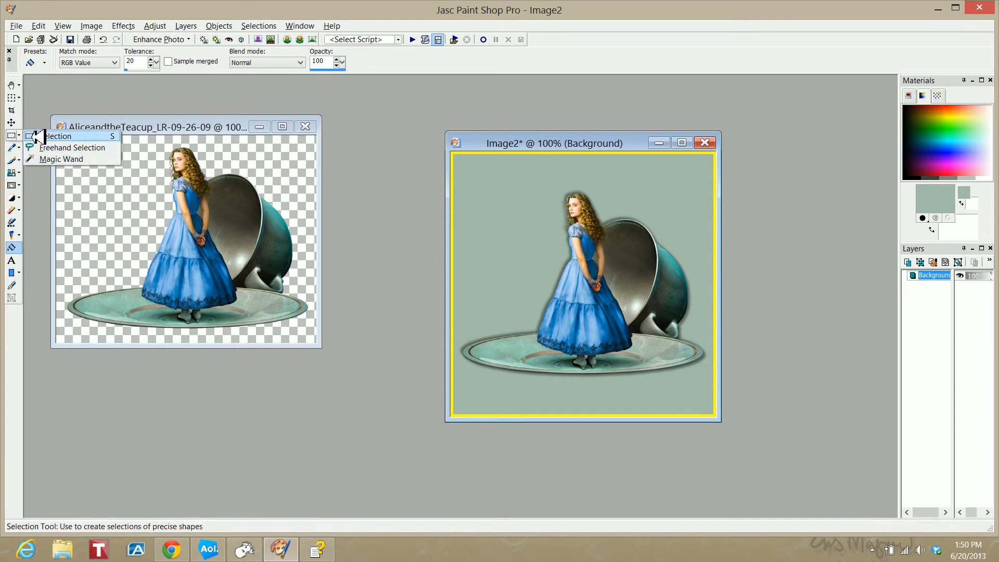
left_click(57, 158)
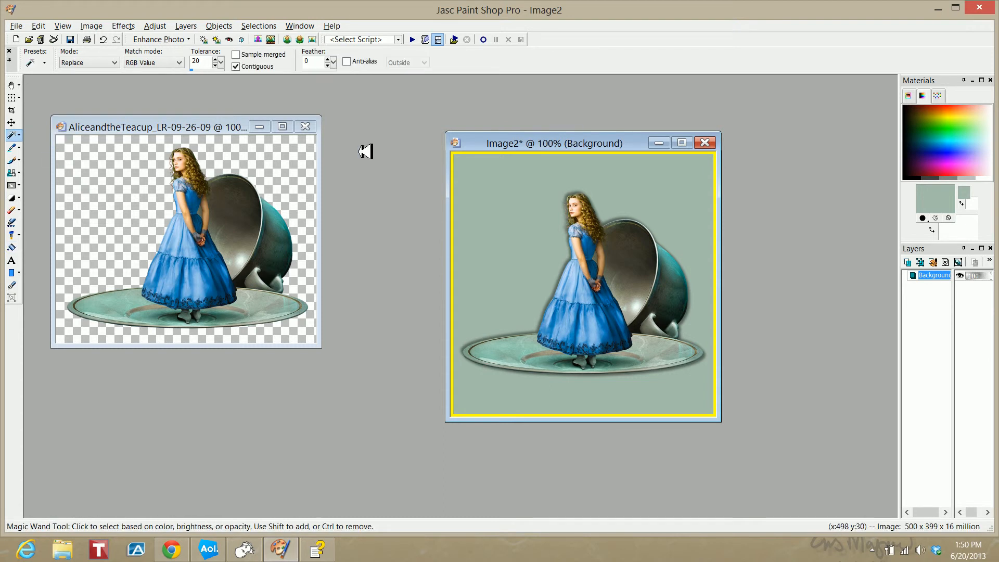
left_click(453, 154)
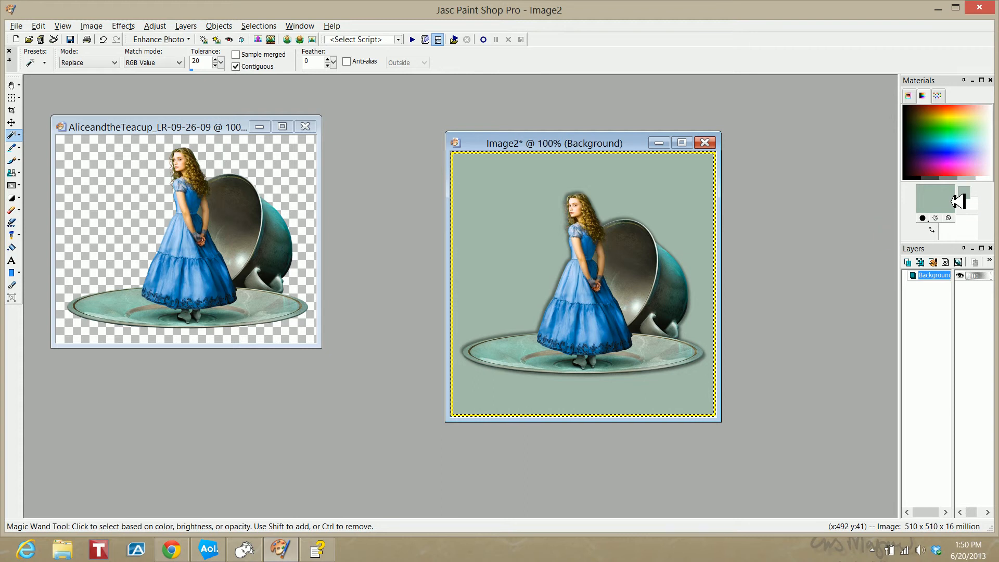
Set the foreground color to dark blue #052842 sampled from Alice's dress, copying its HTML code
left_click(958, 201)
left_click_drag(754, 109, 868, 124)
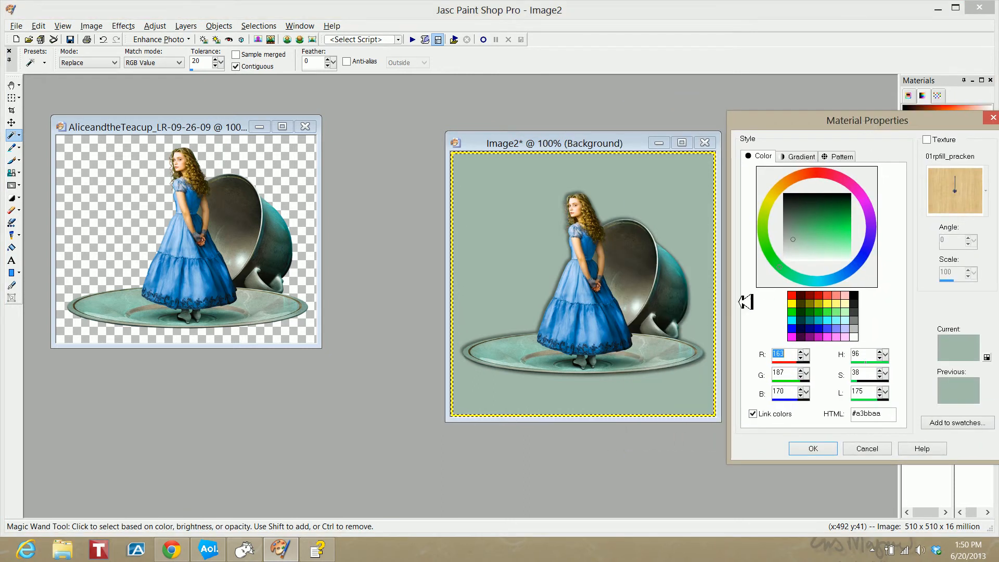
left_click(624, 331)
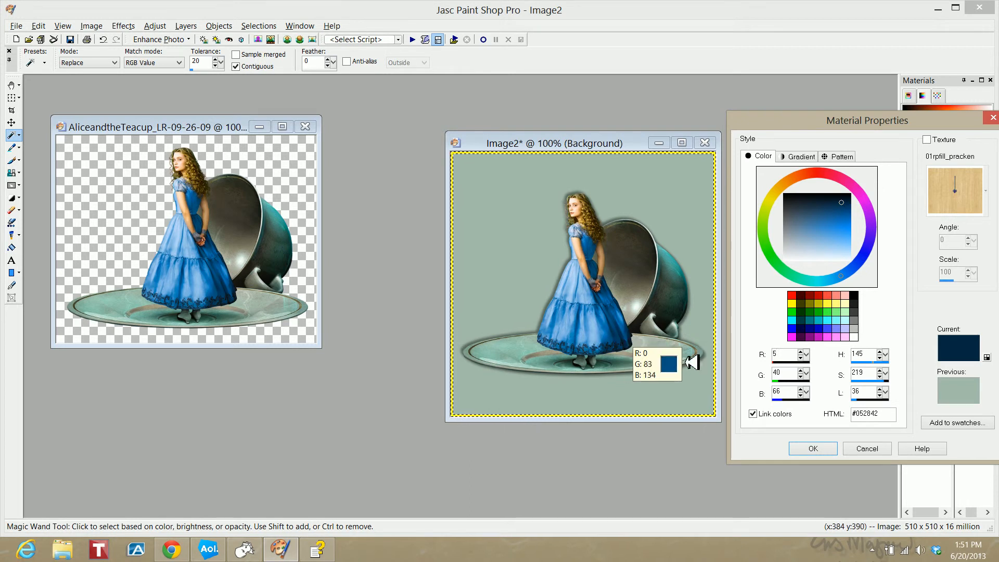
left_click_drag(852, 414, 876, 417)
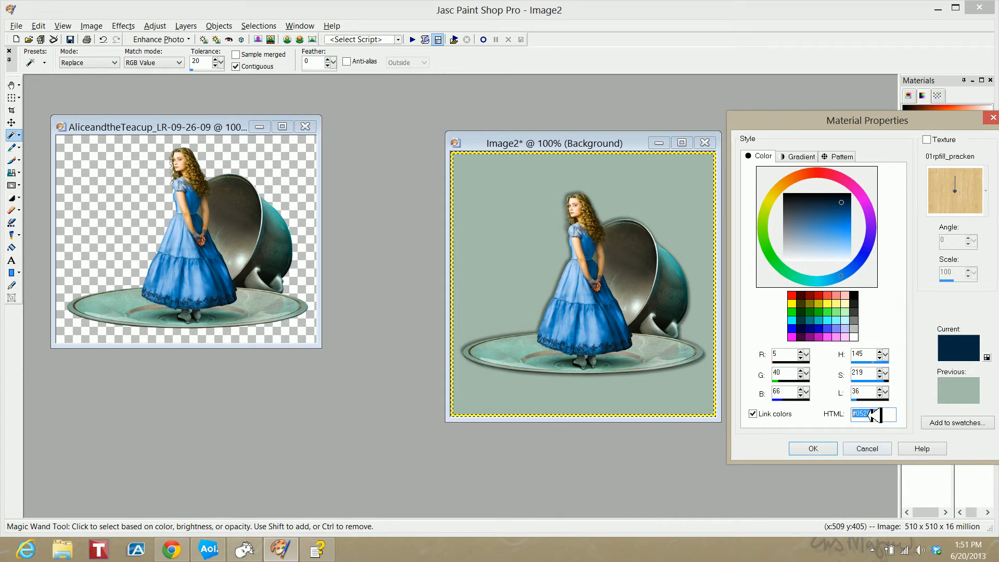
right_click(875, 418)
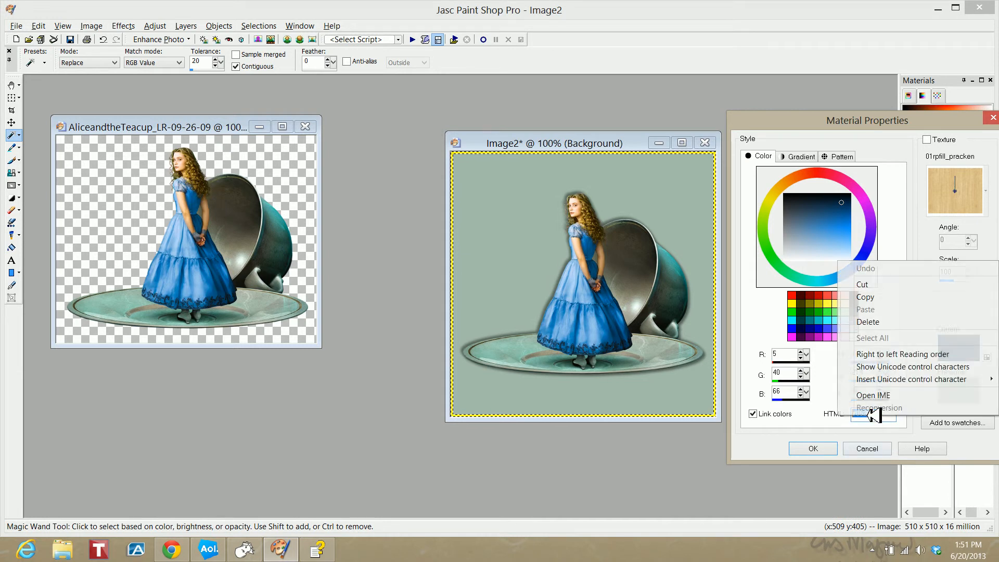
left_click(867, 296)
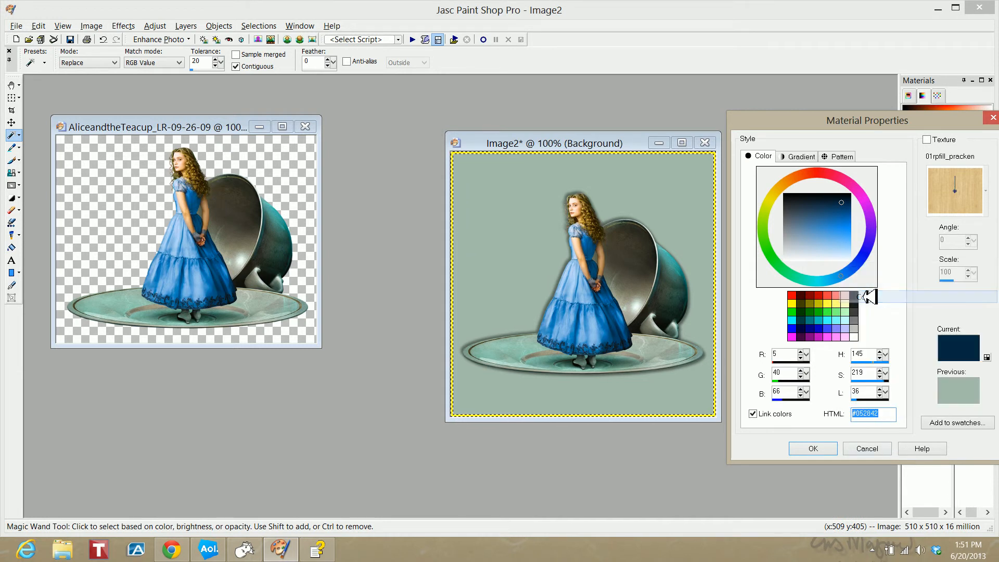
left_click(814, 447)
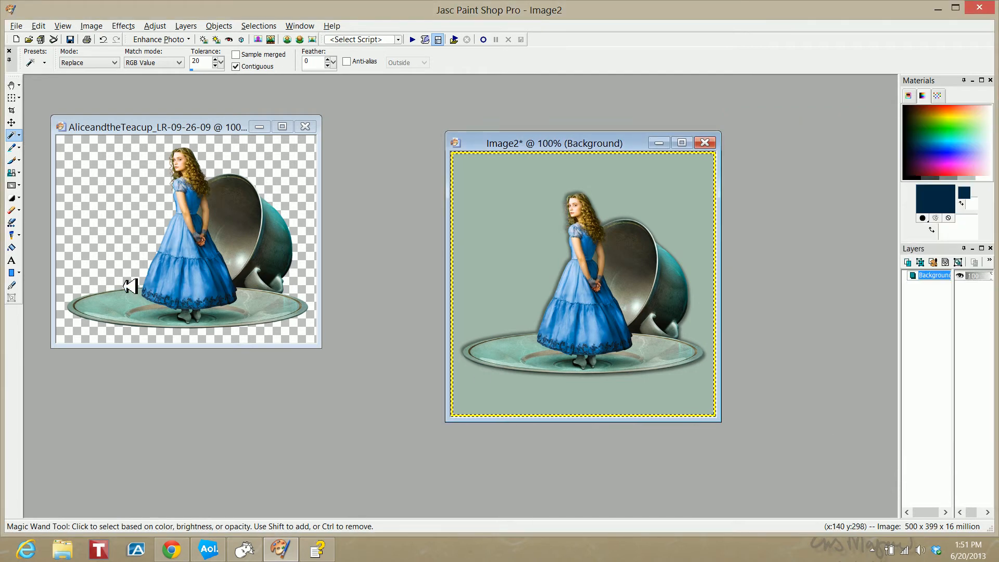
Flood fill the selected border with the dark blue foreground color and clear the selection
left_click(12, 247)
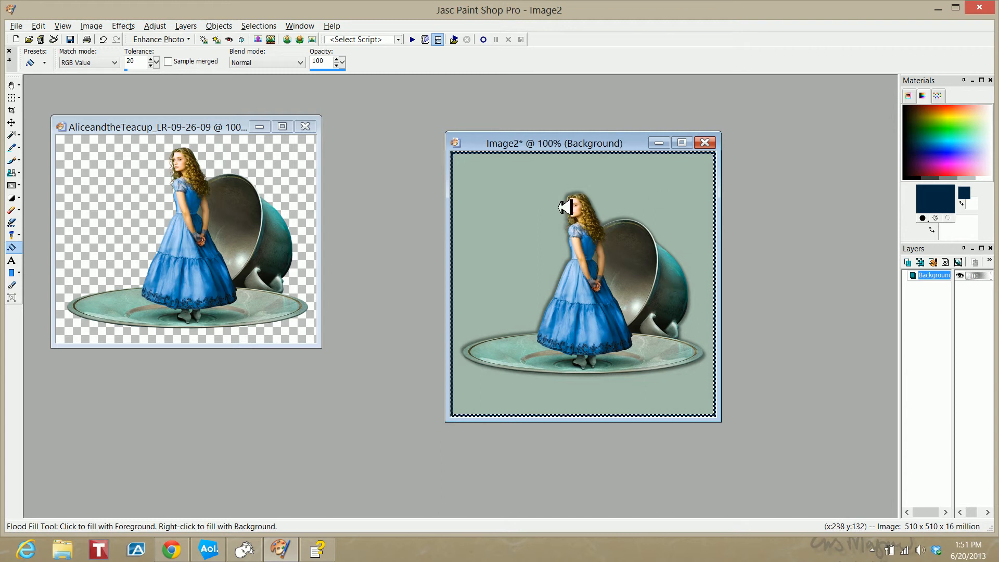
left_click(259, 26)
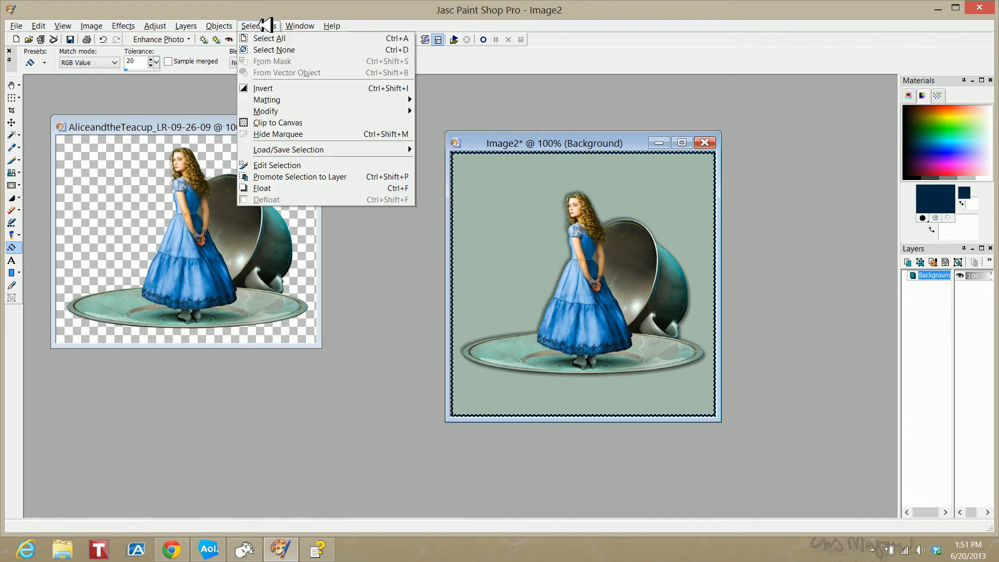
left_click(281, 49)
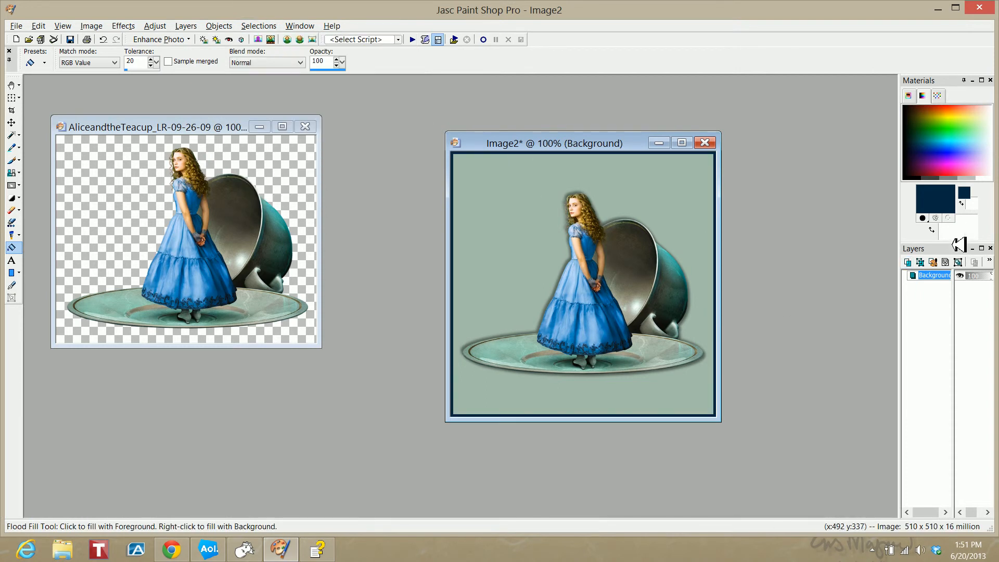
Add a symmetric 10-pixel yellow border outside the dark blue one and select it with the Magic Wand
left_click(99, 27)
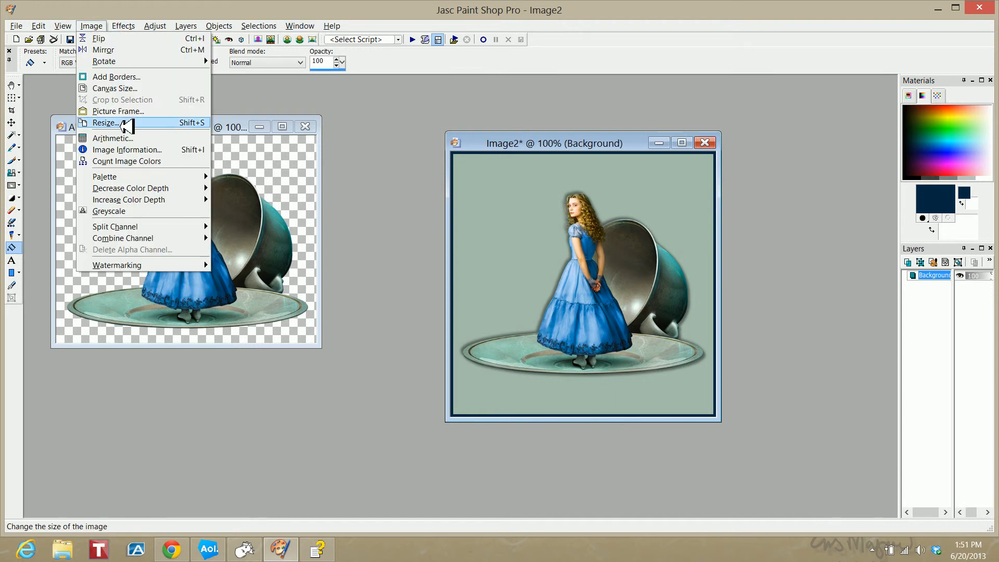
left_click(130, 76)
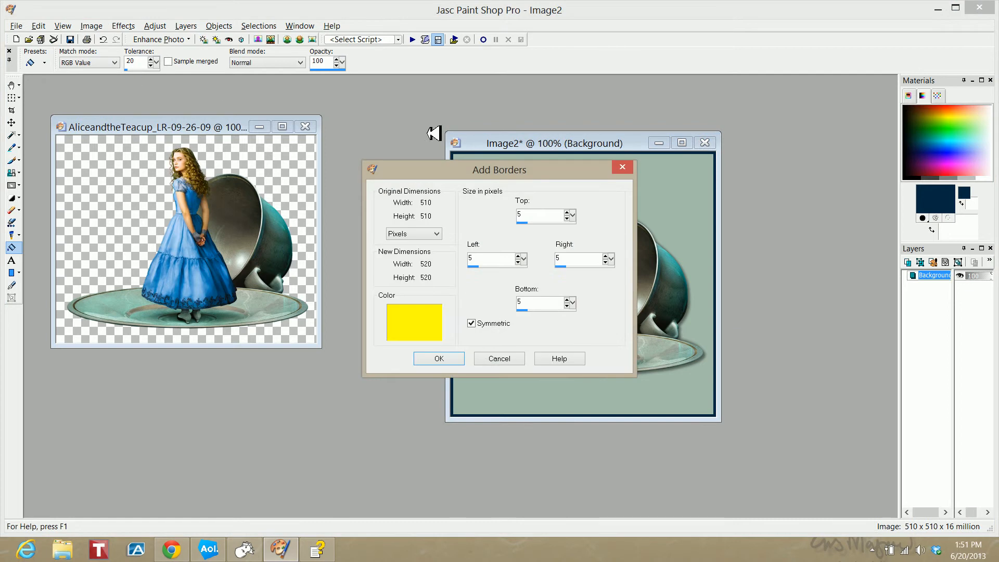
left_click(549, 216)
type("10")
left_click(439, 359)
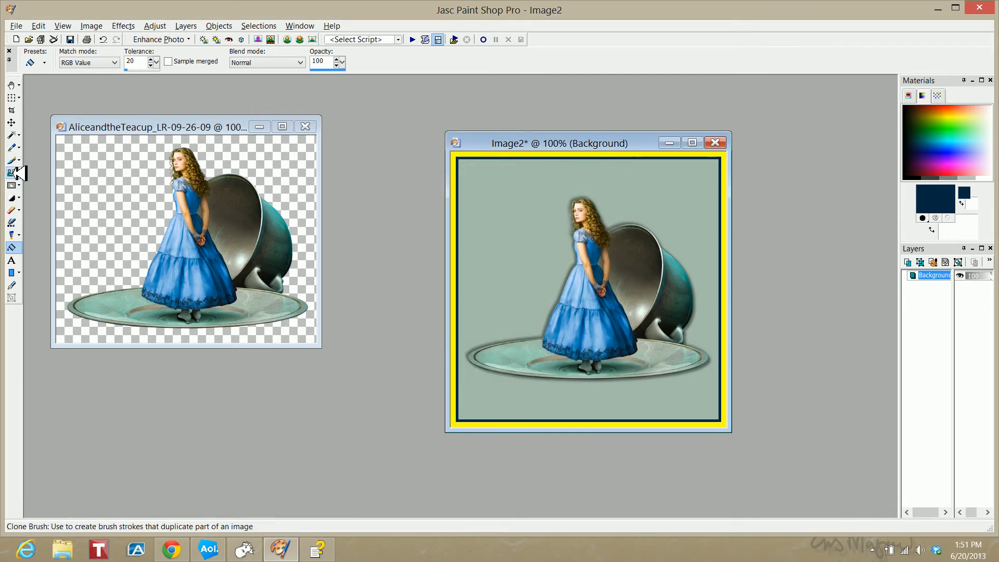
left_click(13, 136)
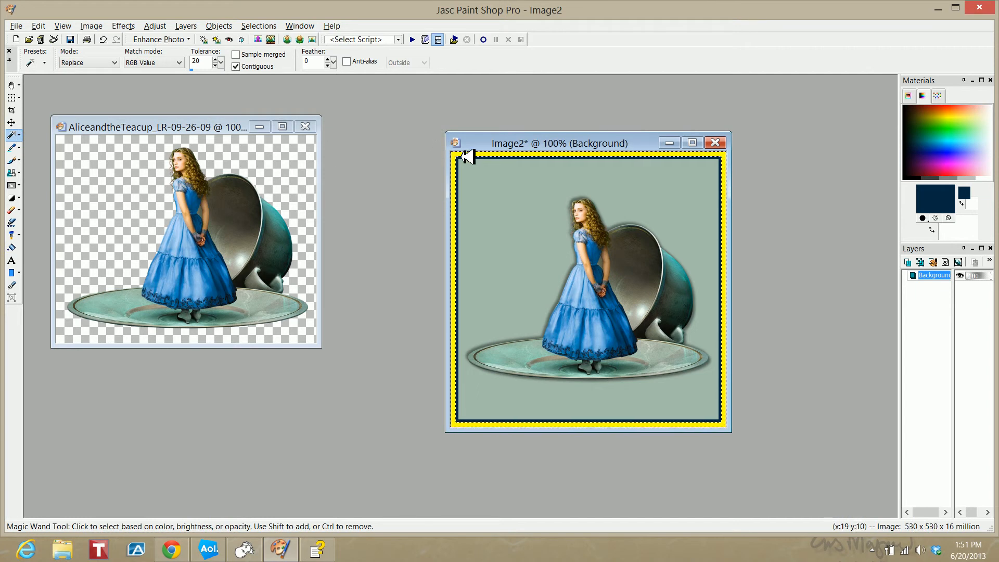
Try filling the selected border with dark teal #1e483f sampled from the teacup, and undo the fill
left_click(939, 196)
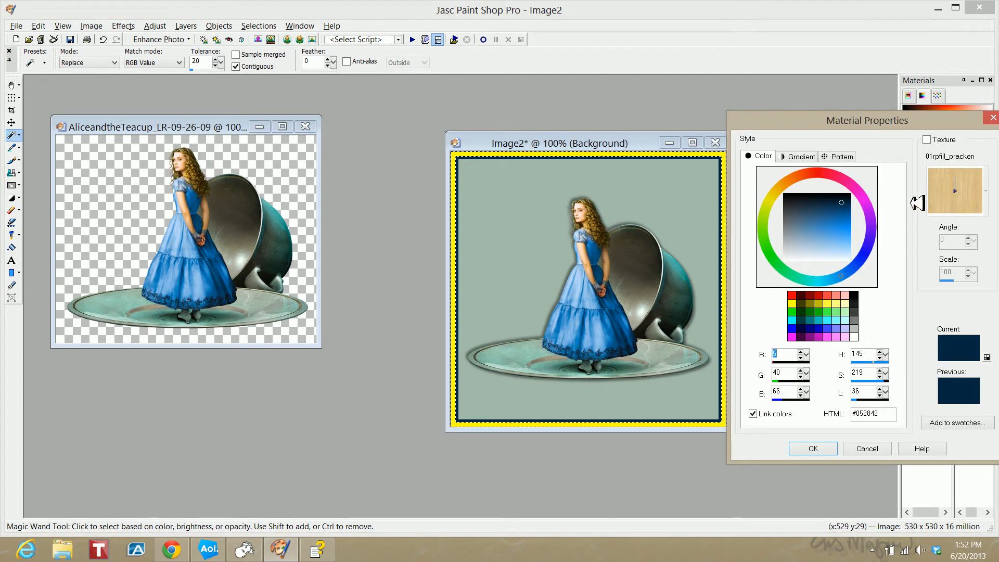
left_click(695, 298)
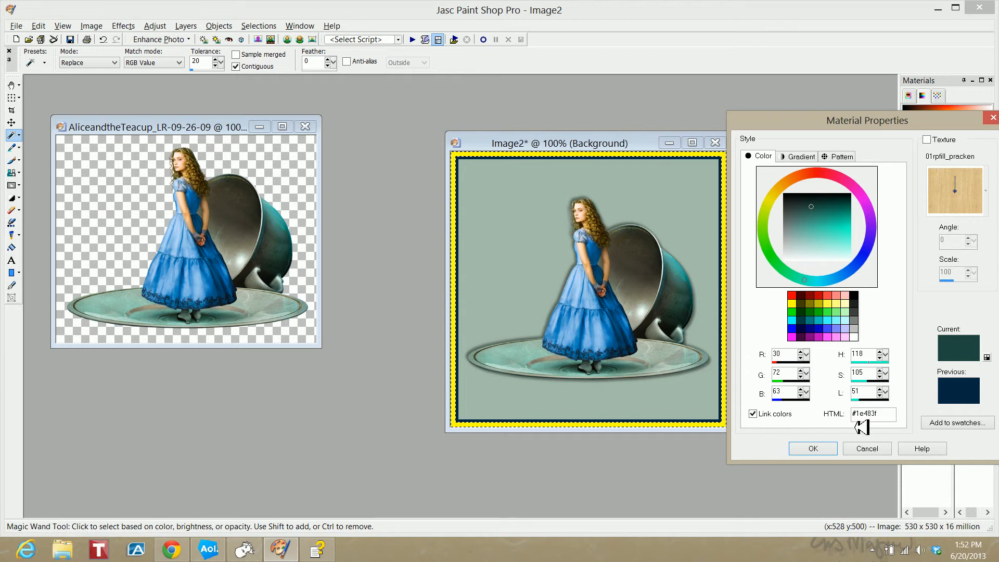
left_click(810, 449)
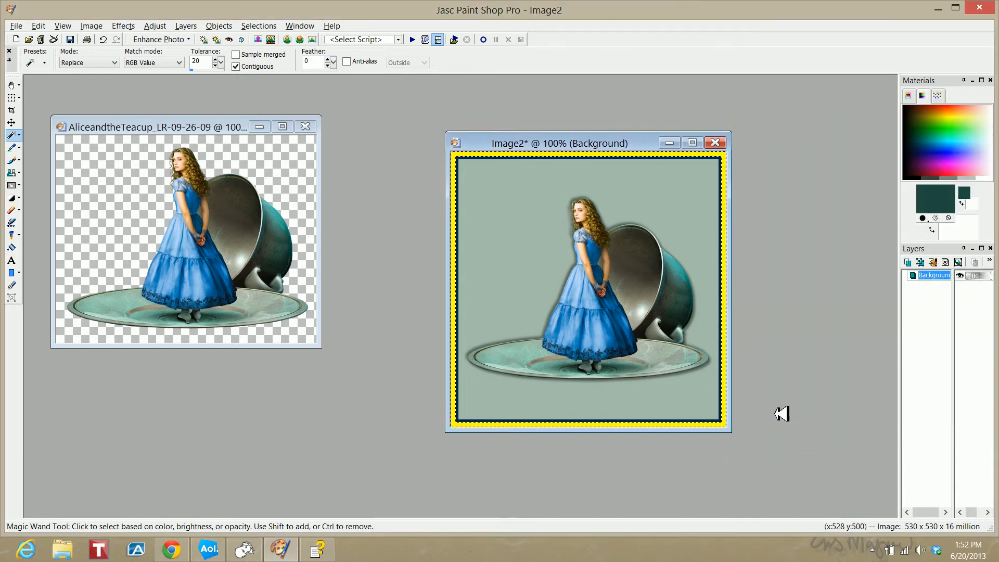
left_click(13, 248)
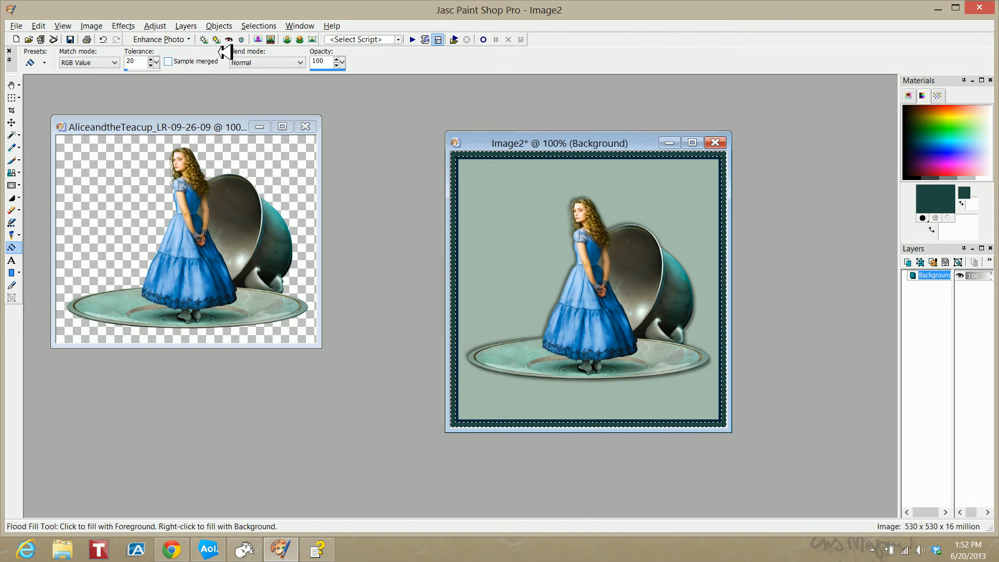
left_click(103, 39)
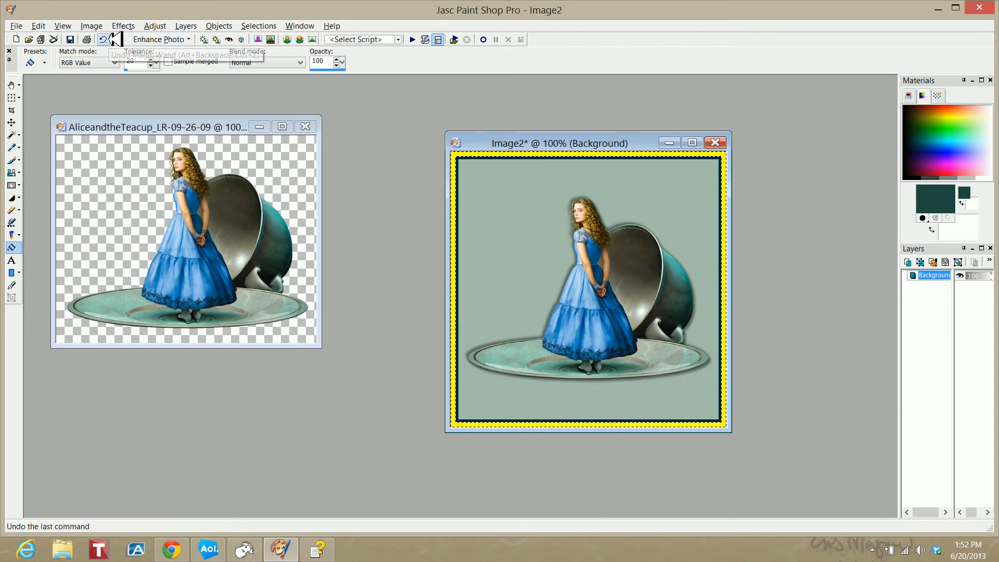
Set the foreground color to the image's background green #a3bbaa and flood fill the selected outer border with it
left_click(944, 199)
left_click(645, 190)
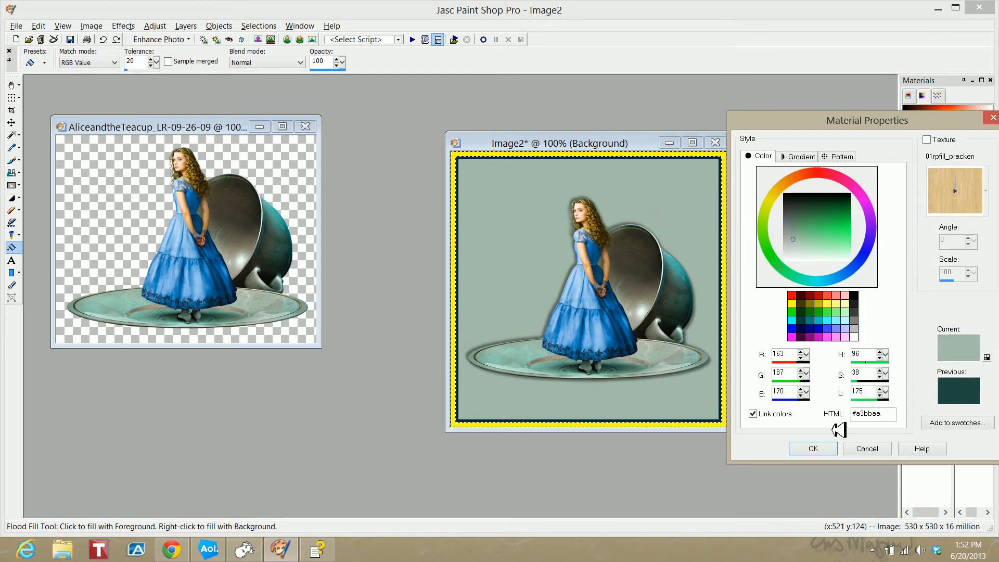
left_click(810, 445)
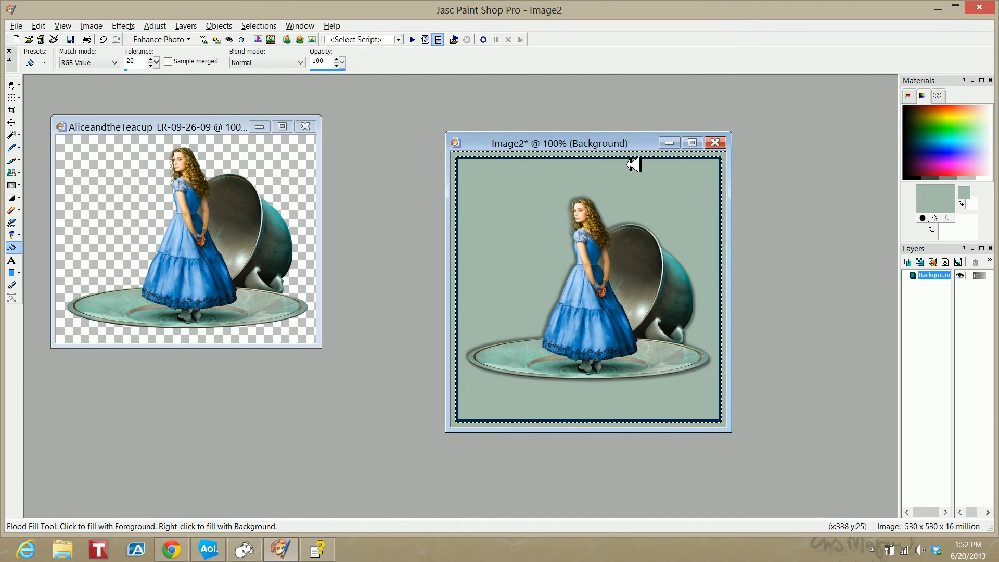
Try the Cutout effect on the selected outer border with vertical and horizontal offsets of 7, opacity 35 and blur 5
left_click(132, 25)
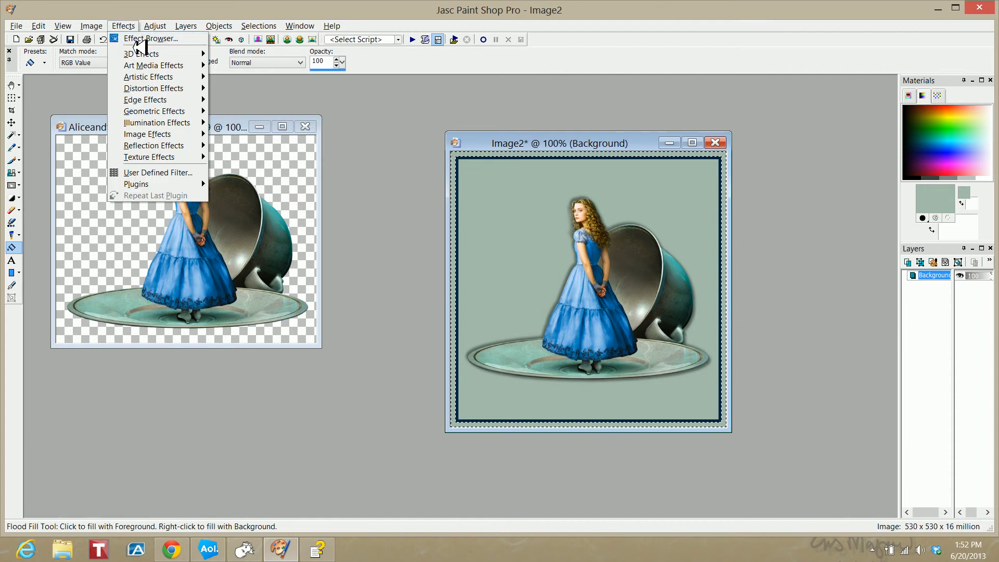
mouse_move(142, 52)
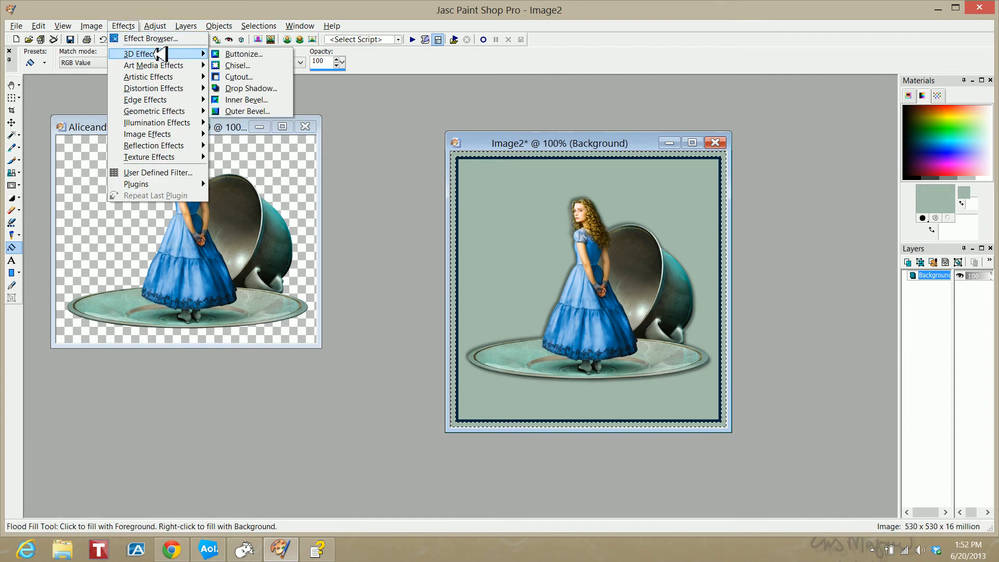
left_click(251, 76)
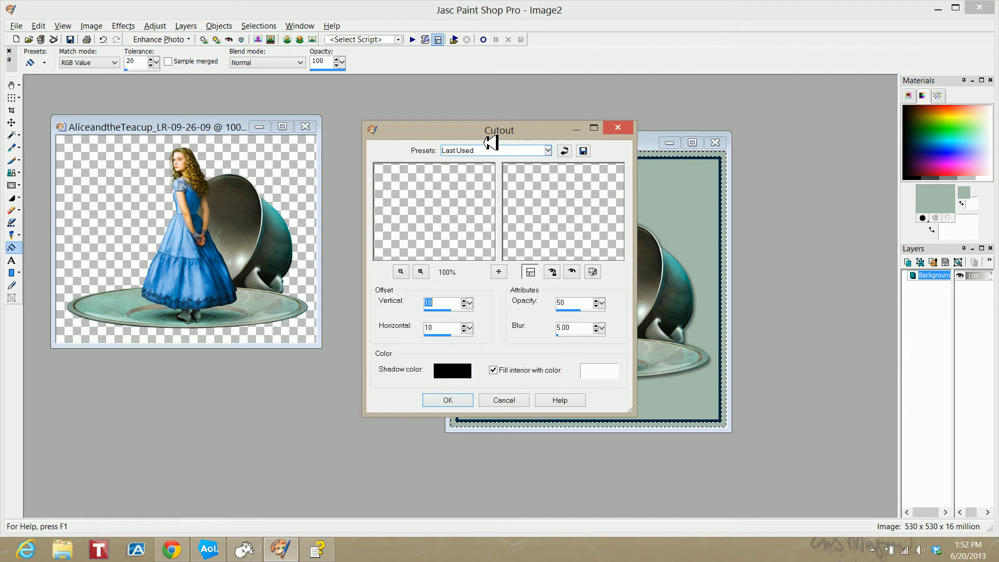
left_click_drag(501, 131, 821, 161)
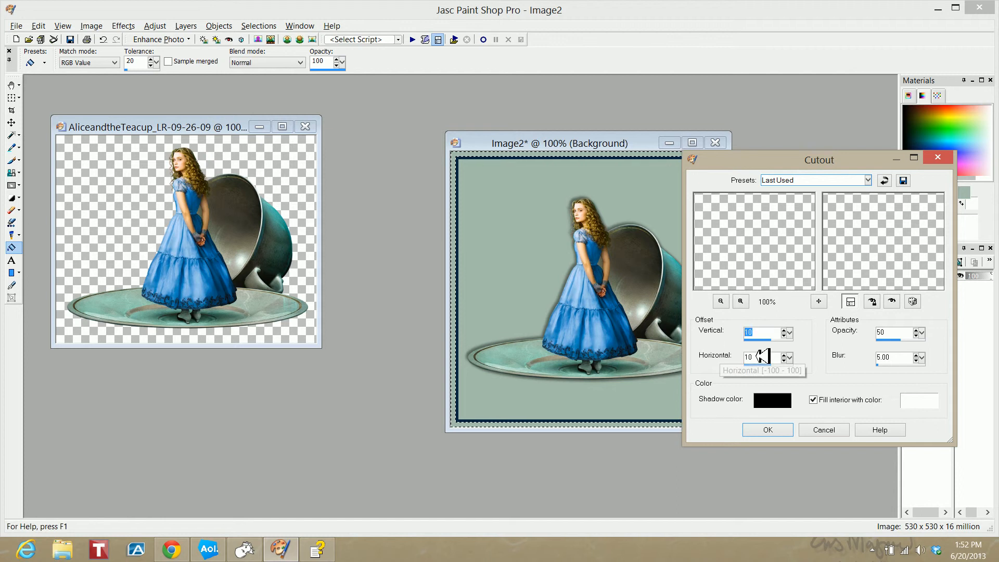
type("7")
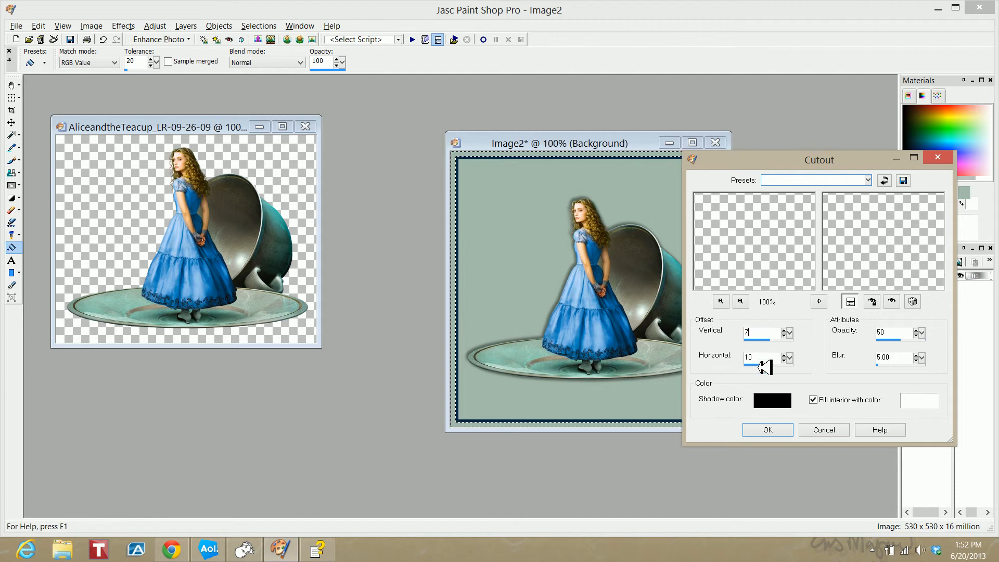
type("7")
key("Tab")
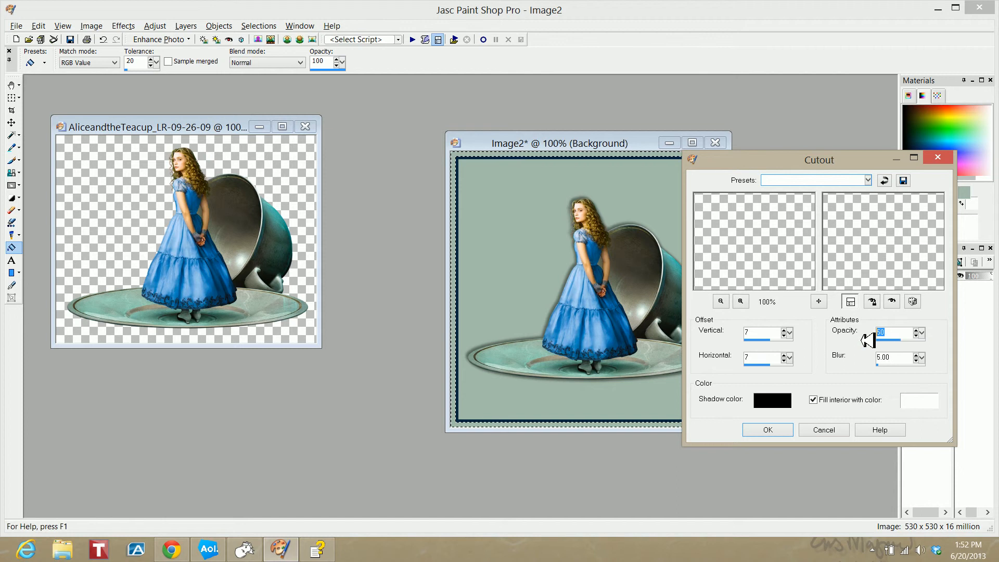
type("35")
double_click(901, 359)
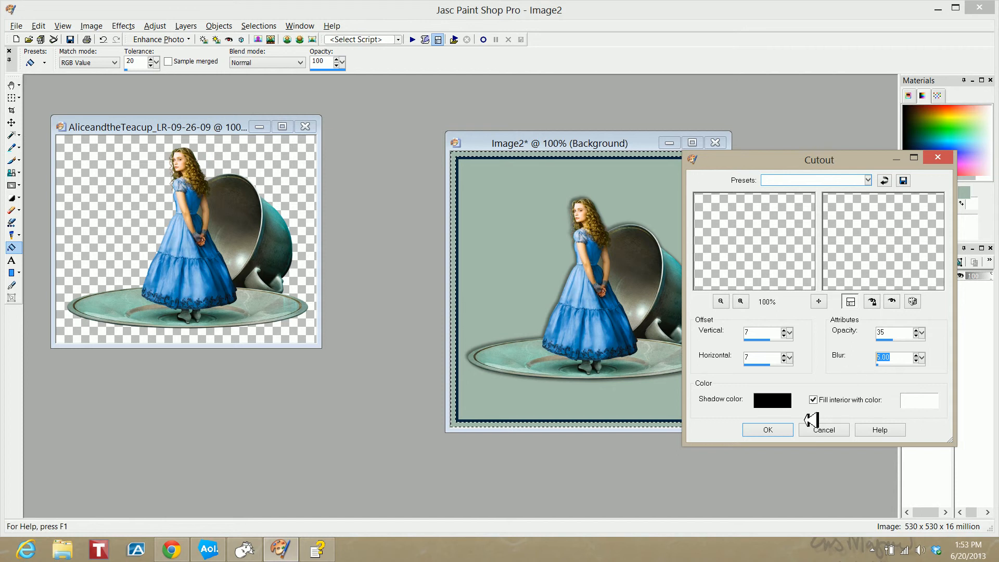
left_click(779, 429)
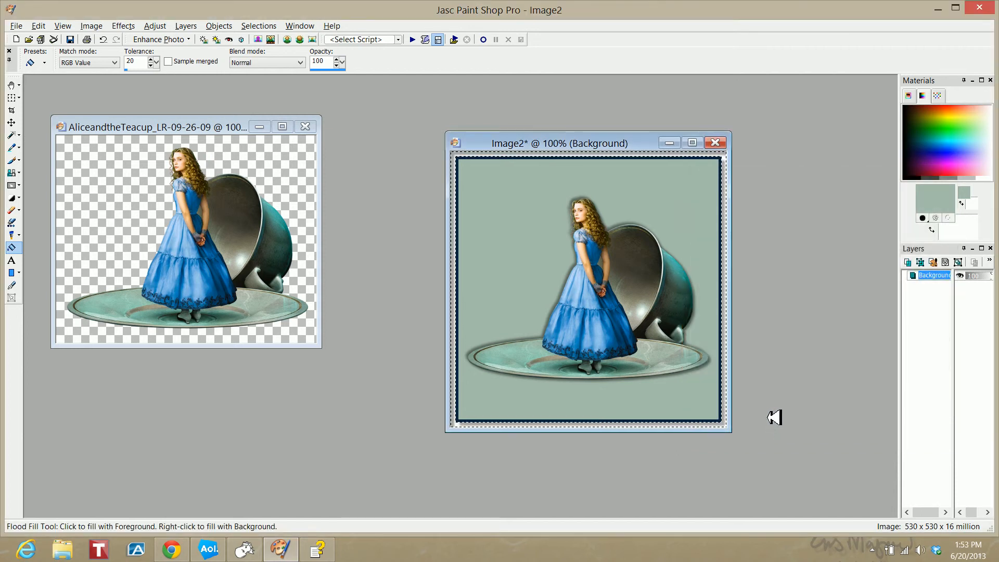
Clear the selection around the outer border and undo the deselection
left_click(125, 26)
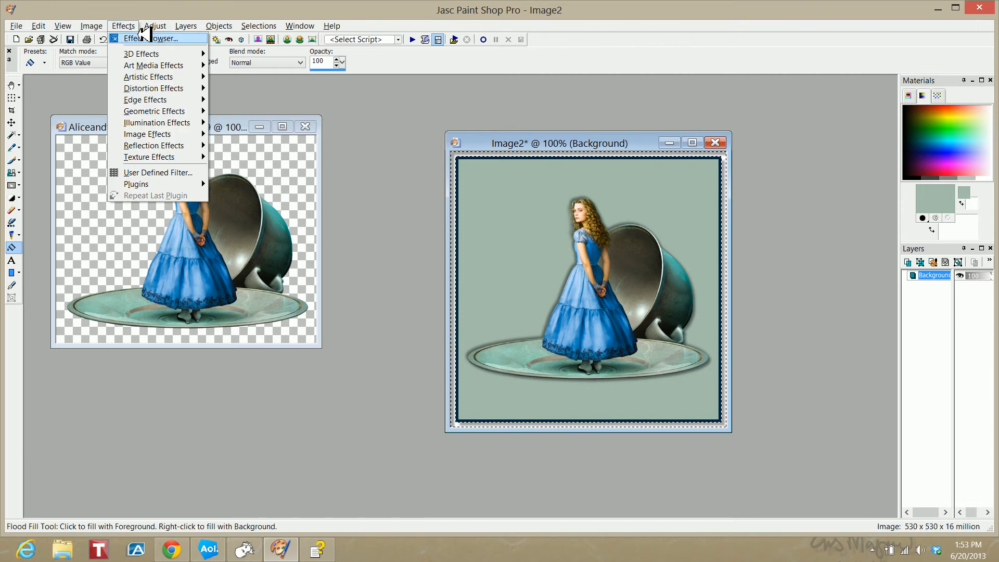
mouse_move(254, 26)
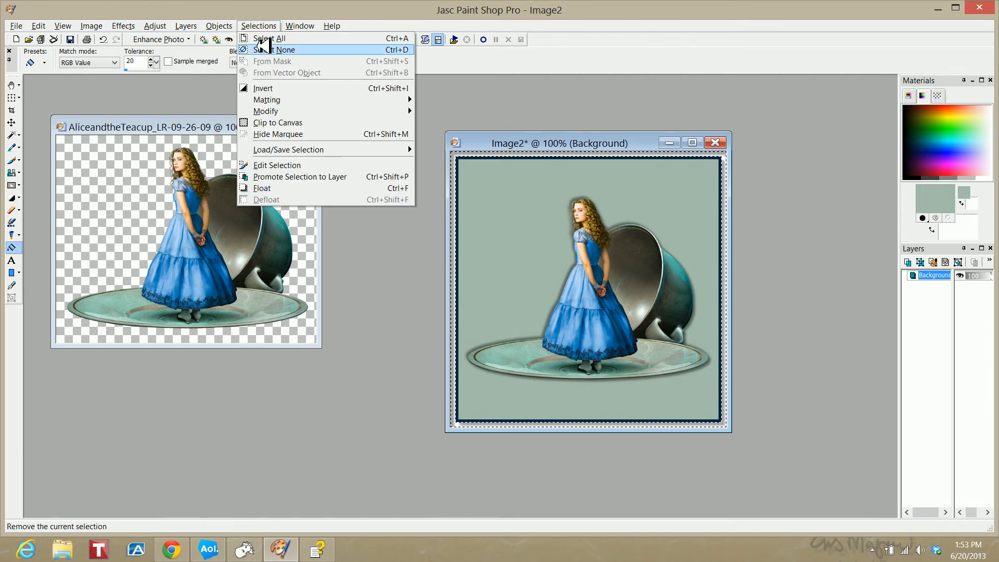
left_click(264, 49)
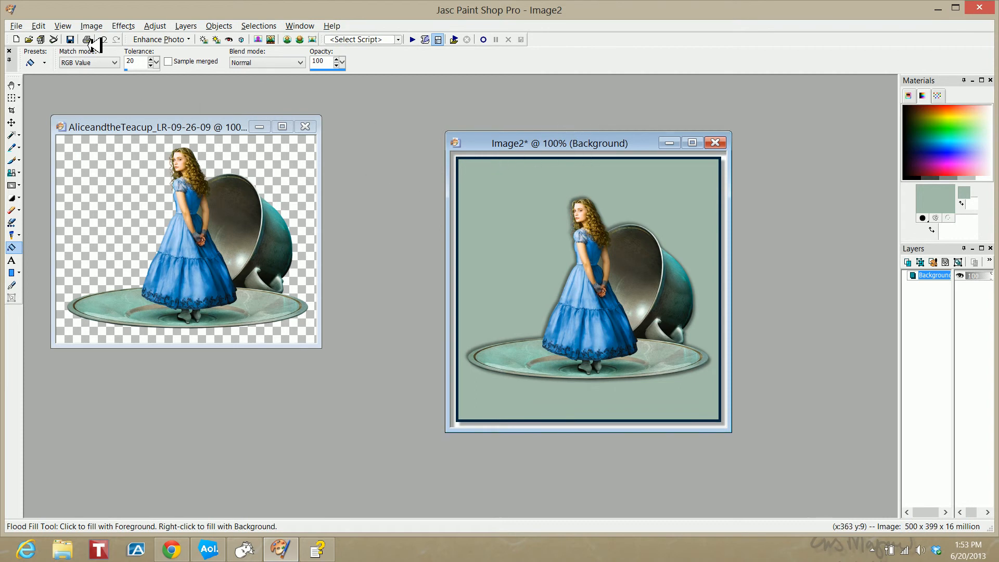
left_click(106, 40)
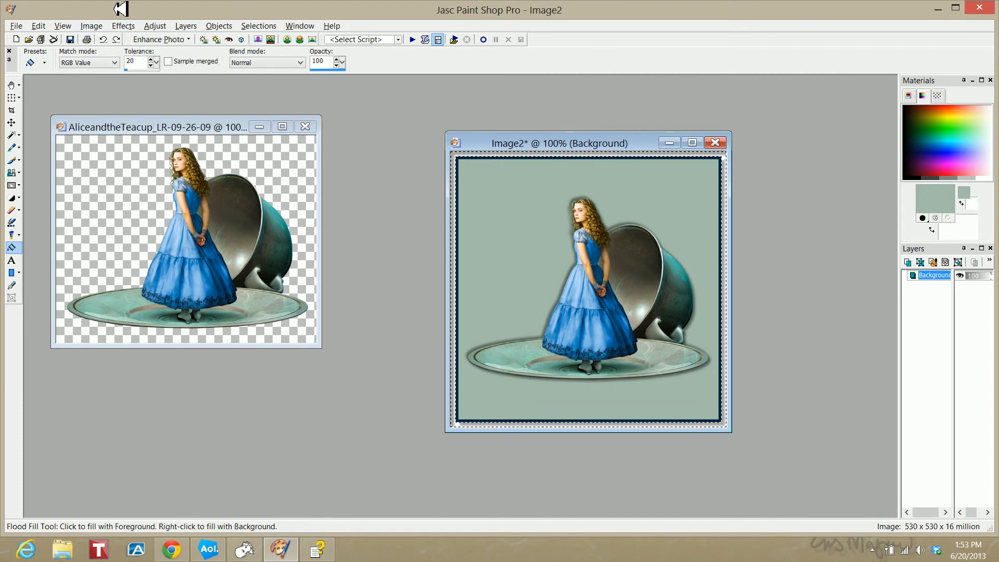
Try a second Cutout on the border with both offsets at -7 and opacity 35, and undo back to the yellow border
left_click(123, 25)
mouse_move(143, 54)
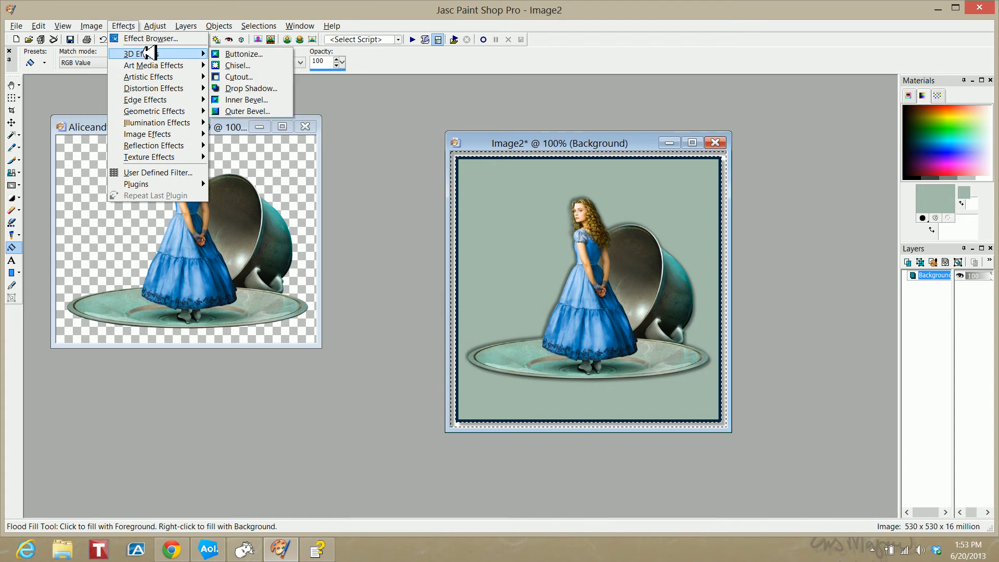
left_click(265, 76)
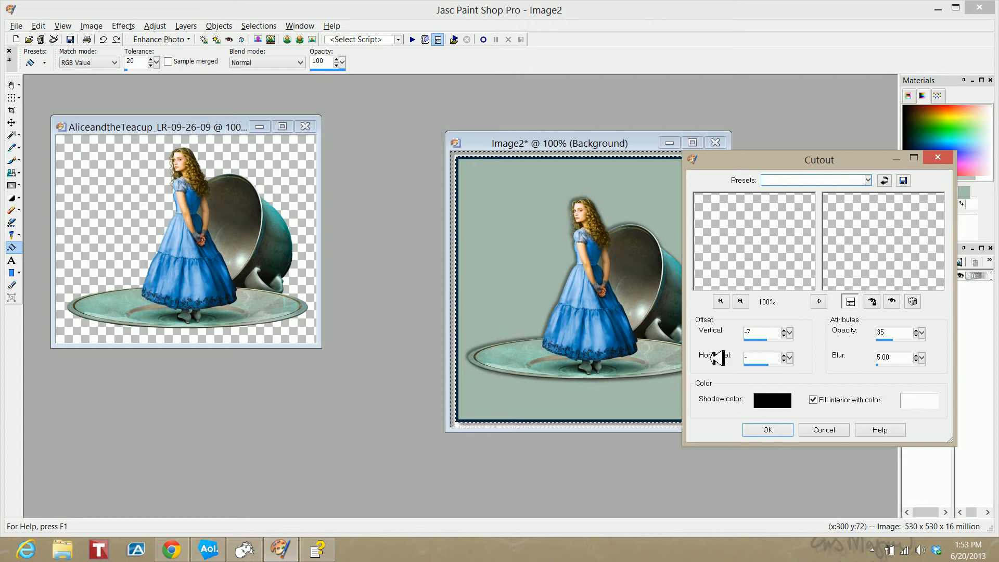
left_click(767, 428)
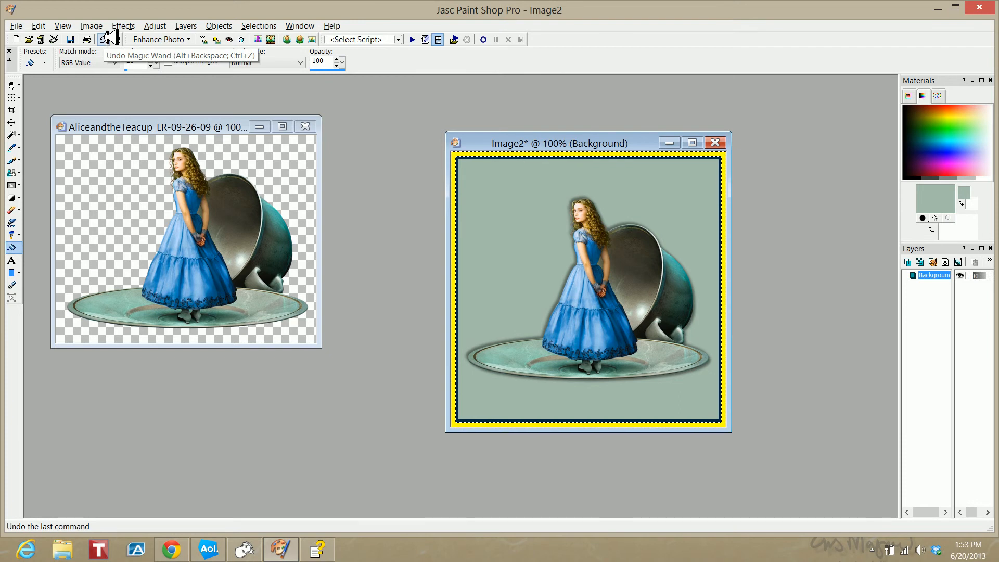
Refill the selected yellow outer border with the green foreground color
left_click(121, 26)
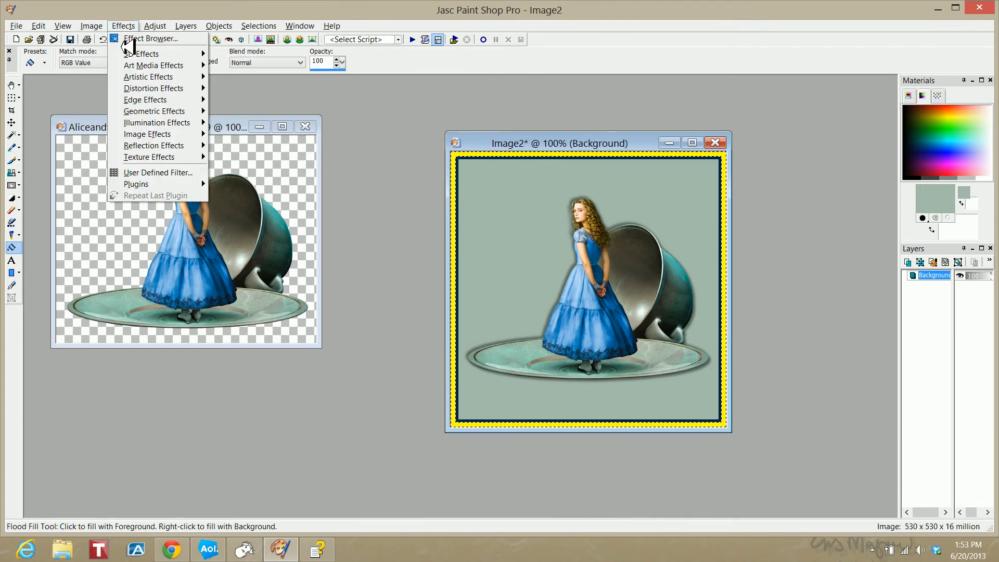
mouse_move(108, 26)
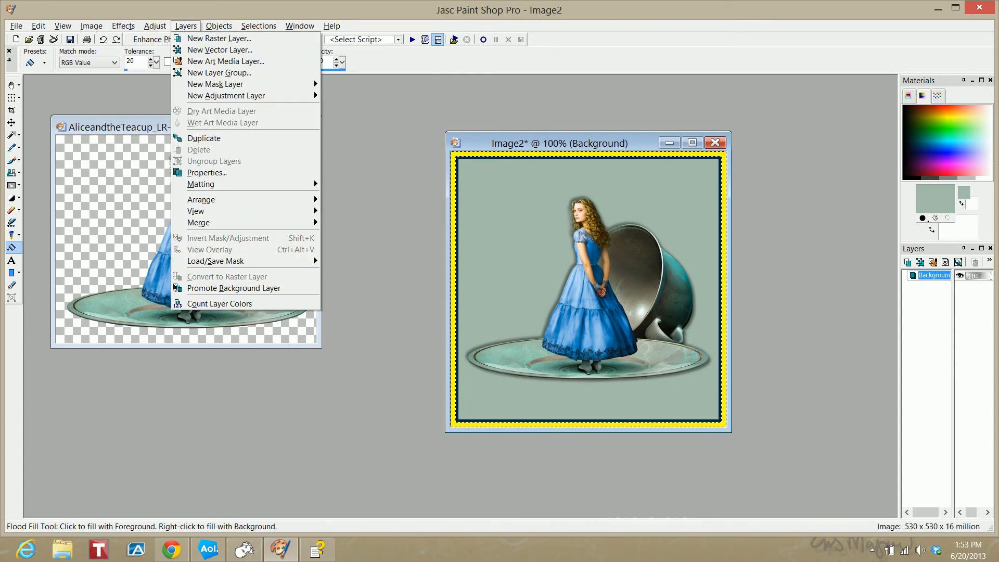
left_click(17, 245)
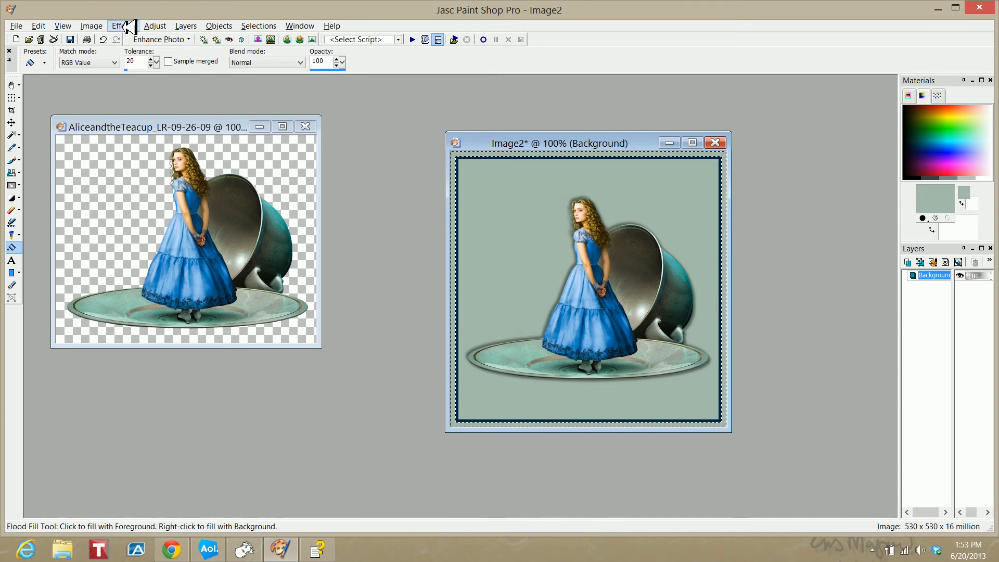
Try the Cutout effect on the green border with vertical and horizontal offsets of 4, opacity 35 and blur 5
left_click(156, 24)
mouse_move(128, 24)
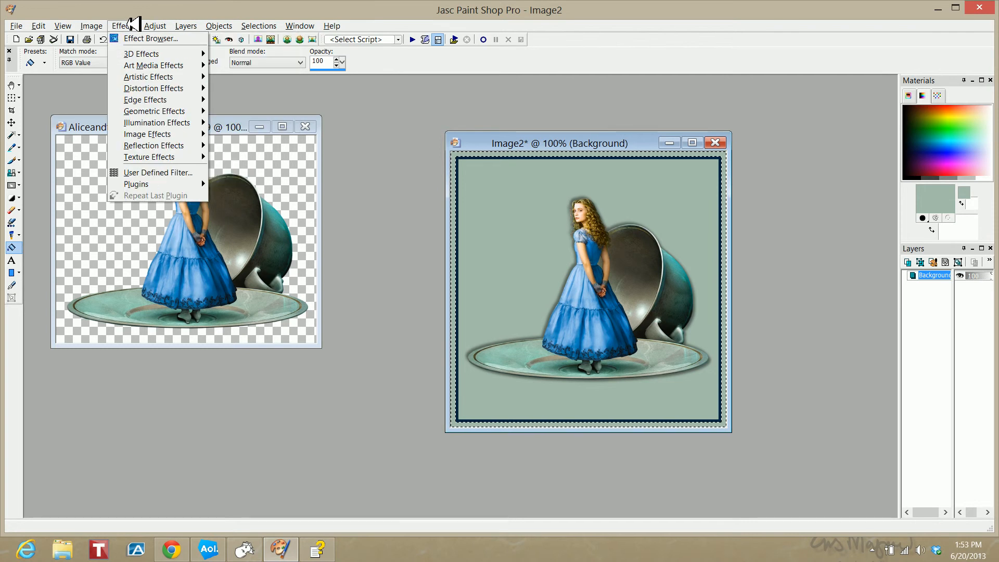
mouse_move(148, 54)
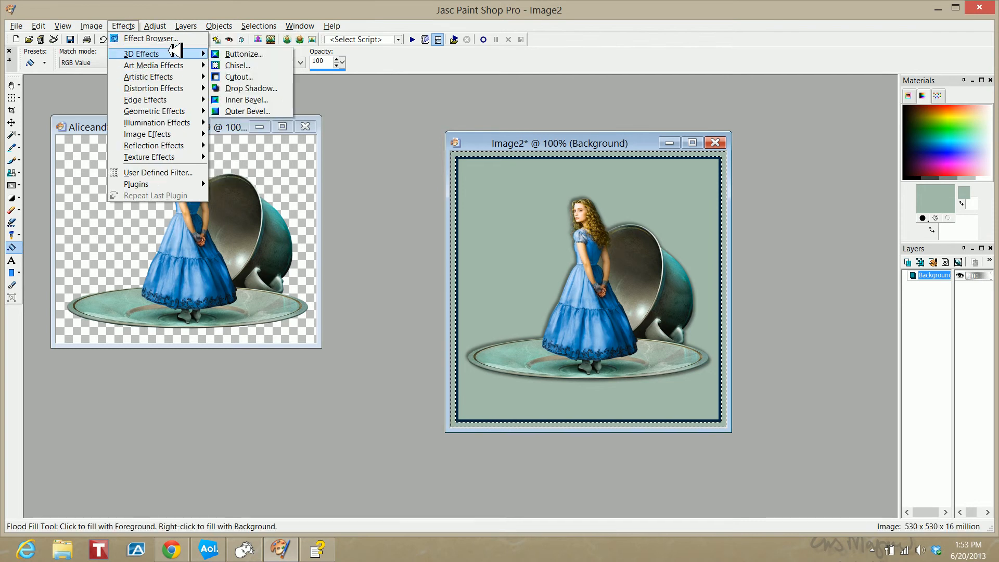
left_click(239, 77)
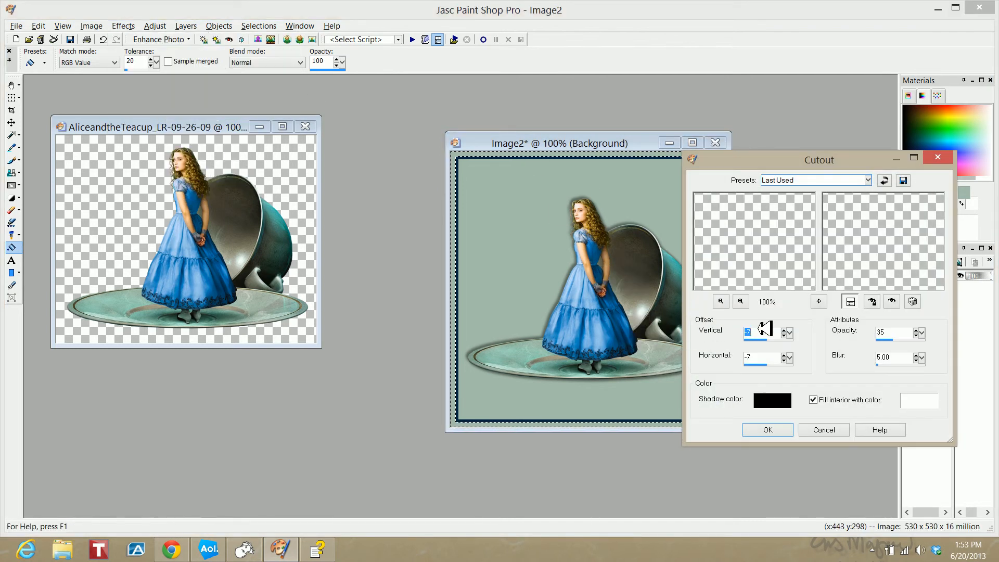
type("4")
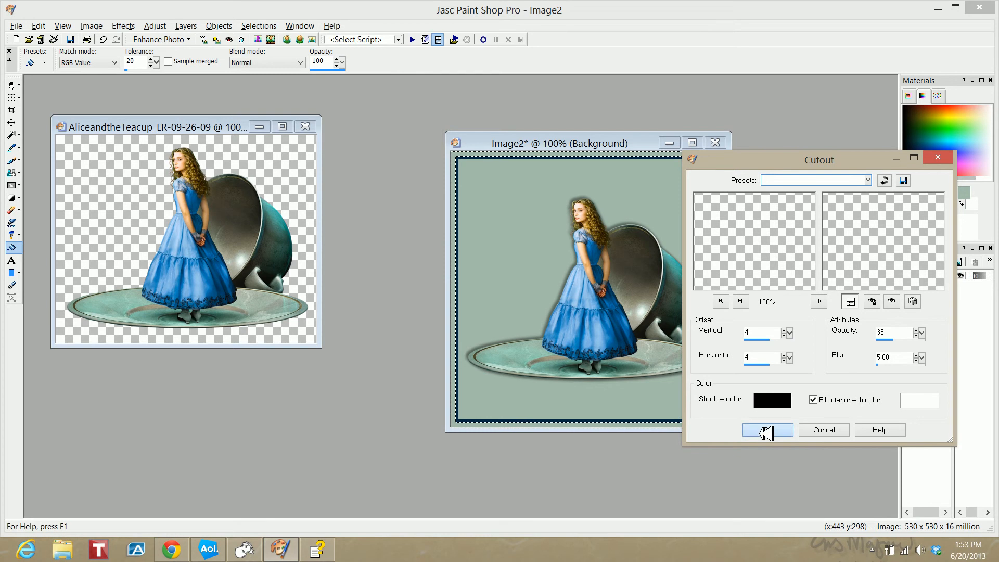
left_click(767, 430)
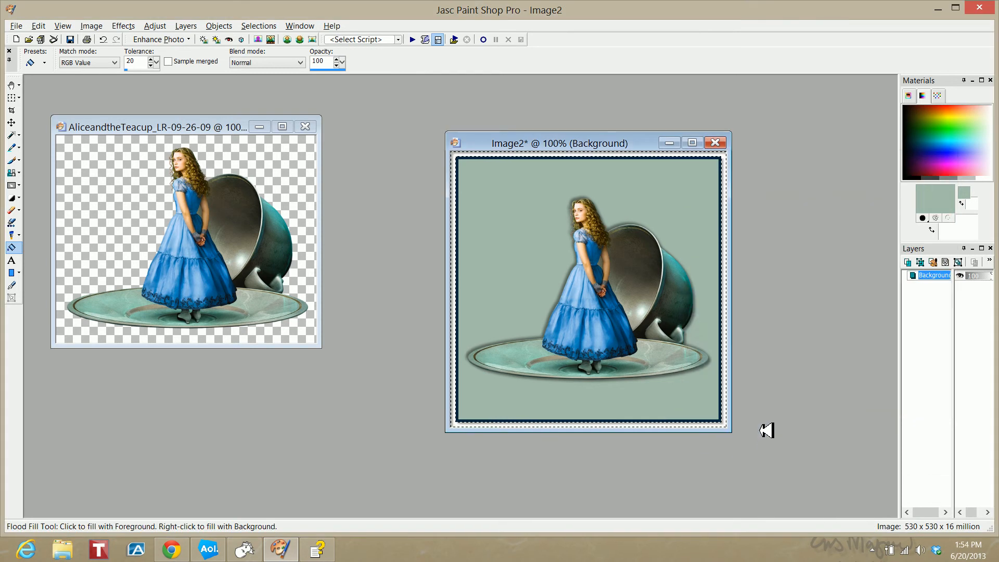
Try another Cutout on the border with both offsets at -4, and undo back to the yellow border
left_click(130, 27)
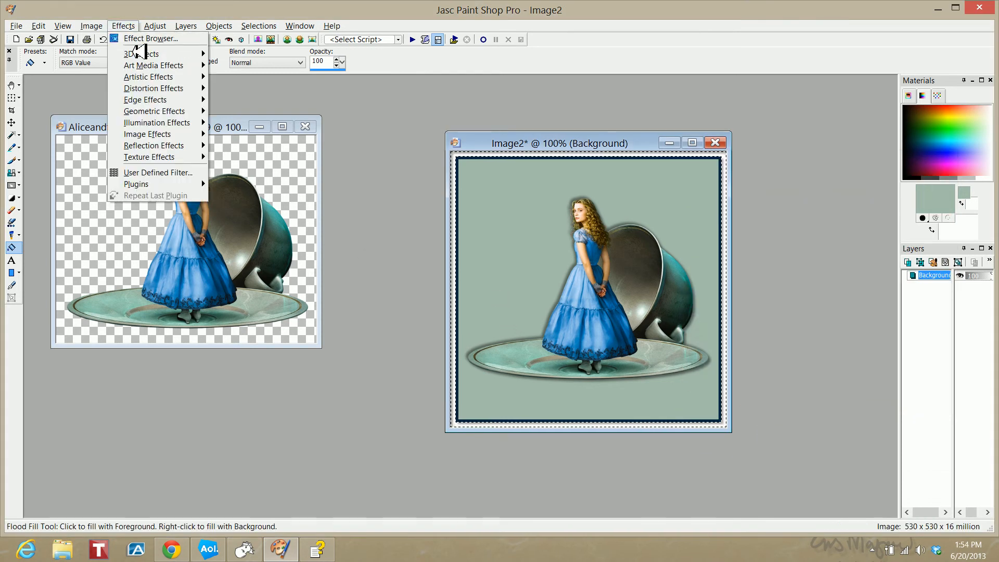
mouse_move(141, 53)
left_click(250, 78)
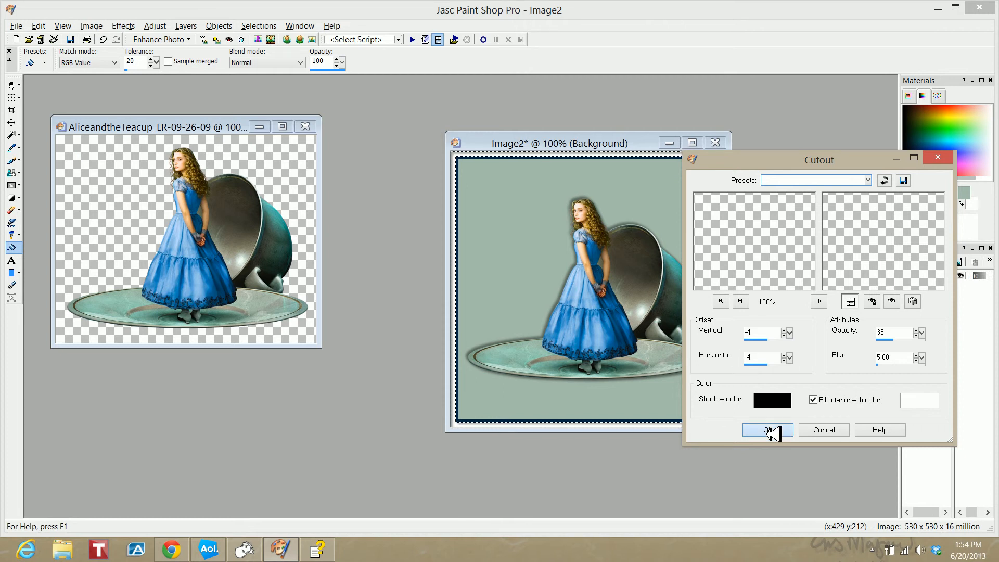
left_click(768, 430)
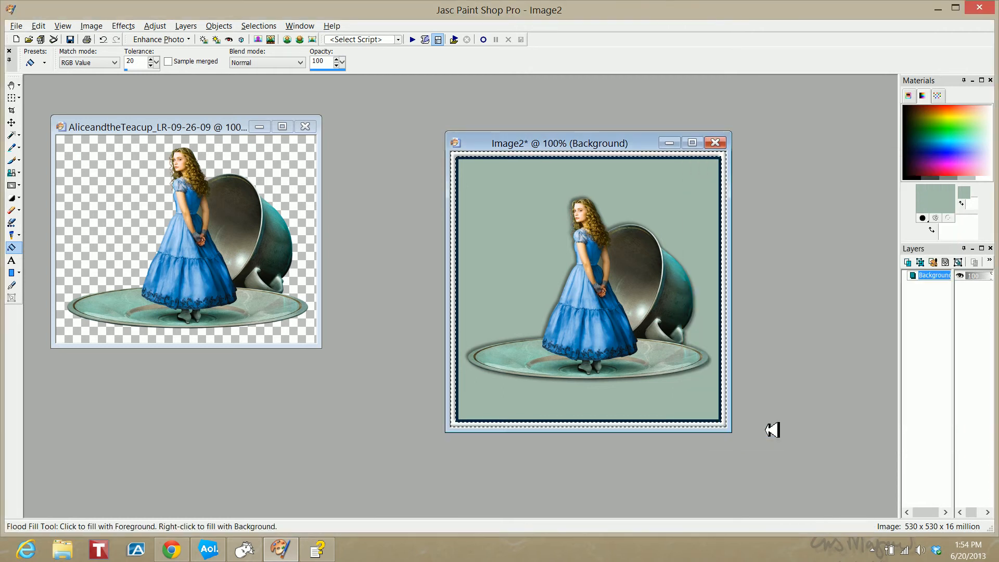
left_click(107, 40)
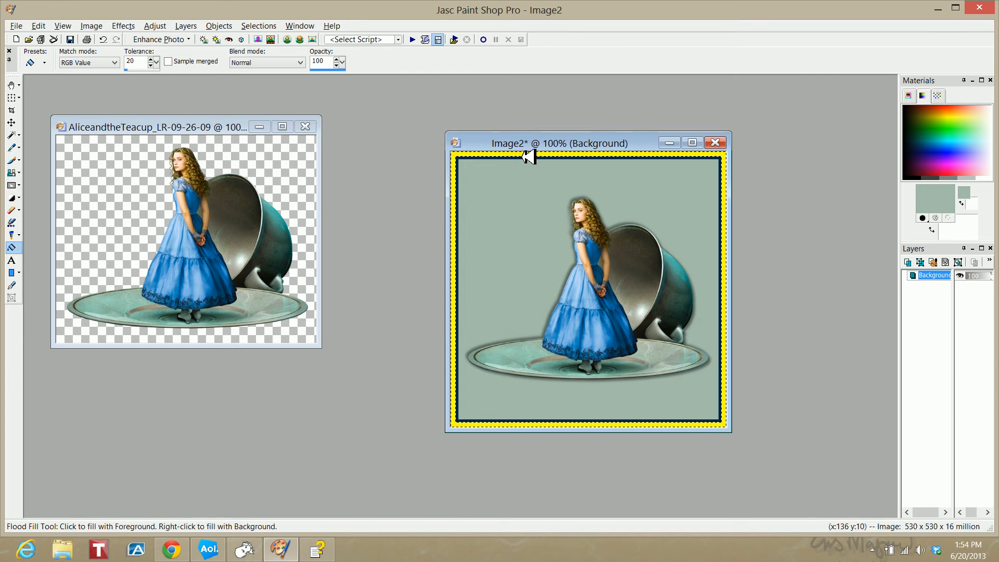
Flood fill the selected yellow outer border with the background green foreground color, keeping the border selected
left_click(951, 208)
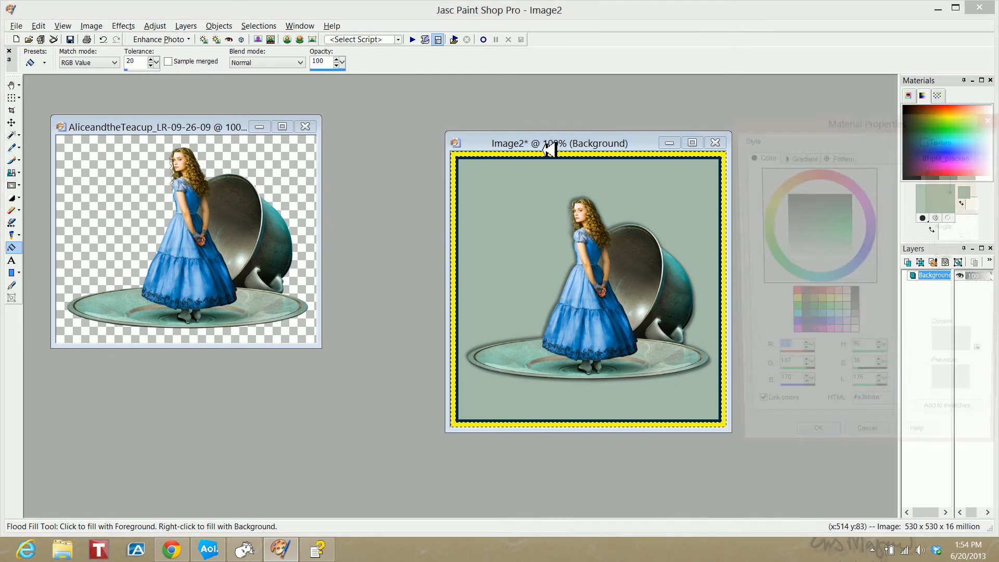
left_click(813, 447)
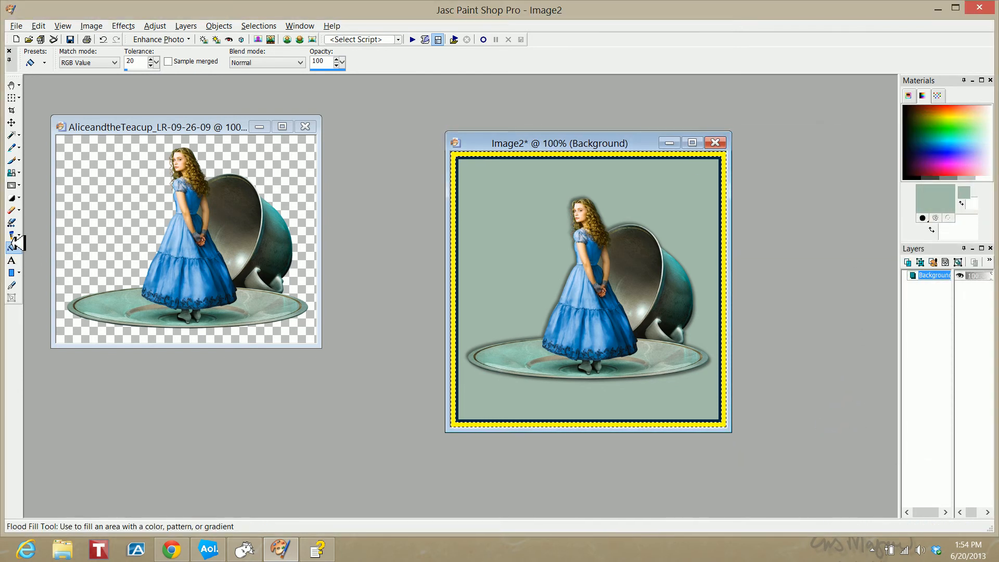
key("ctrl+d")
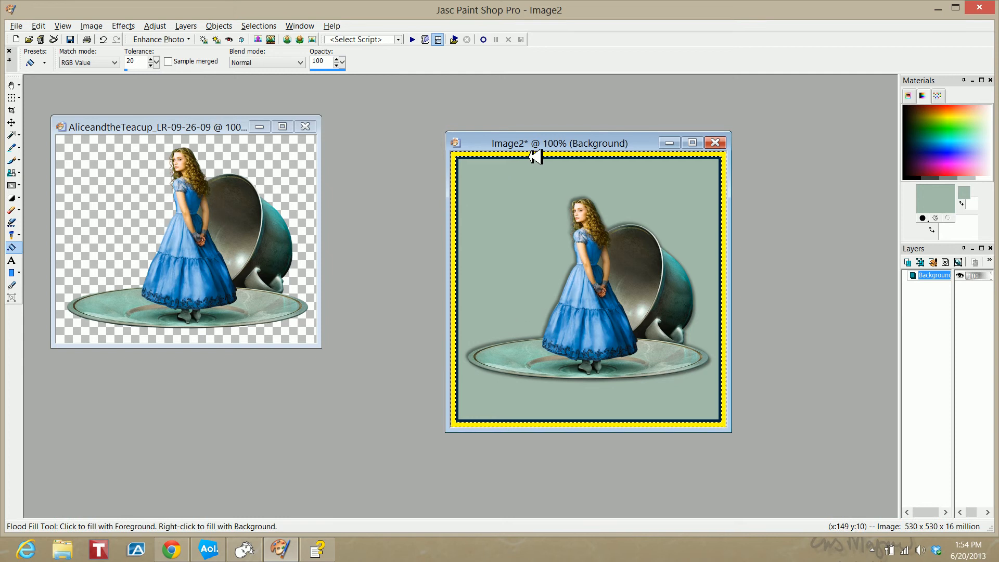
key("ctrl+z")
left_click(547, 154)
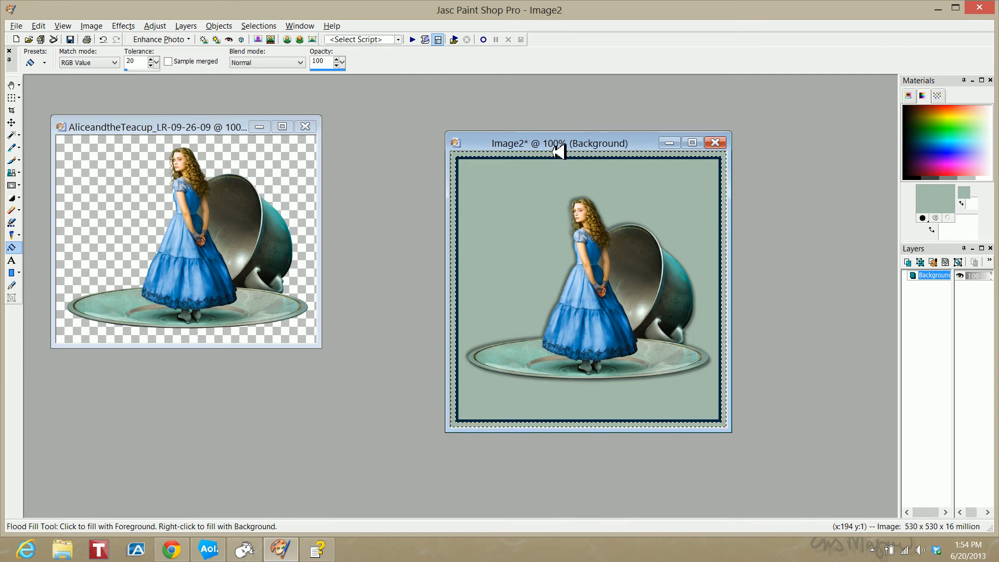
Apply a Cutout to the selected outer border with both offsets 4, opacity 35 and blur 5, and clear the selection
left_click(124, 26)
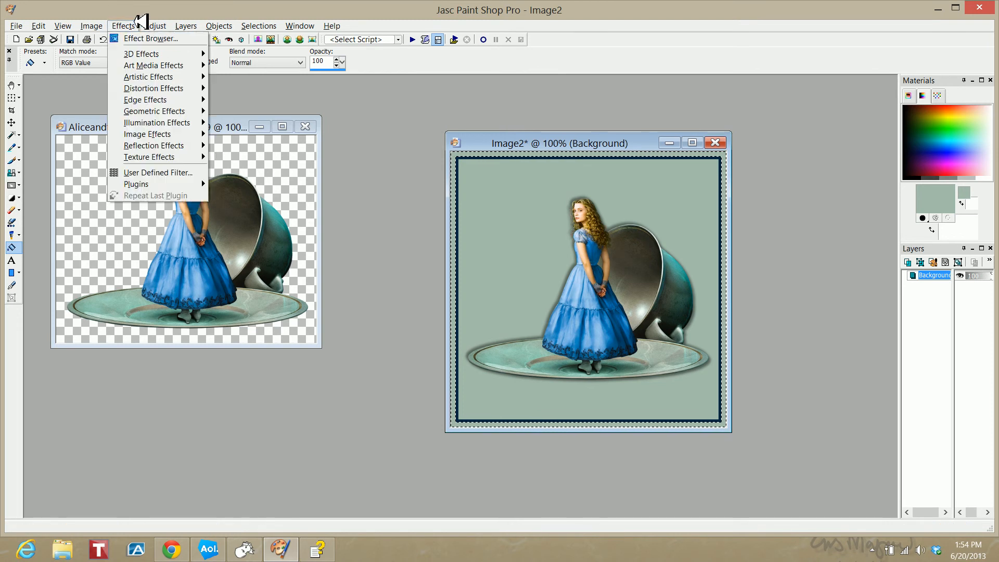
mouse_move(146, 56)
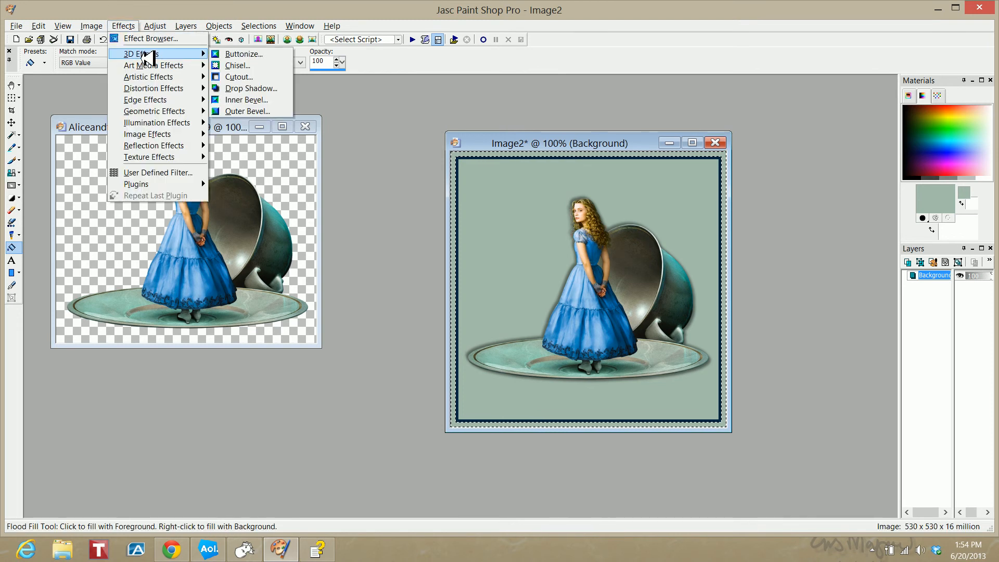
left_click(245, 77)
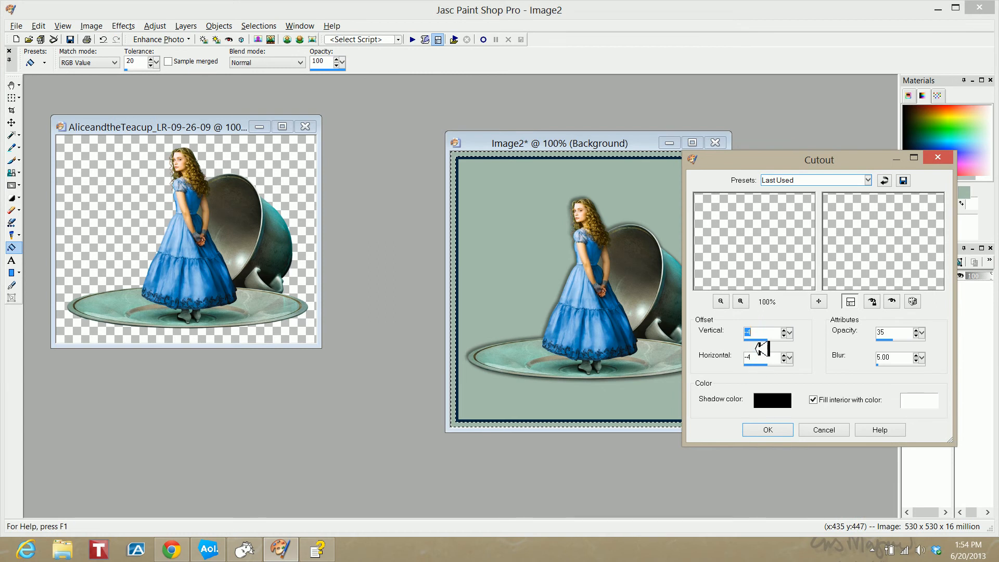
type("4")
left_click_drag(766, 359, 732, 361)
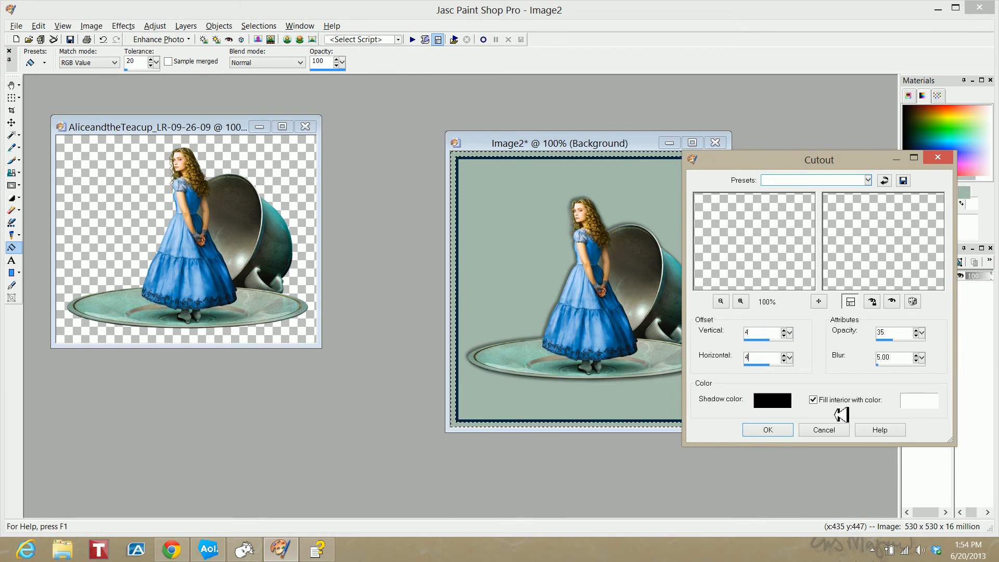
left_click(770, 430)
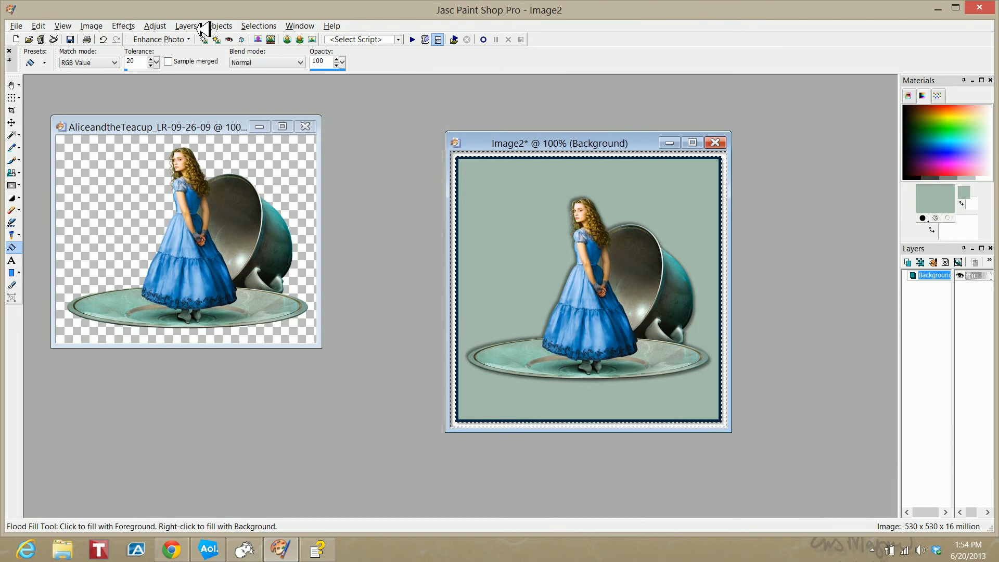
left_click(258, 26)
left_click(263, 46)
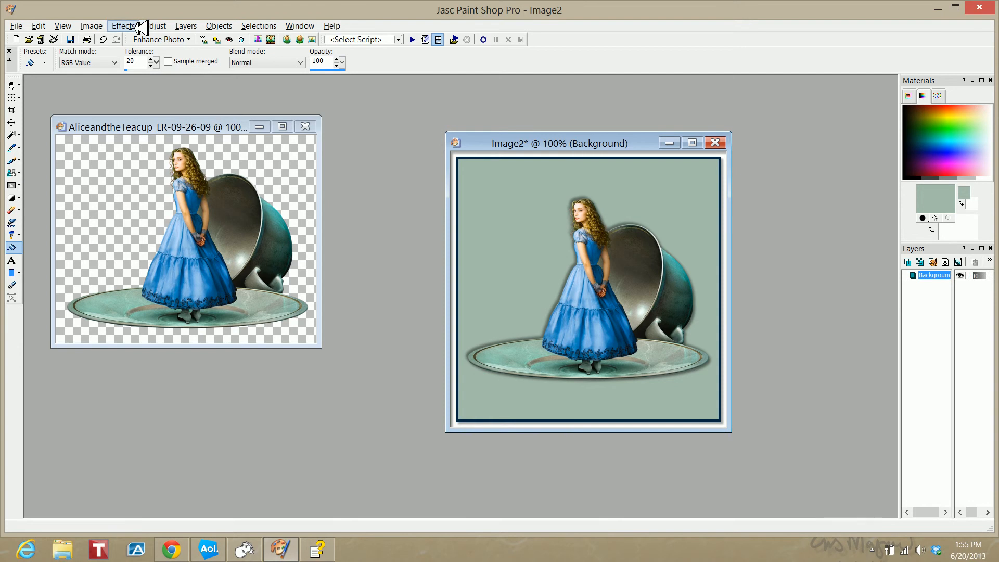
Add a symmetric 3-pixel yellow border around the framed Alice image
left_click(91, 26)
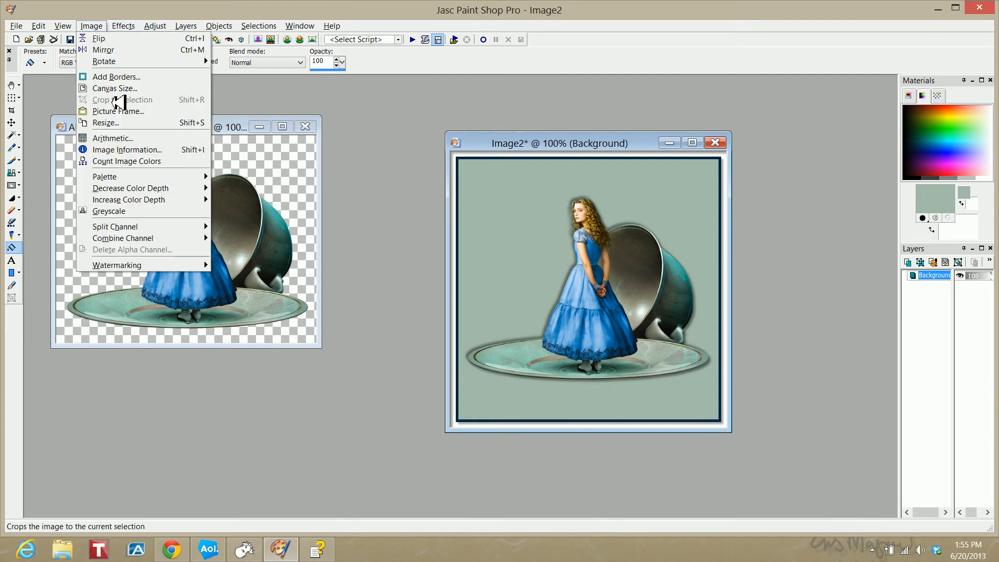
left_click(116, 76)
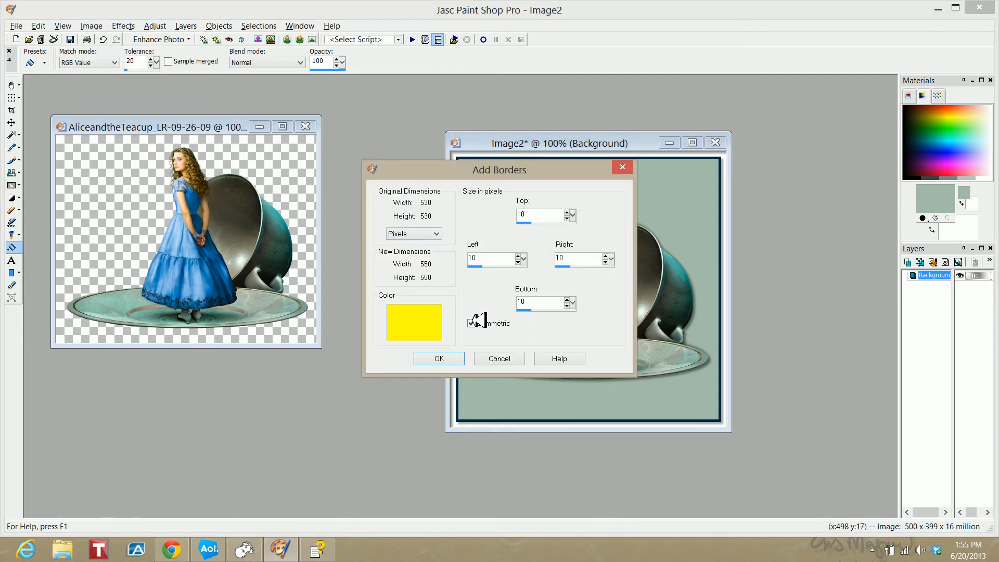
double_click(472, 258)
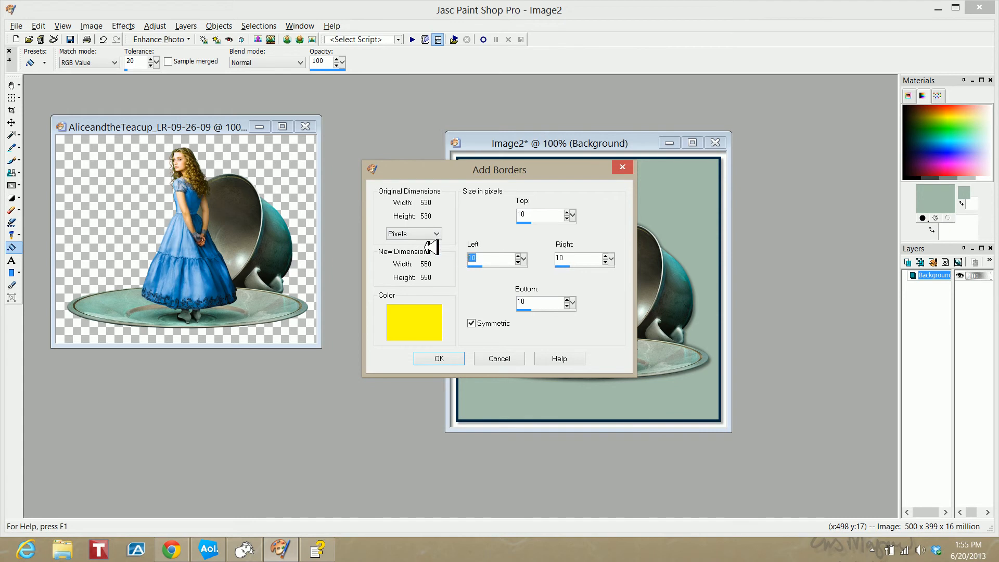
type("3")
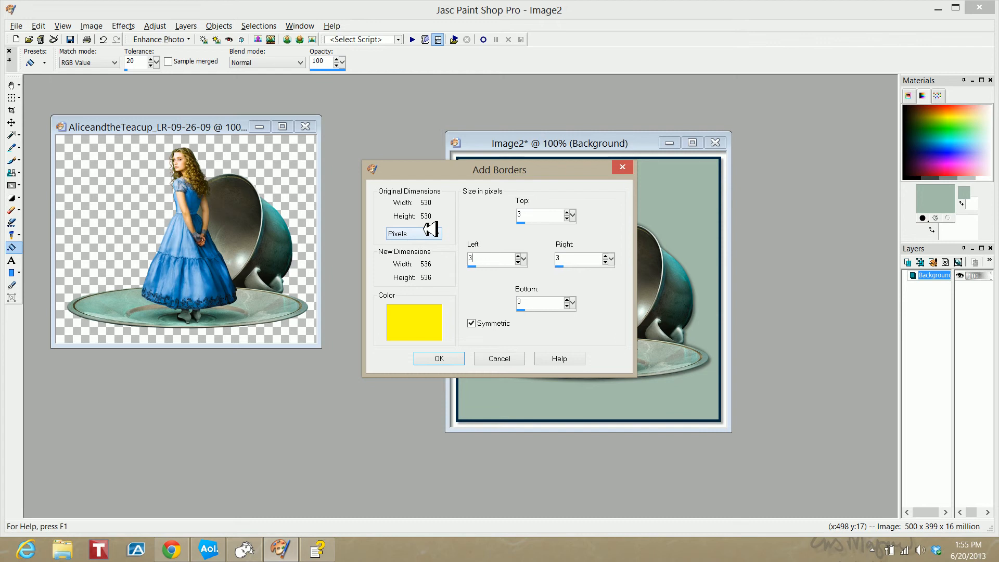
left_click(439, 358)
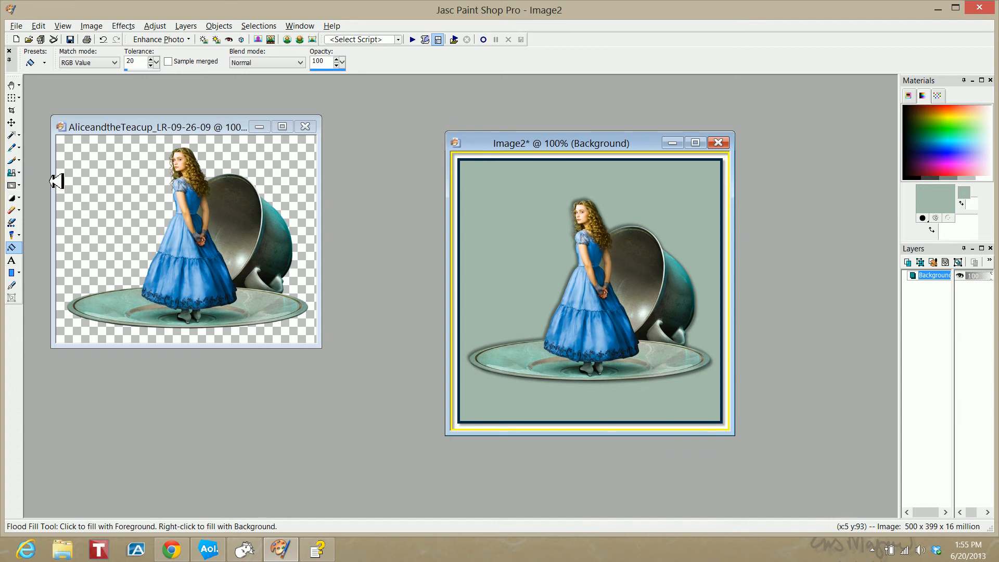
Select the thin yellow outer border with the Magic Wand and set the foreground color to dark blue #052842
left_click(11, 135)
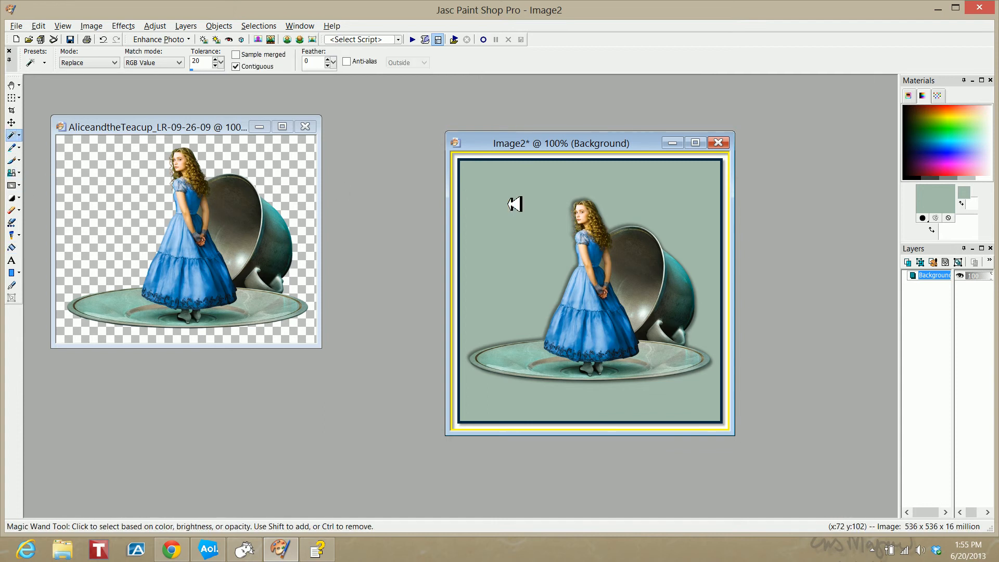
left_click(562, 152)
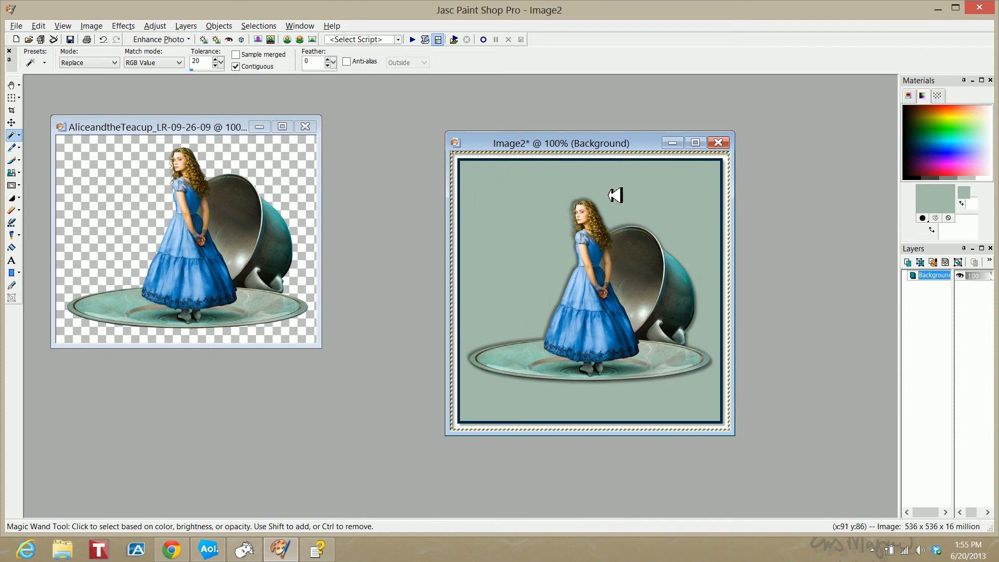
left_click(947, 200)
left_click_drag(889, 414, 866, 415)
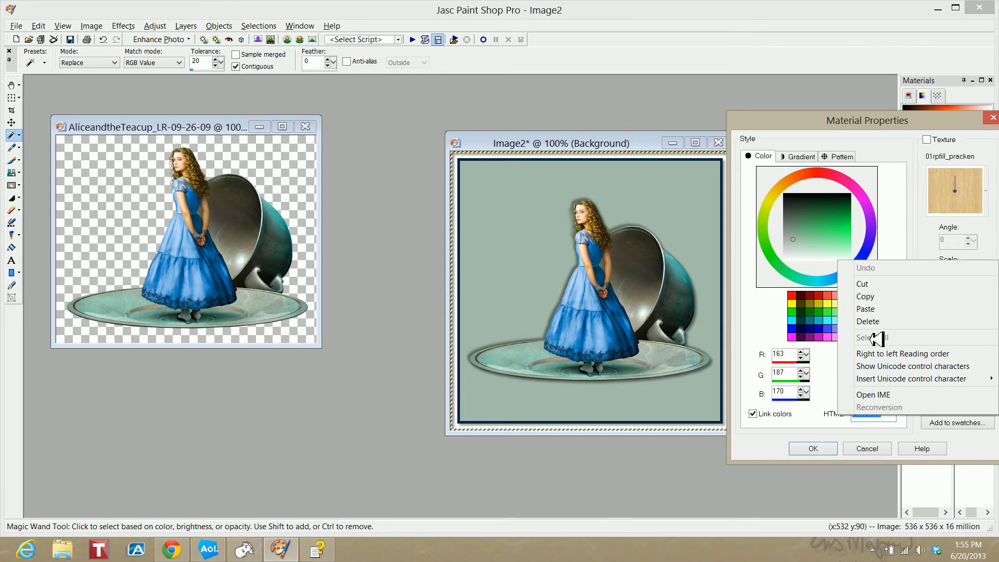
left_click(864, 310)
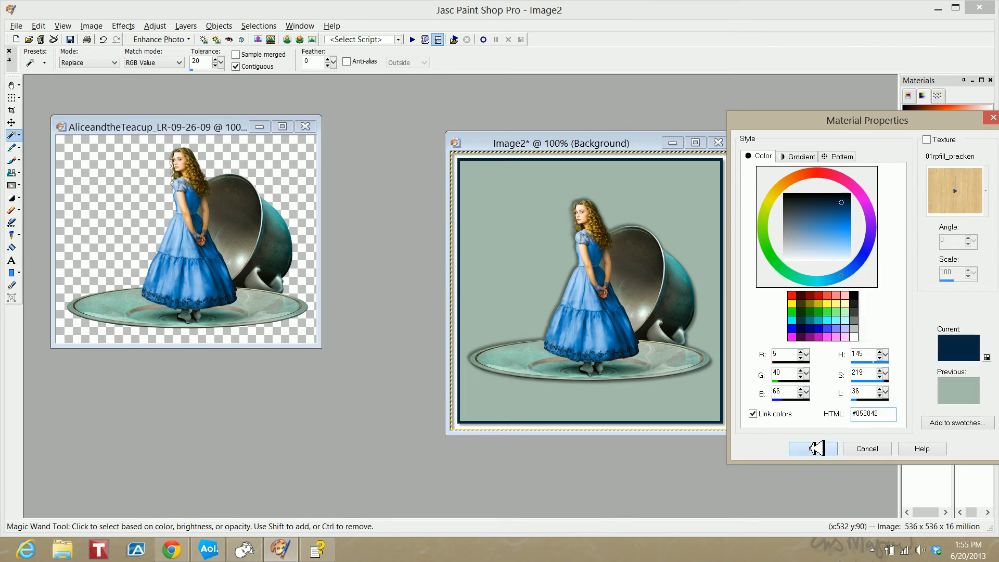
left_click(819, 447)
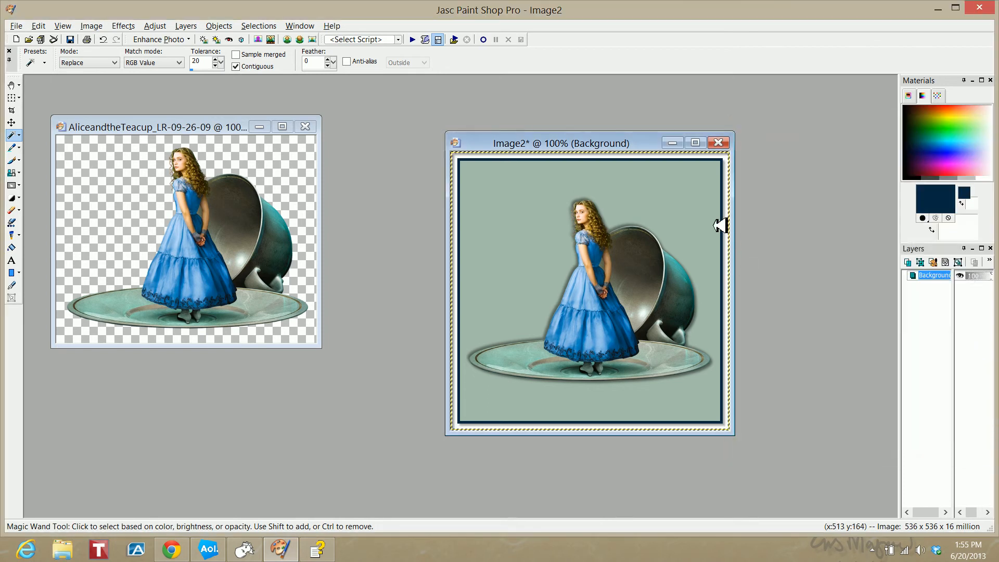
Flood fill the selected thin border with the dark blue foreground color and clear the selection
left_click(11, 247)
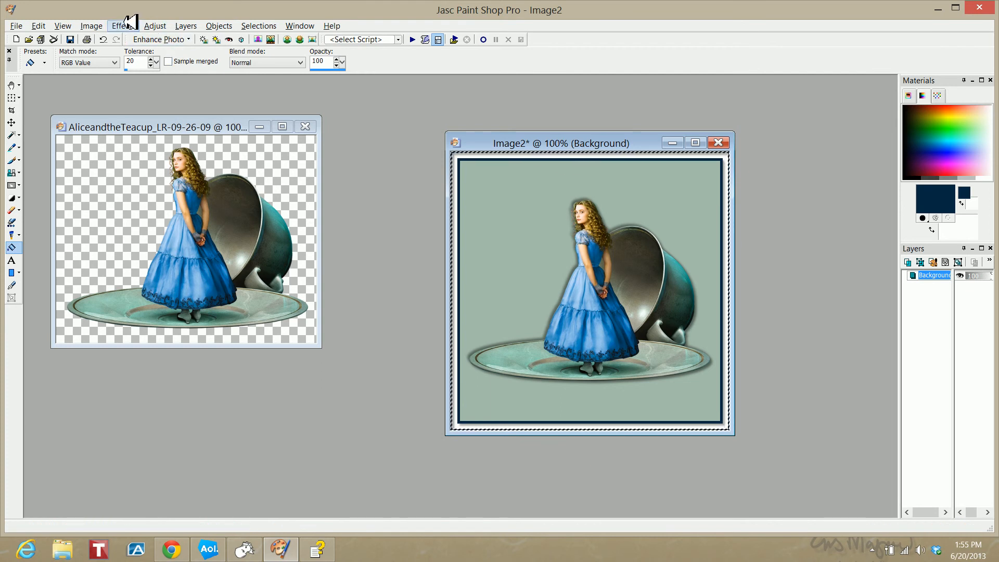
left_click(260, 25)
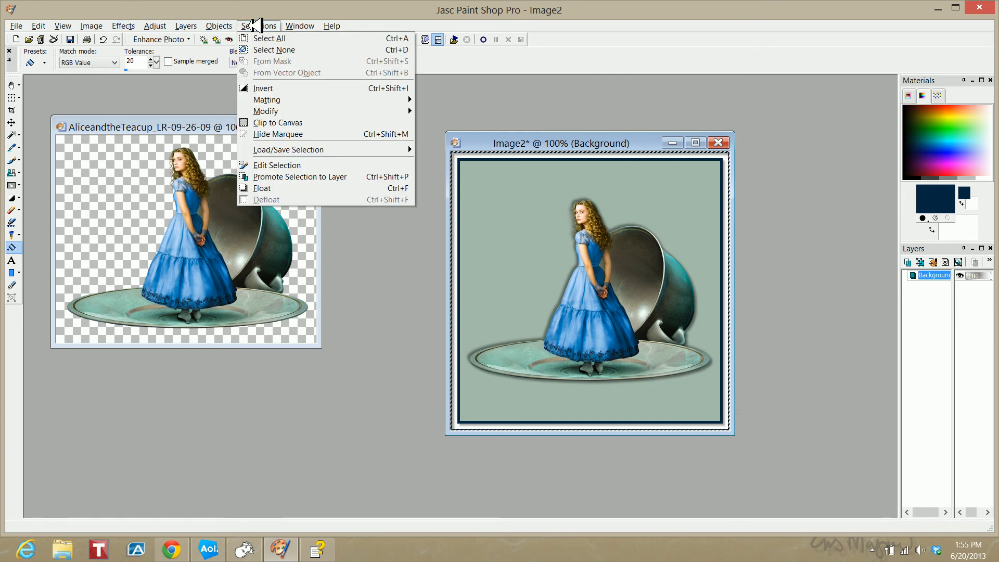
left_click(268, 50)
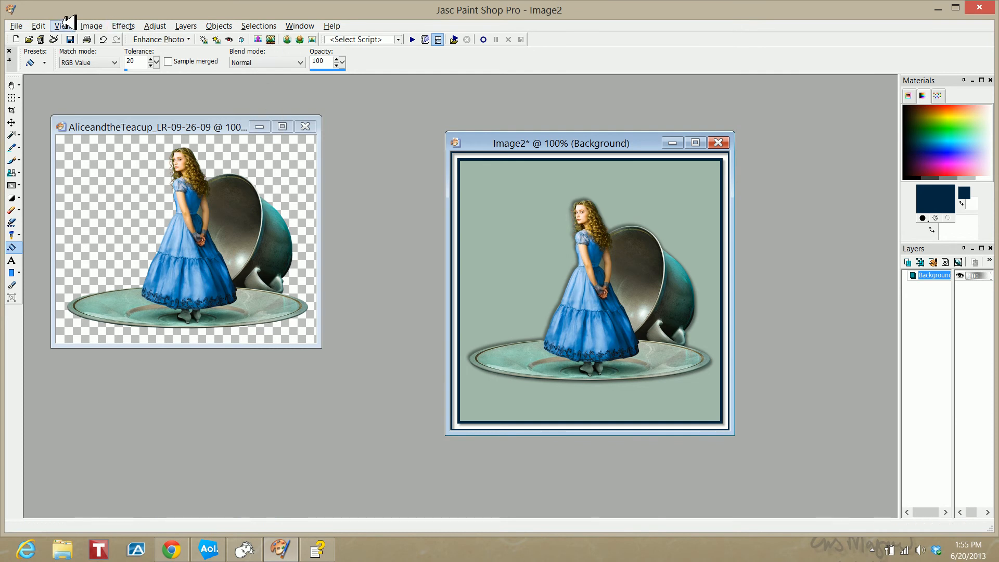
Add a symmetric 15-pixel yellow border around the image
left_click(91, 26)
left_click(103, 77)
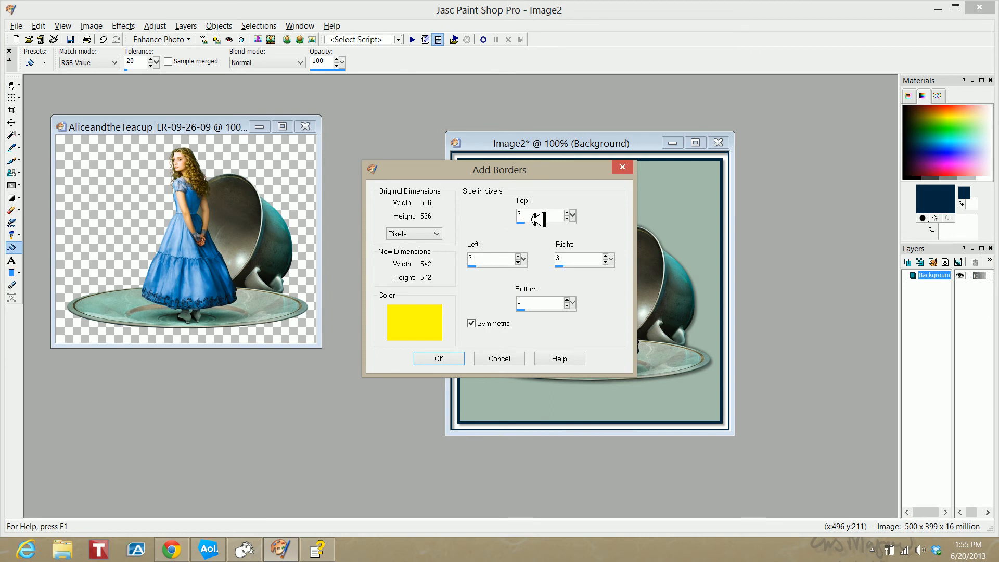
type("15")
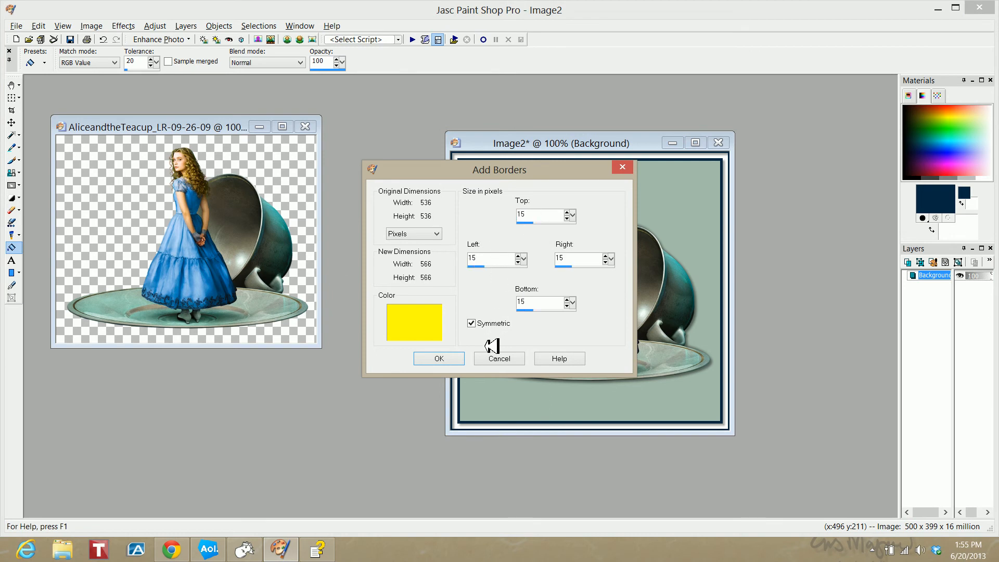
left_click(439, 359)
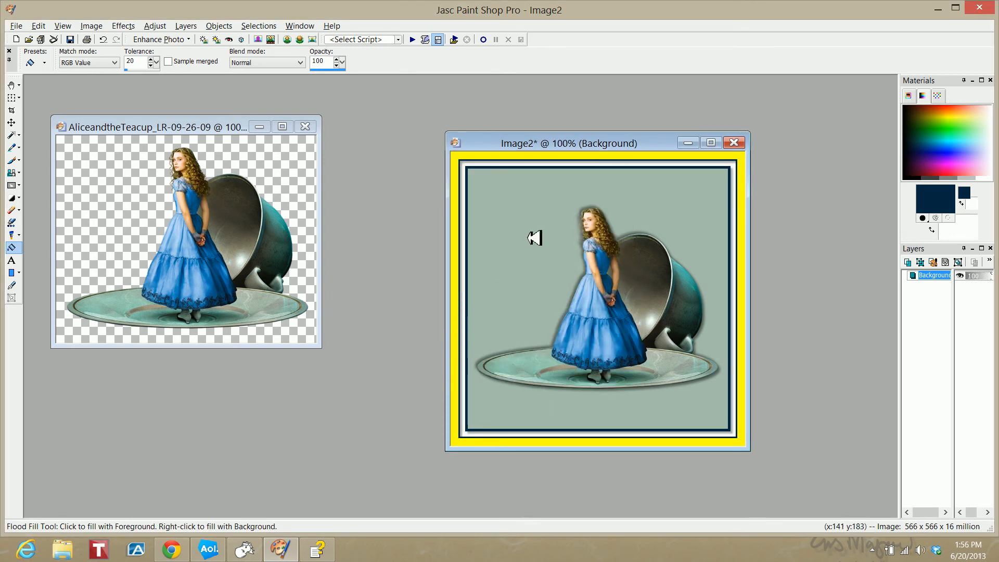
Select the wide yellow outer border and flood fill it with blue #005b90 sampled from Alice's dress
left_click_drag(562, 143, 497, 143)
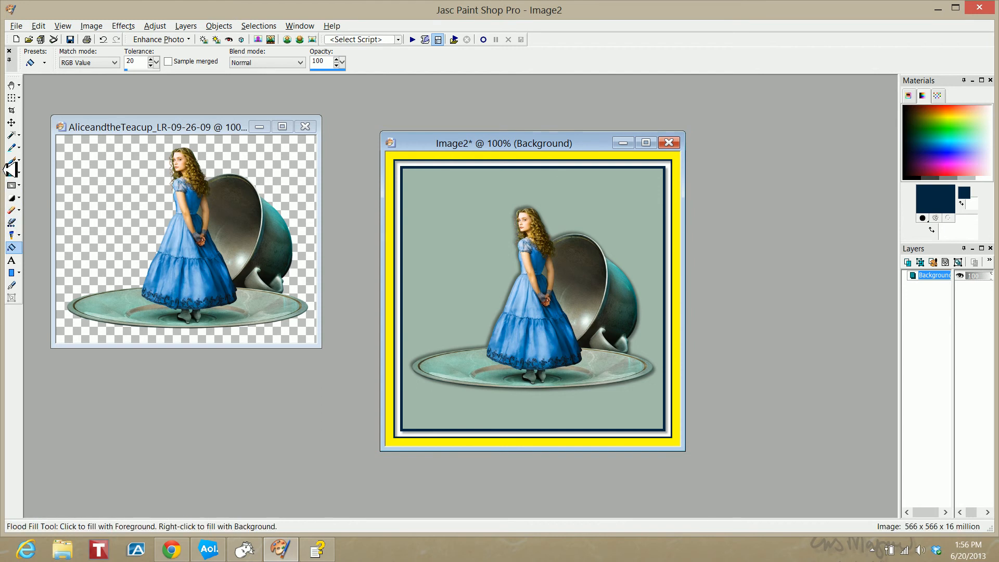
left_click(11, 136)
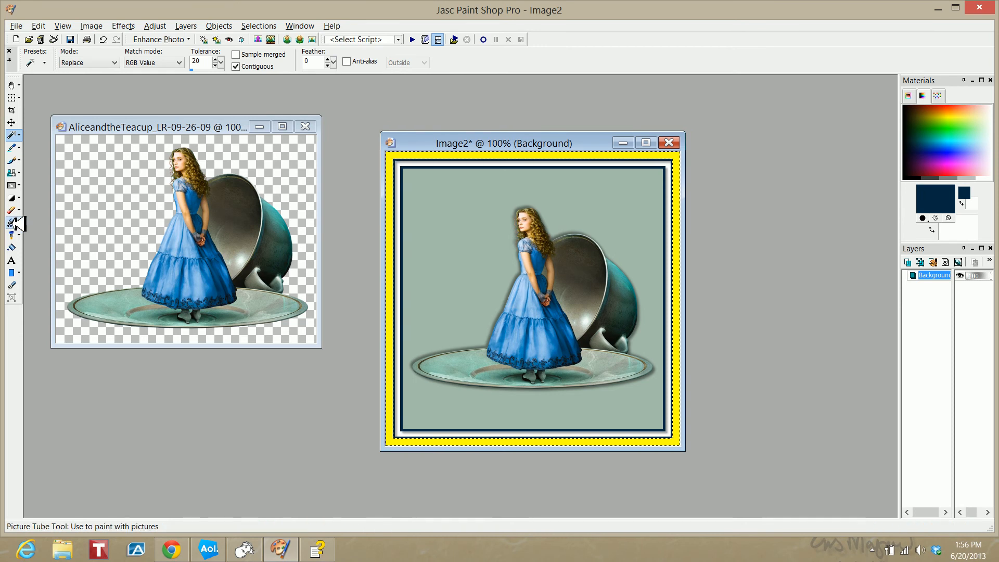
left_click(12, 248)
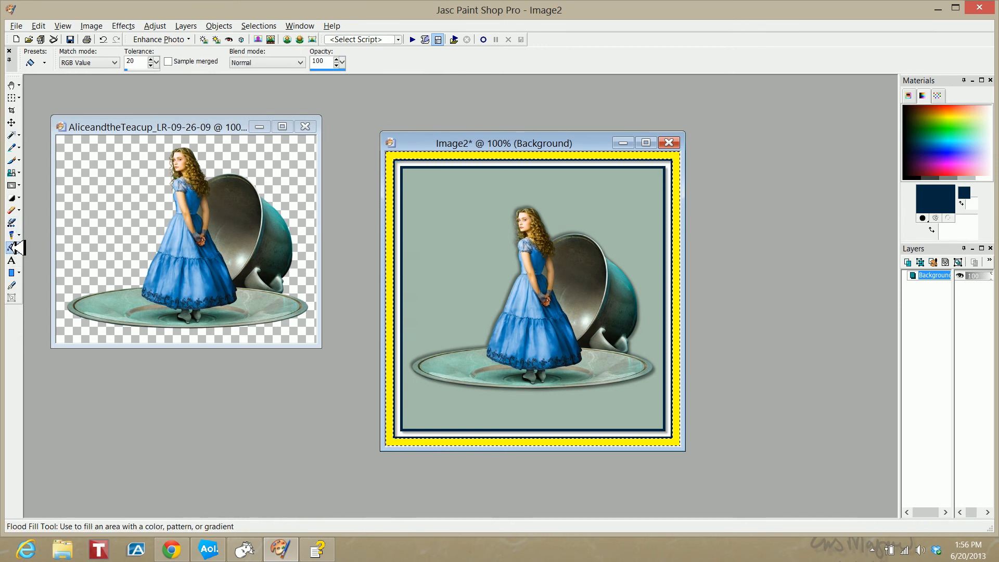
left_click(950, 209)
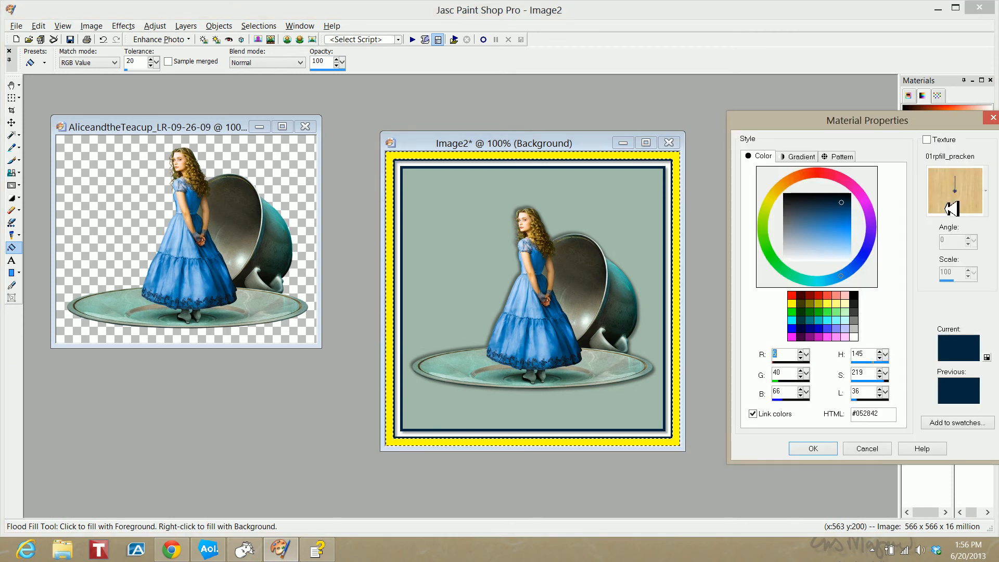
left_click(544, 259)
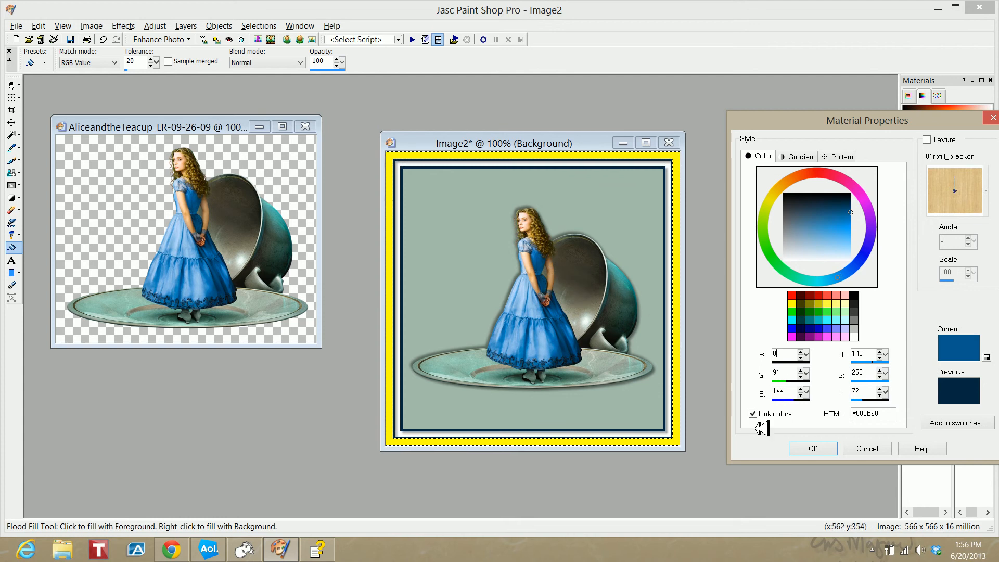
left_click(815, 446)
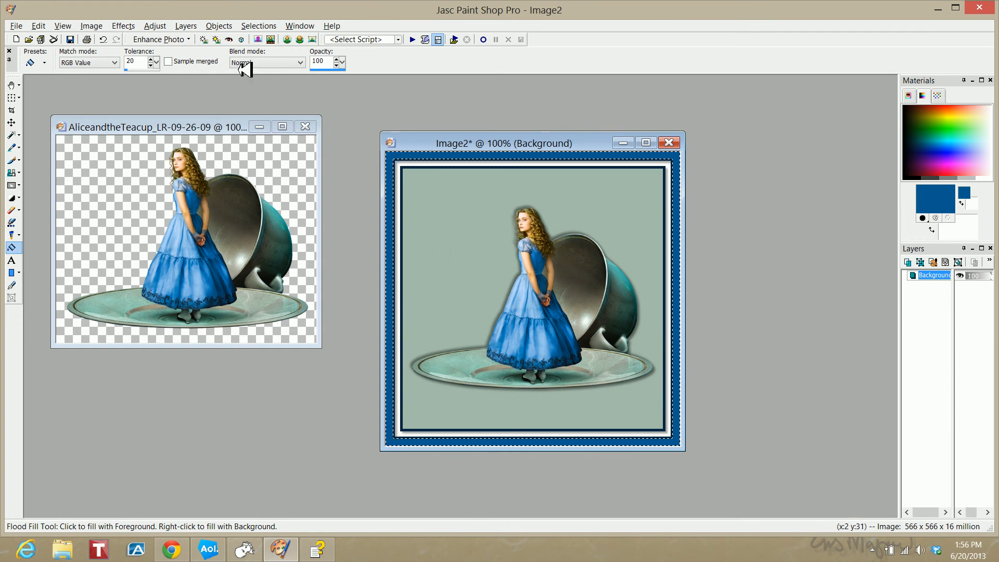
Clear the selection on the blue border and move the framed image's window farther from the original teacup image
left_click(279, 26)
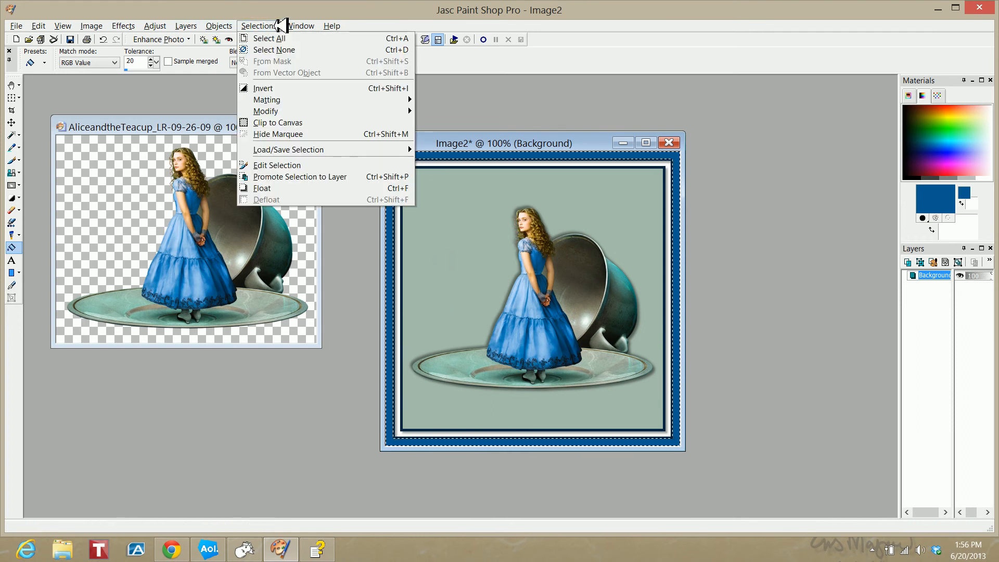
left_click(292, 49)
left_click_drag(507, 141, 657, 95)
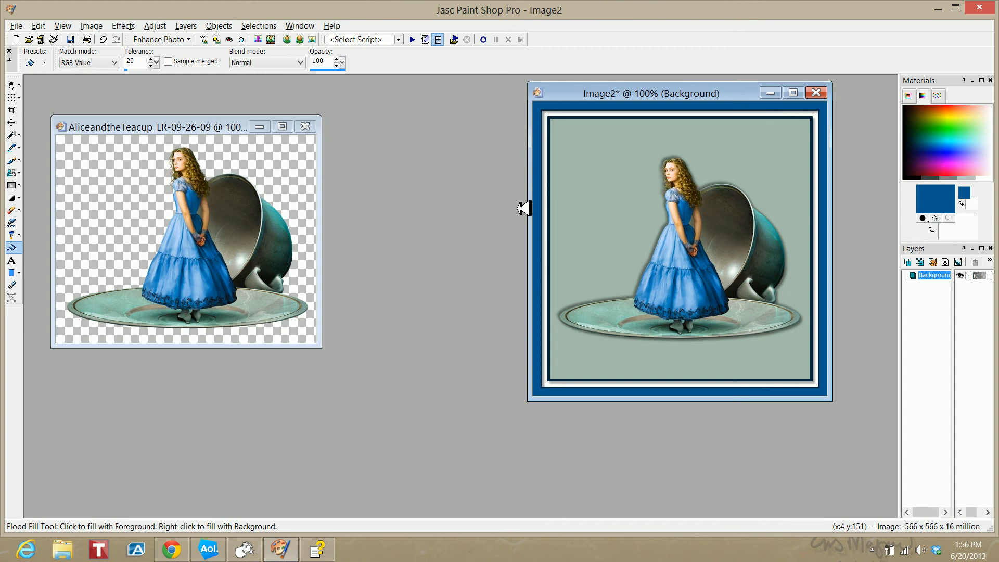
Apply Sharpen once to the framed Alice image
left_click(90, 25)
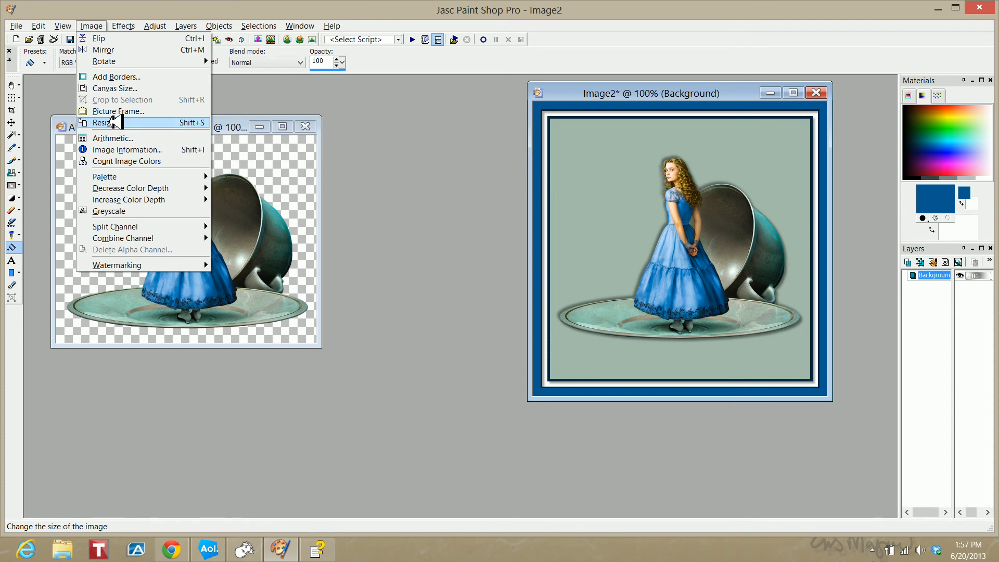
mouse_move(133, 26)
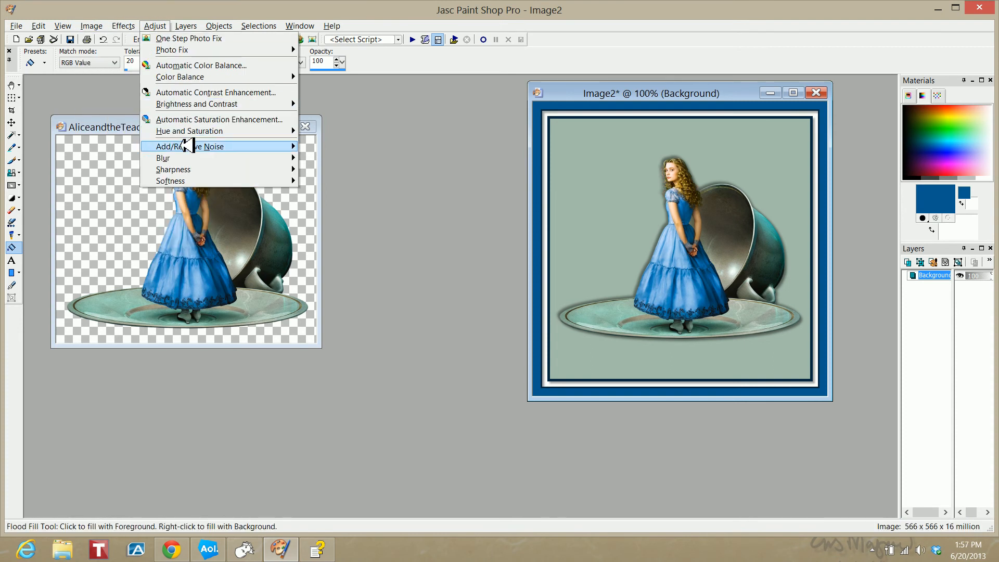
mouse_move(185, 157)
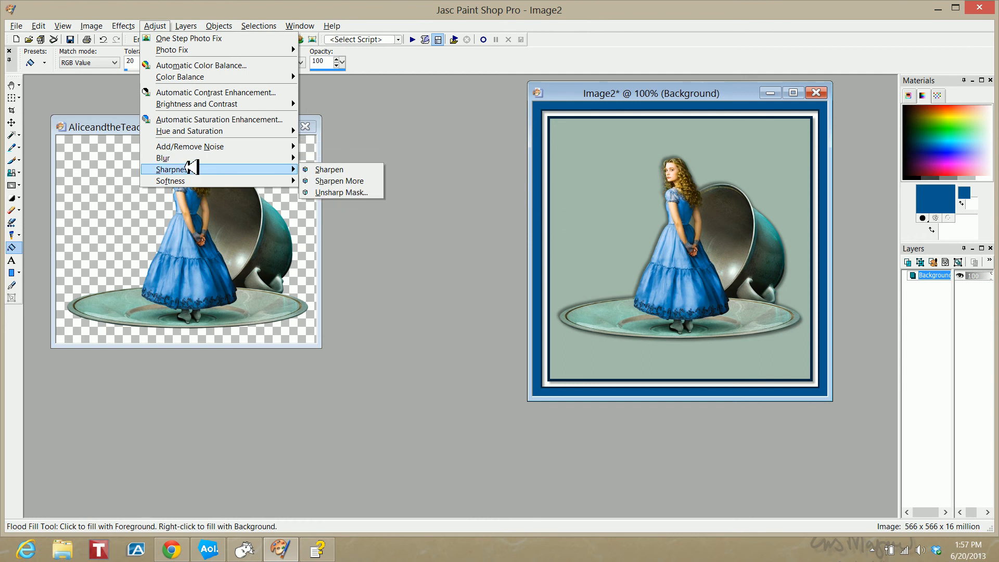
left_click(349, 168)
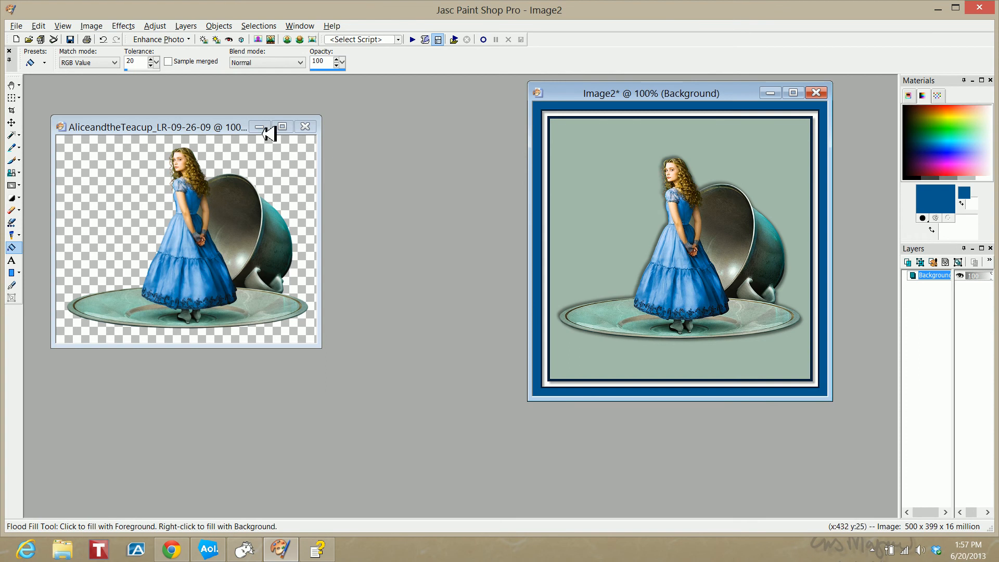
Save the framed Alice image as a JPEG named StarterFrame in My Pictures
left_click(16, 26)
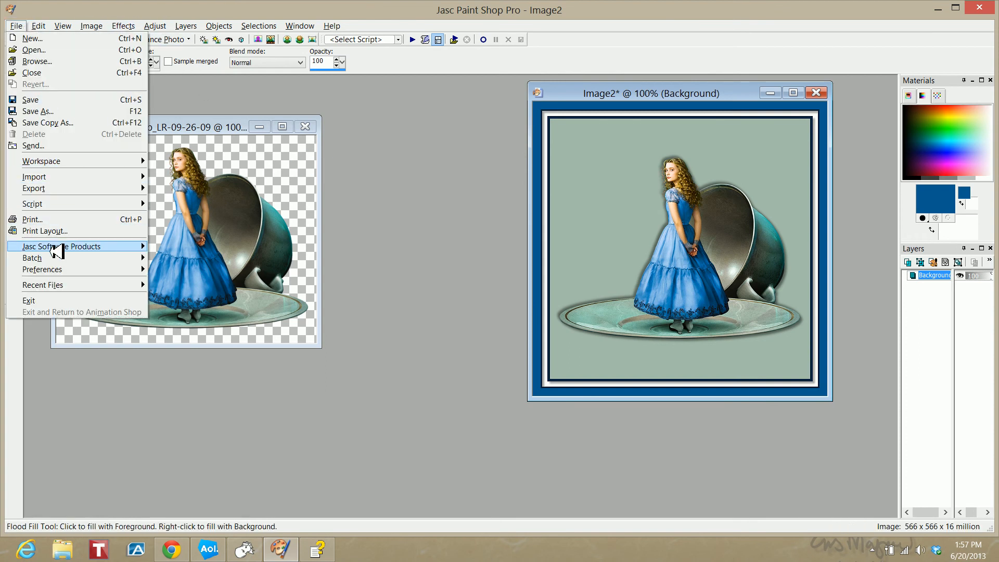
left_click(42, 111)
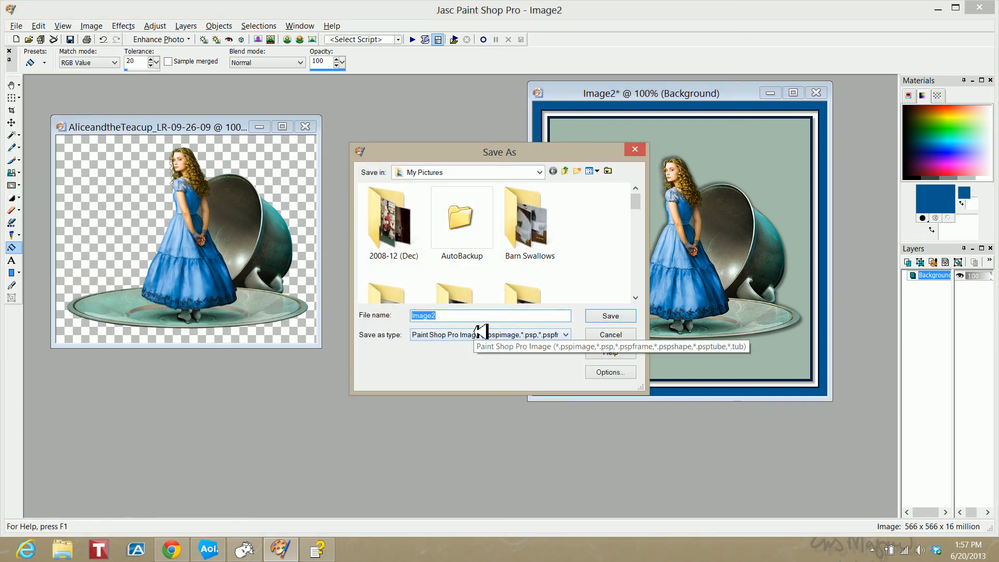
left_click(479, 335)
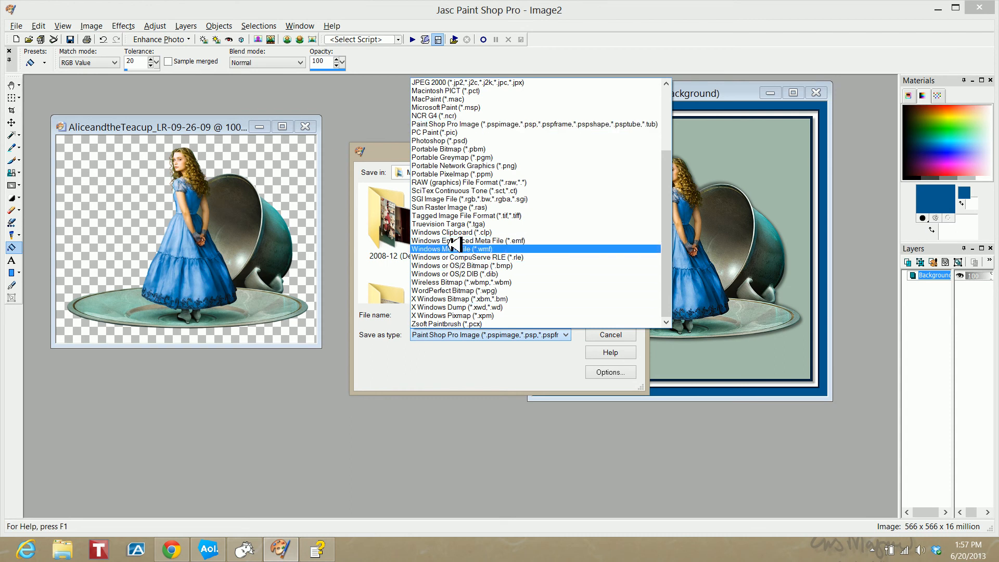
scroll(463, 219, "up", 3)
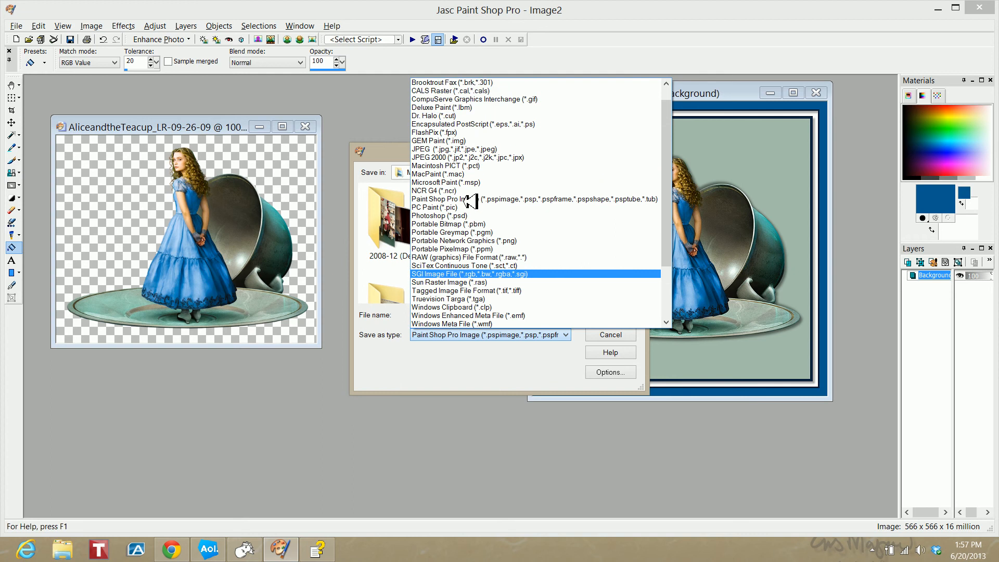
left_click(476, 149)
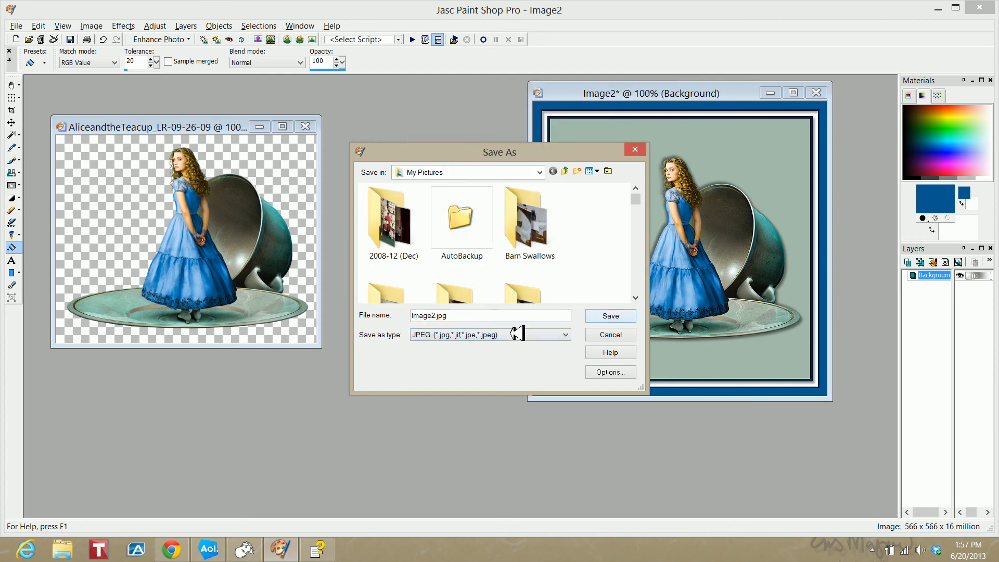
left_click_drag(492, 319, 371, 315)
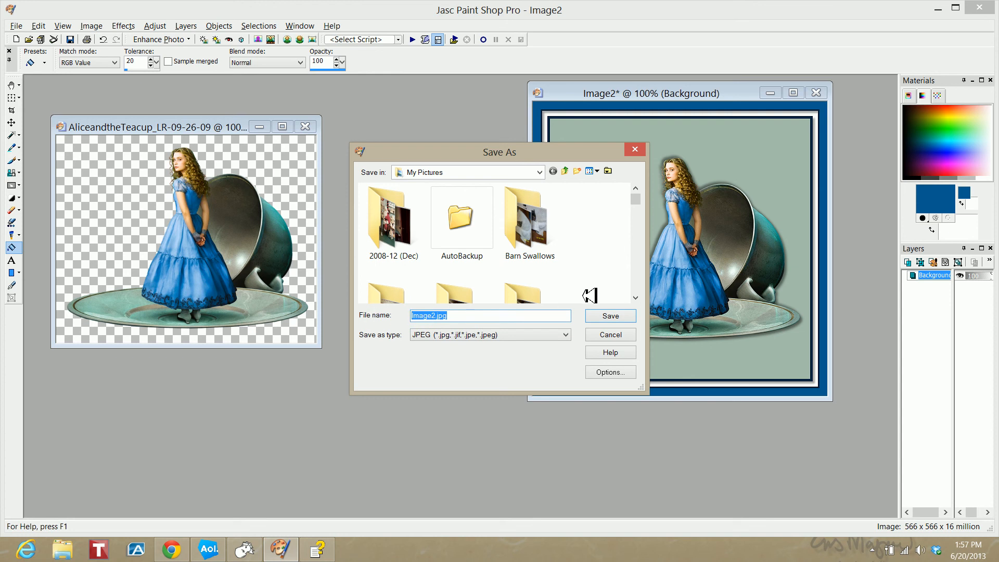
type("StarterFrame")
left_click(625, 316)
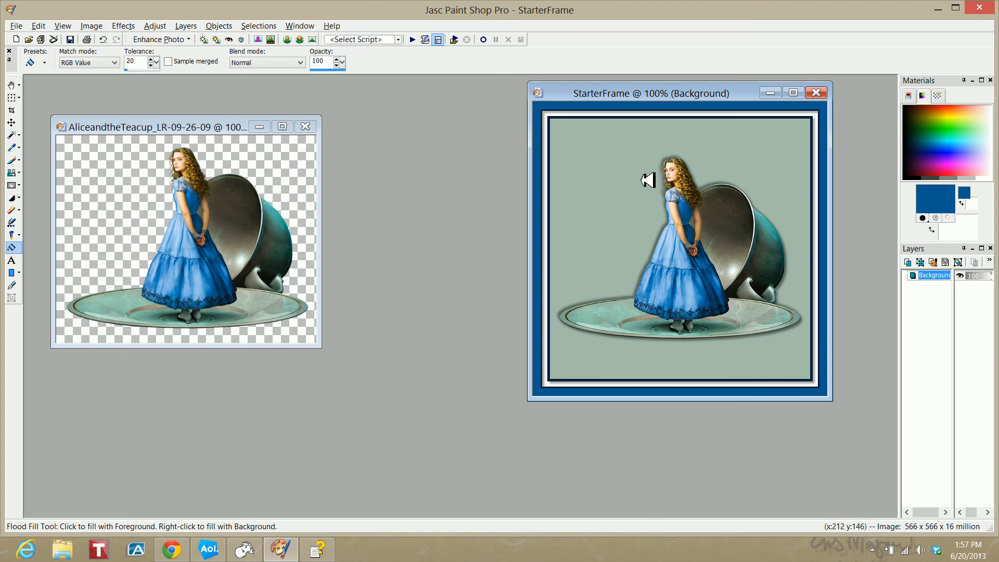
Save another JPEG copy of the framed image as StarterFrame on the Desktop
left_click(17, 26)
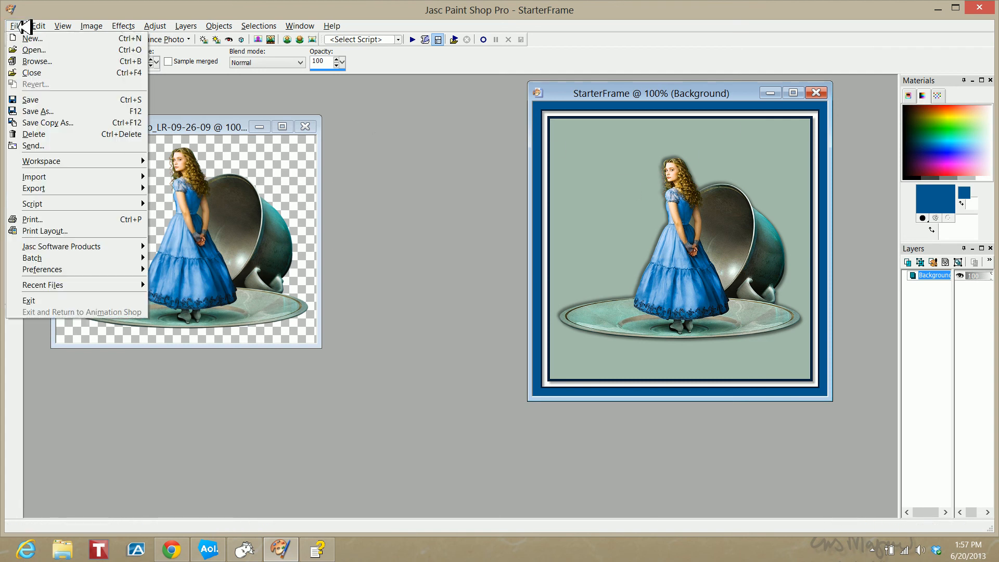
left_click(37, 111)
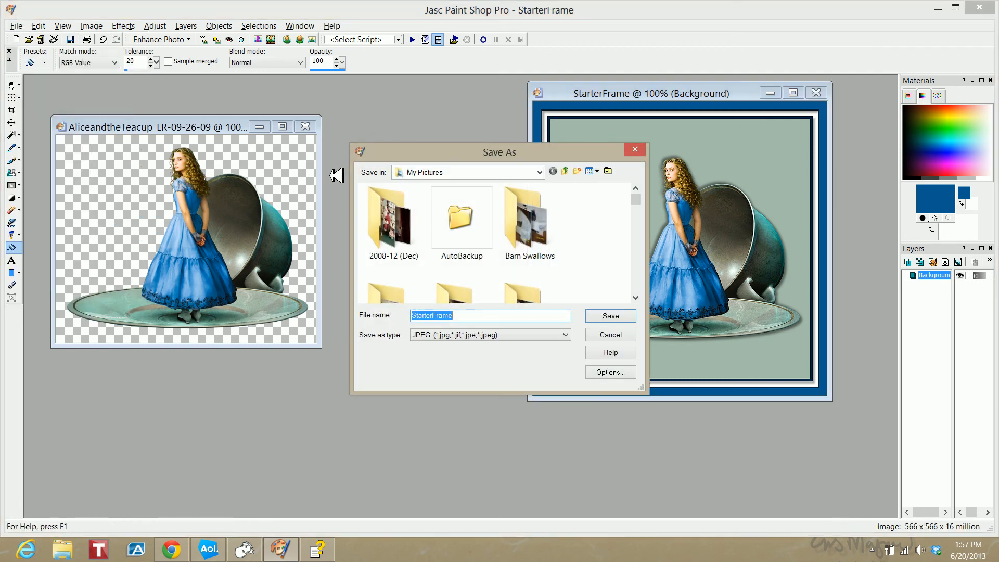
left_click(580, 172)
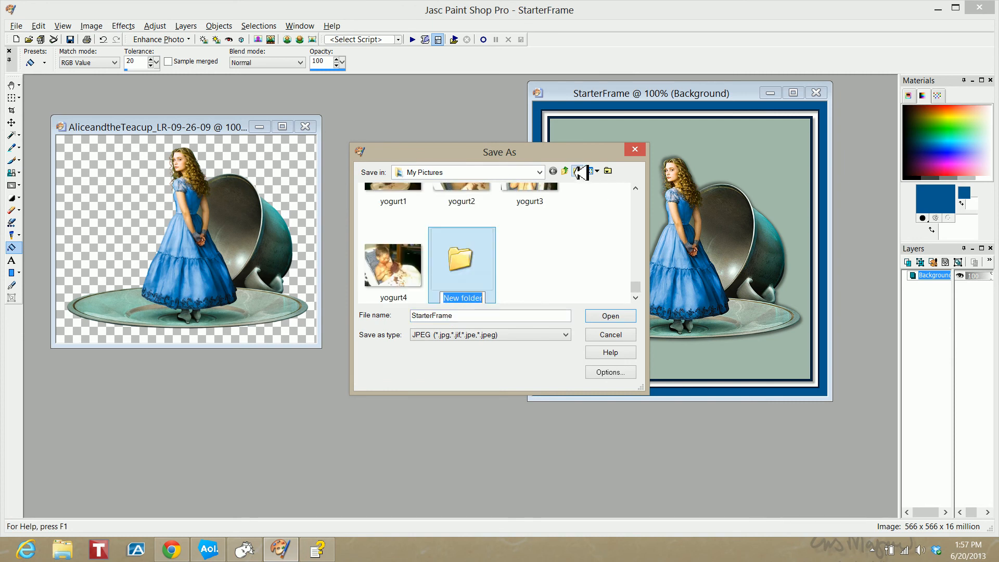
left_click(567, 171)
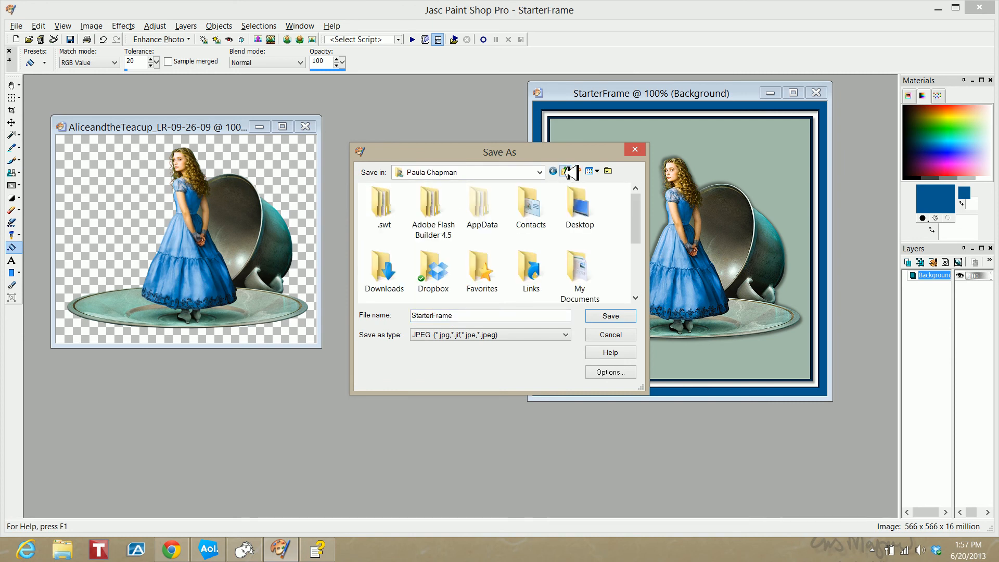
left_click(568, 171)
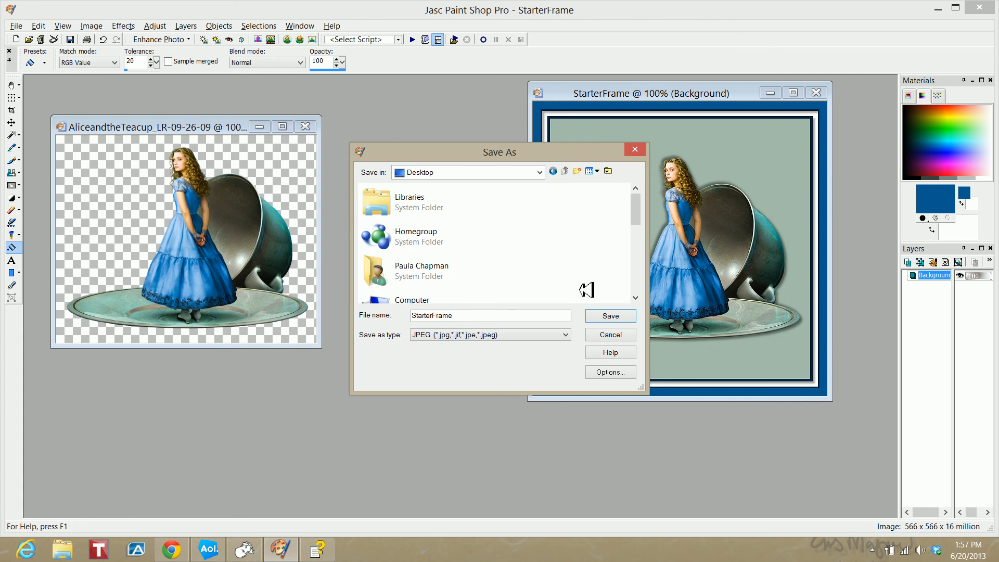
left_click(607, 316)
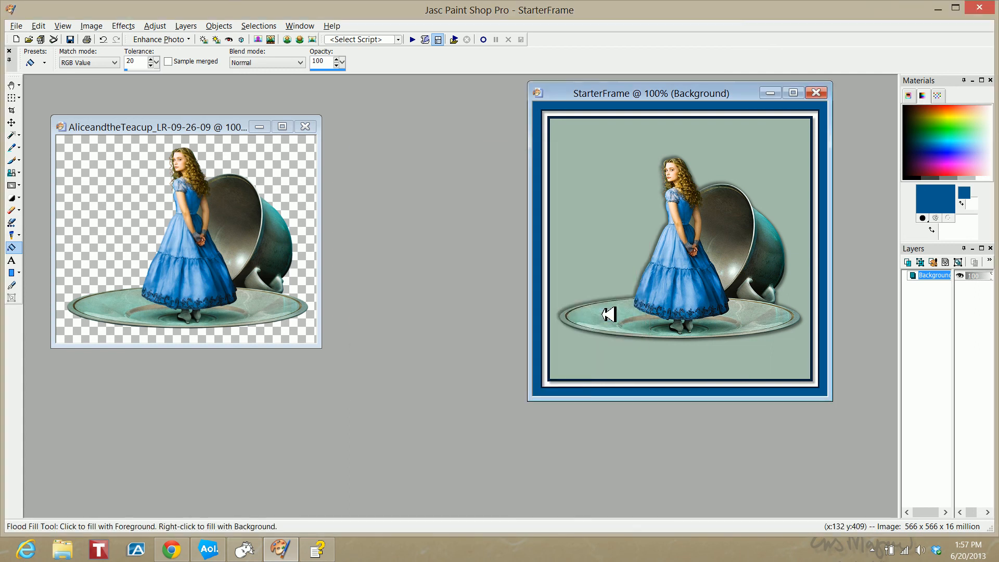
Switch to the desktop, close the Camtasia Studio help window and preview the StarterFrame image in Windows Photo Viewer
left_click(938, 9)
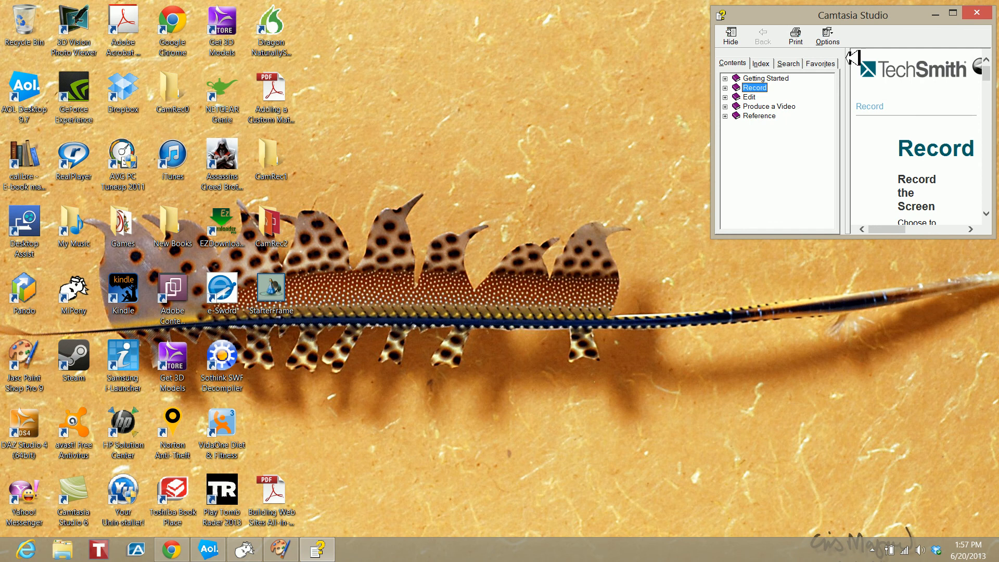
left_click(977, 12)
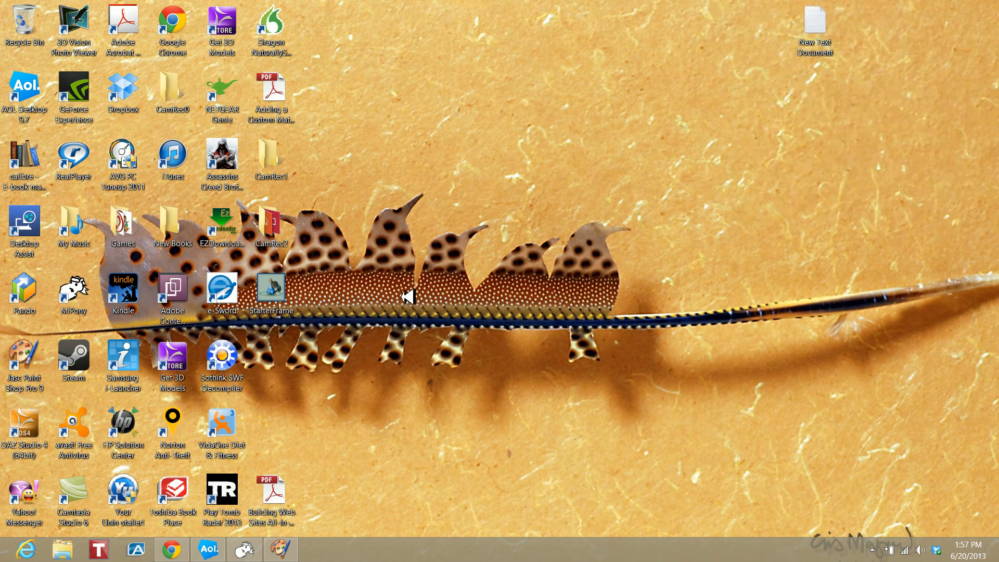
right_click(270, 292)
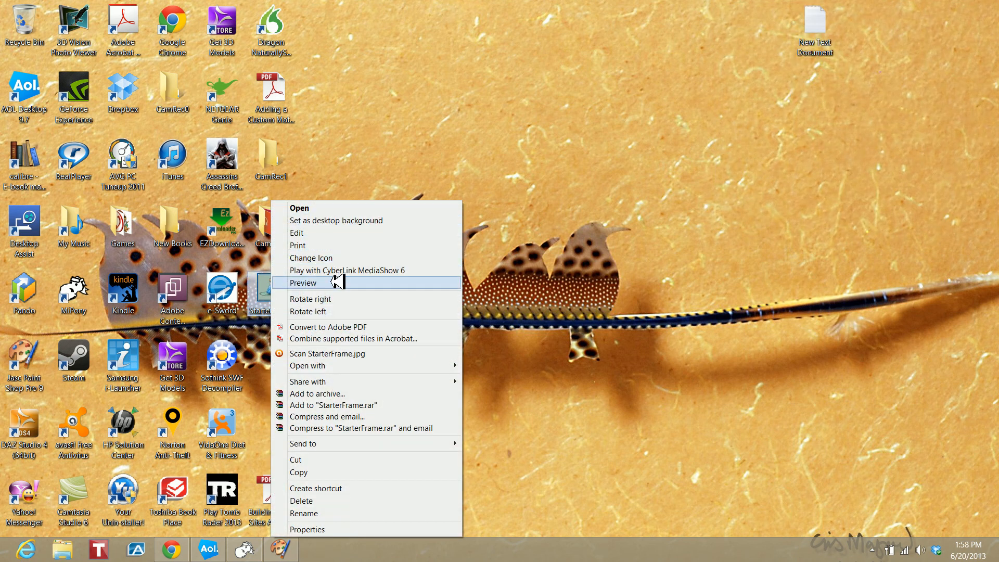
left_click(335, 283)
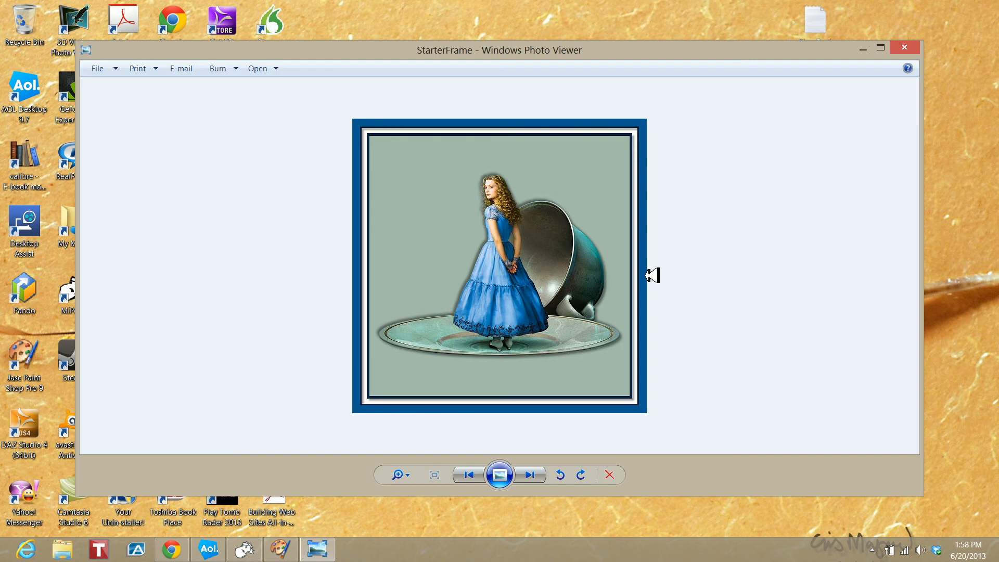